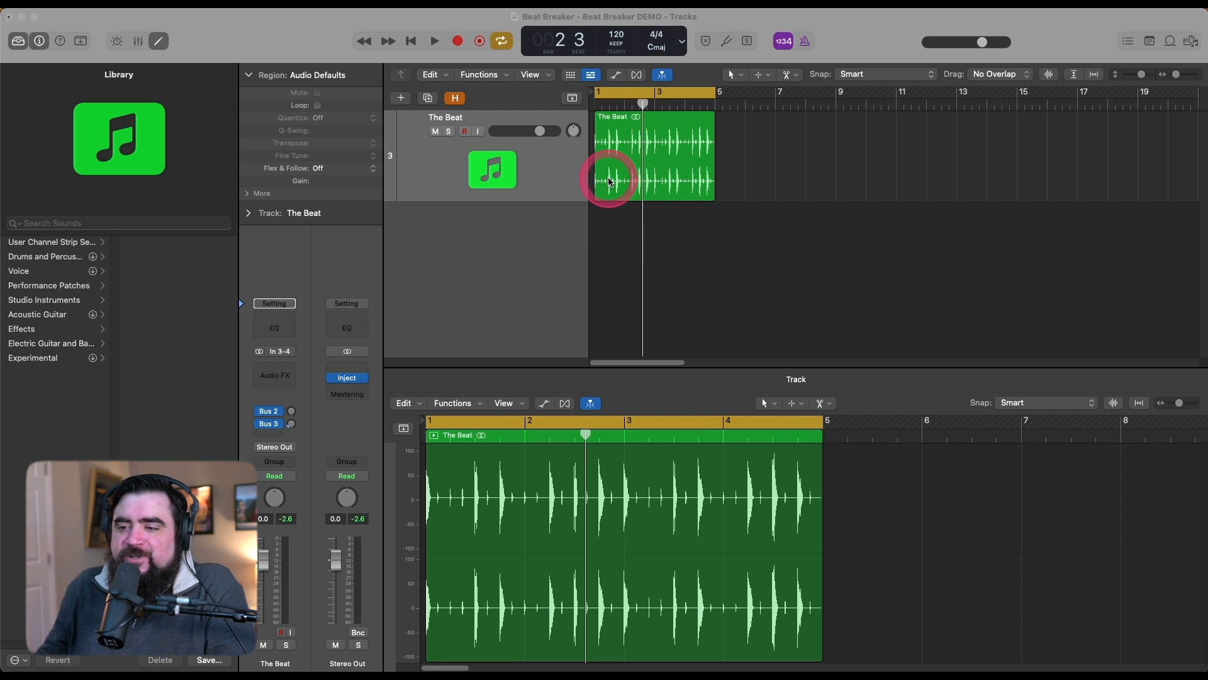
Step: Play the beat from the start of the project and stop playback after listening to the unprocessed loop
click(412, 41)
click(434, 41)
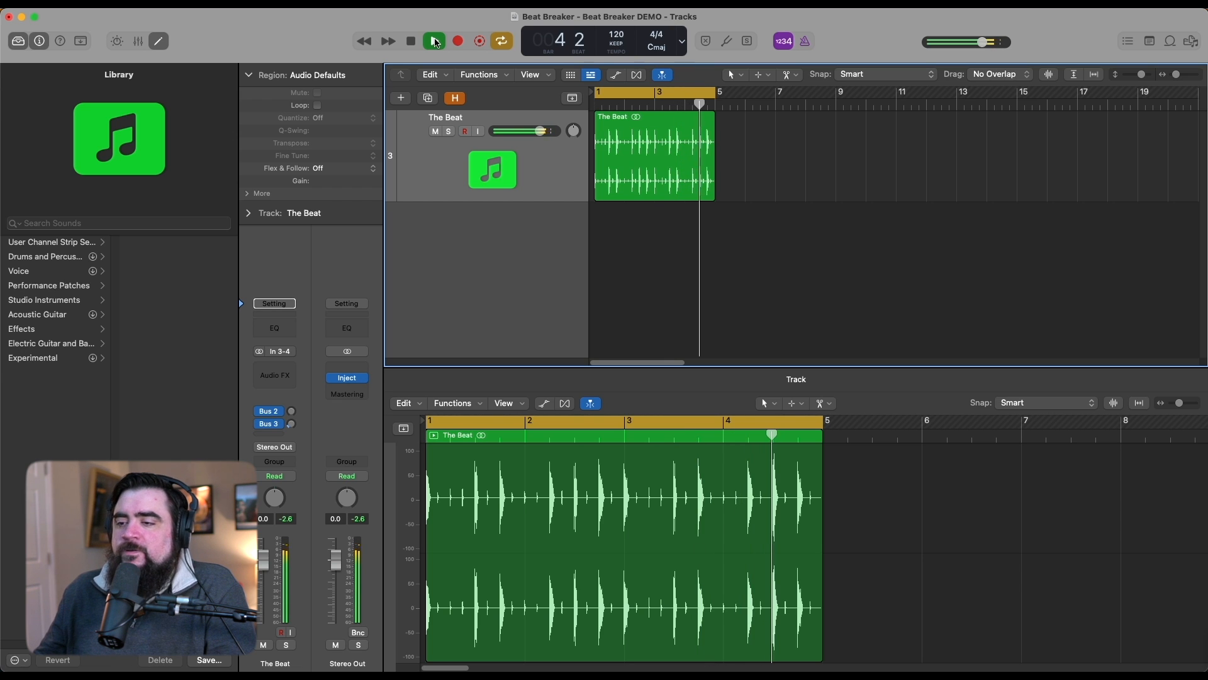
click(435, 41)
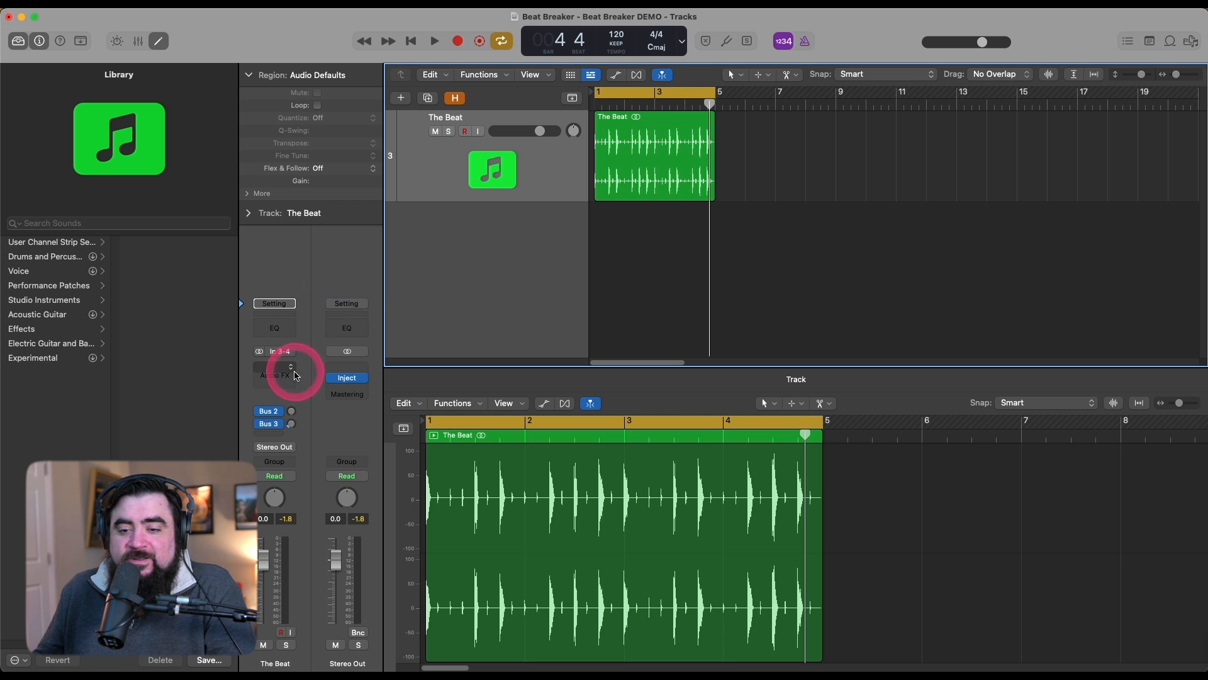
Step: Insert the stereo Beat Breaker plug-in on The Beat track and reposition its window
click(292, 371)
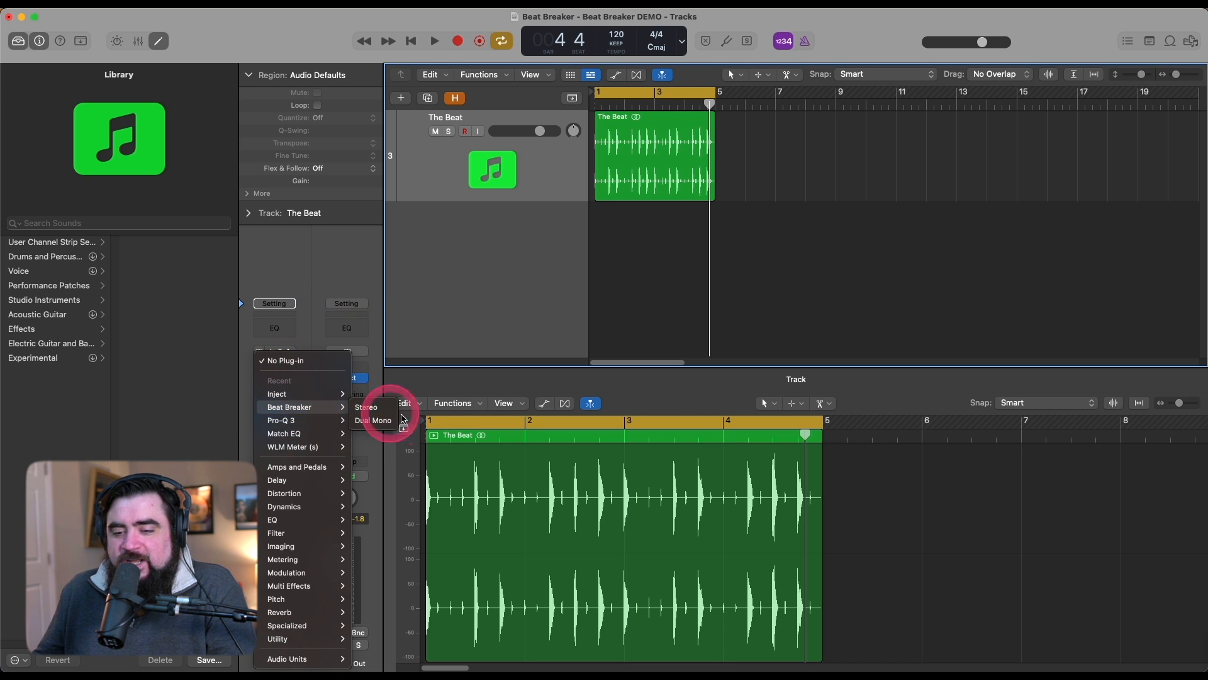
click(383, 409)
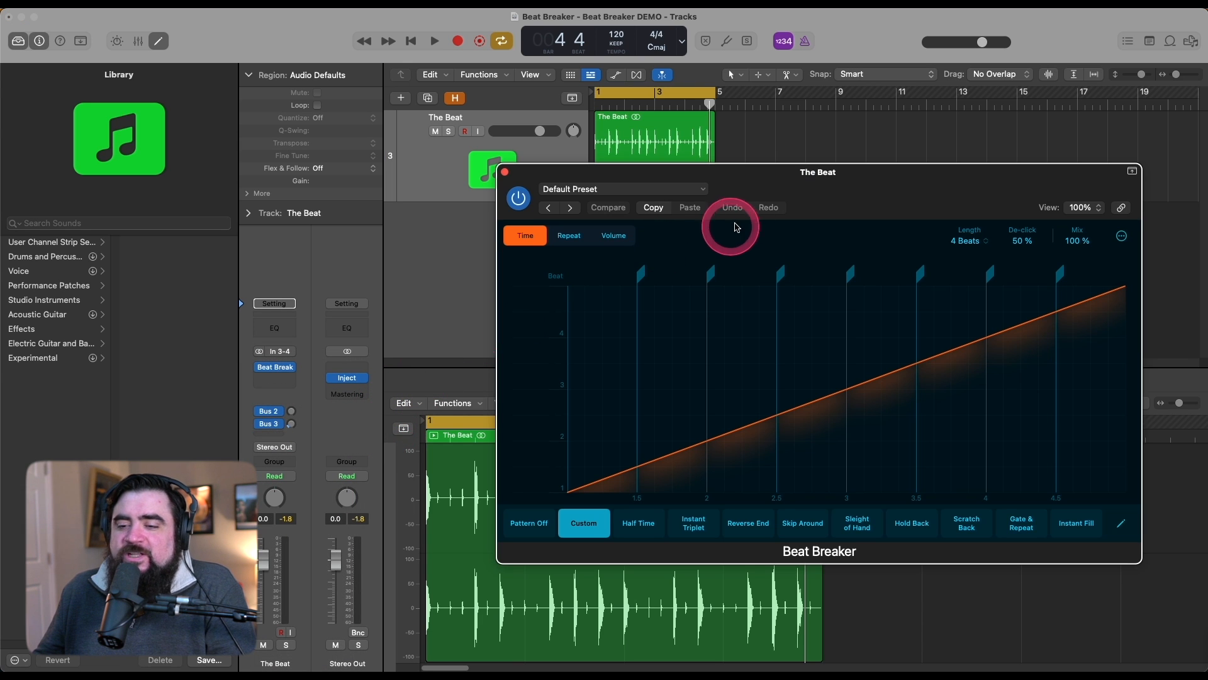
drag(778, 179, 728, 206)
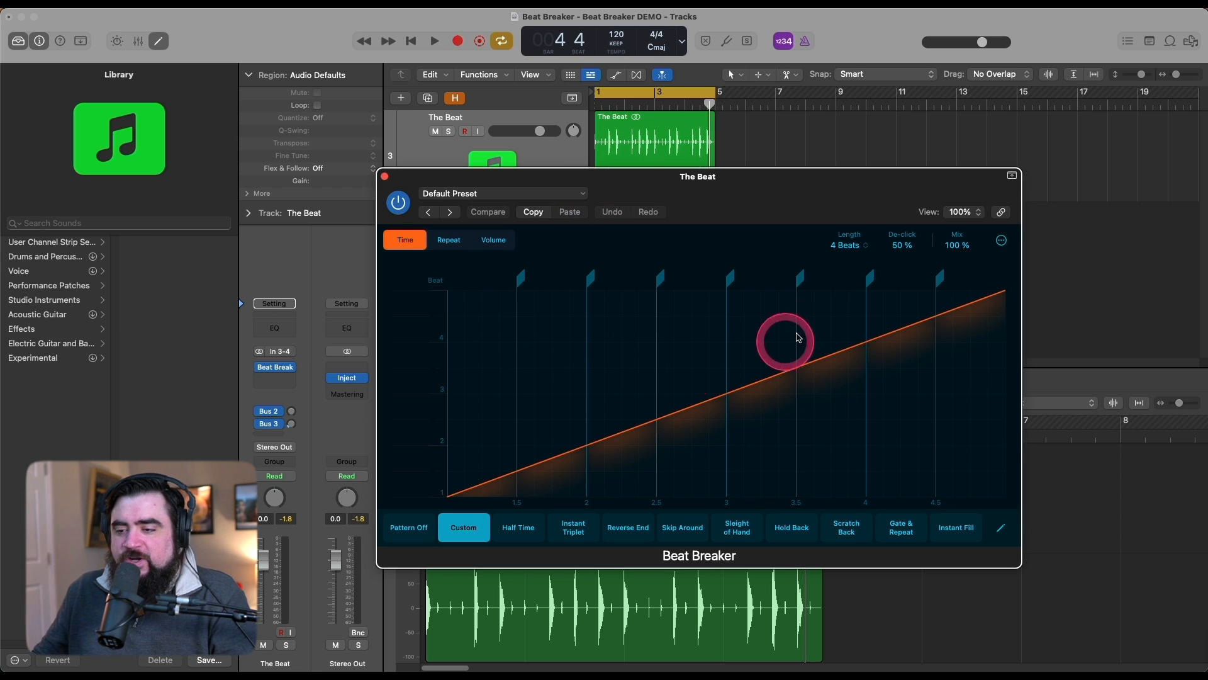
Step: Compare Beat Breaker's Time, Repeat and Volume edit modes, finishing in Time mode
click(448, 240)
click(493, 239)
click(449, 240)
click(405, 240)
click(494, 239)
click(449, 239)
click(416, 243)
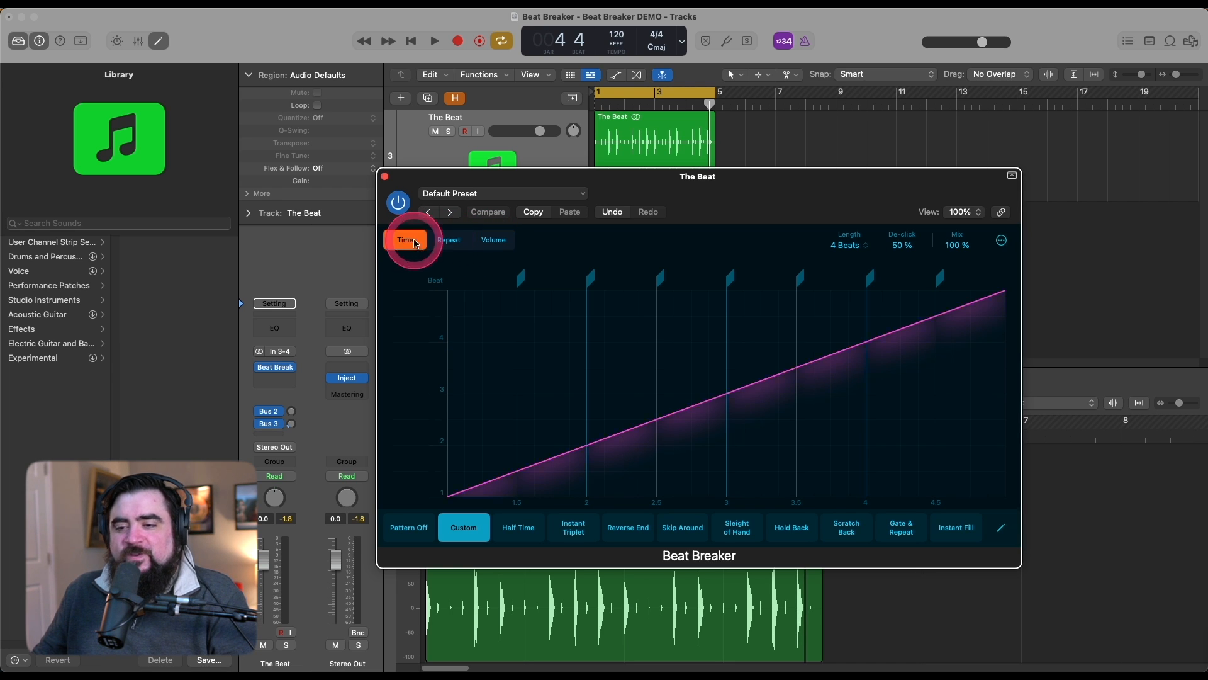
Step: Review the available pattern lengths and the plug-in's preset categories, keeping the current length and preset
click(847, 245)
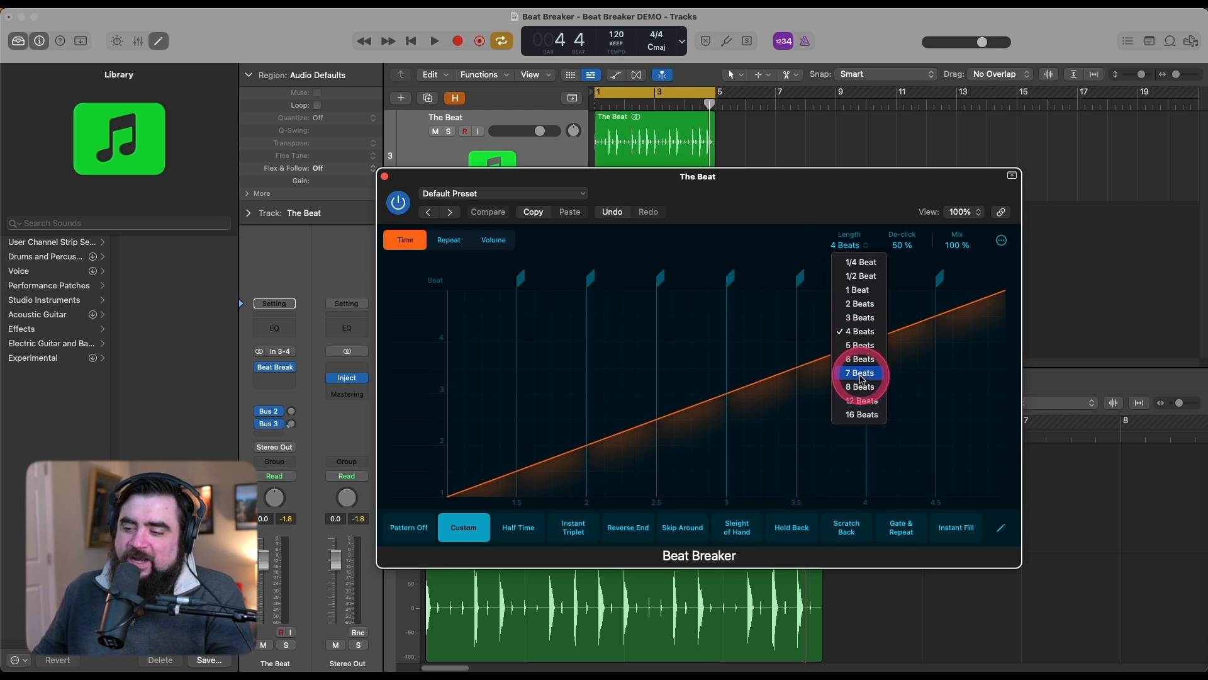
click(770, 200)
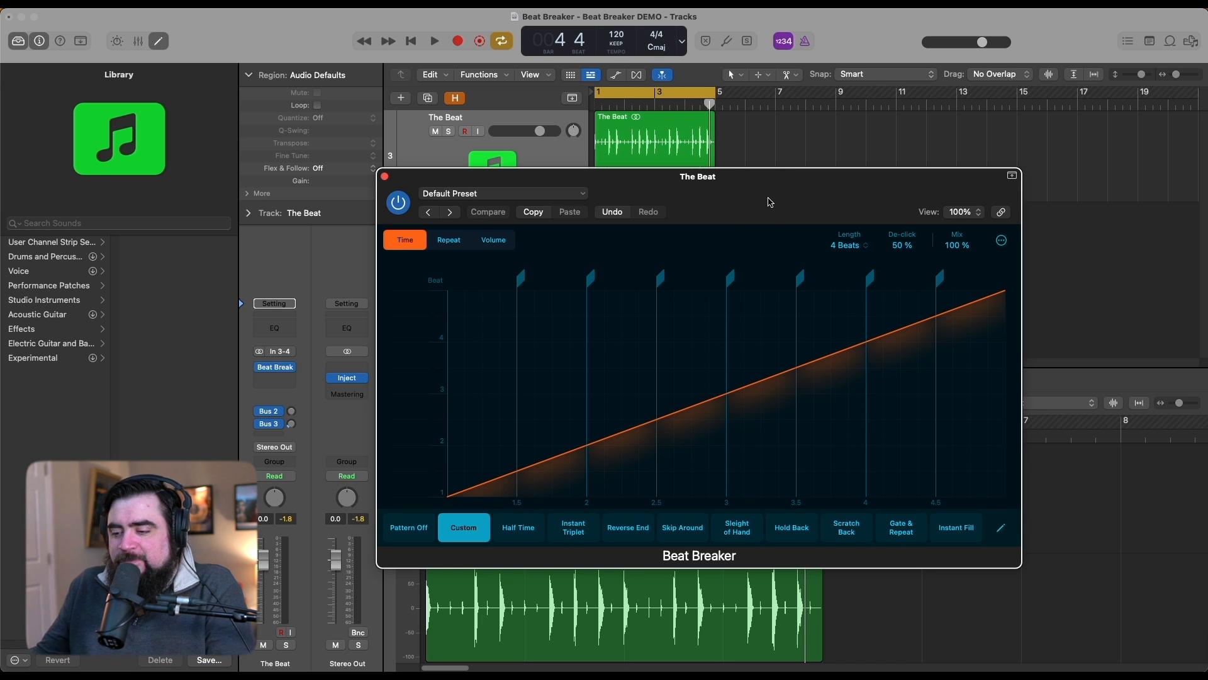
click(502, 193)
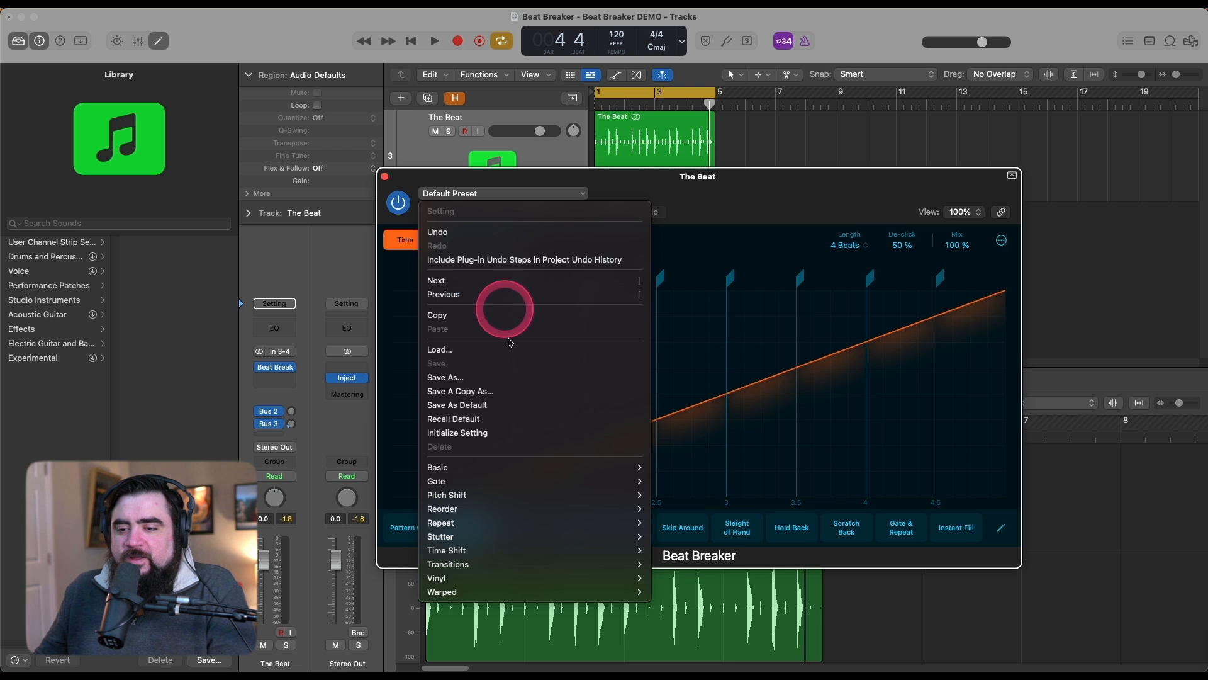
mouse_move(556, 467)
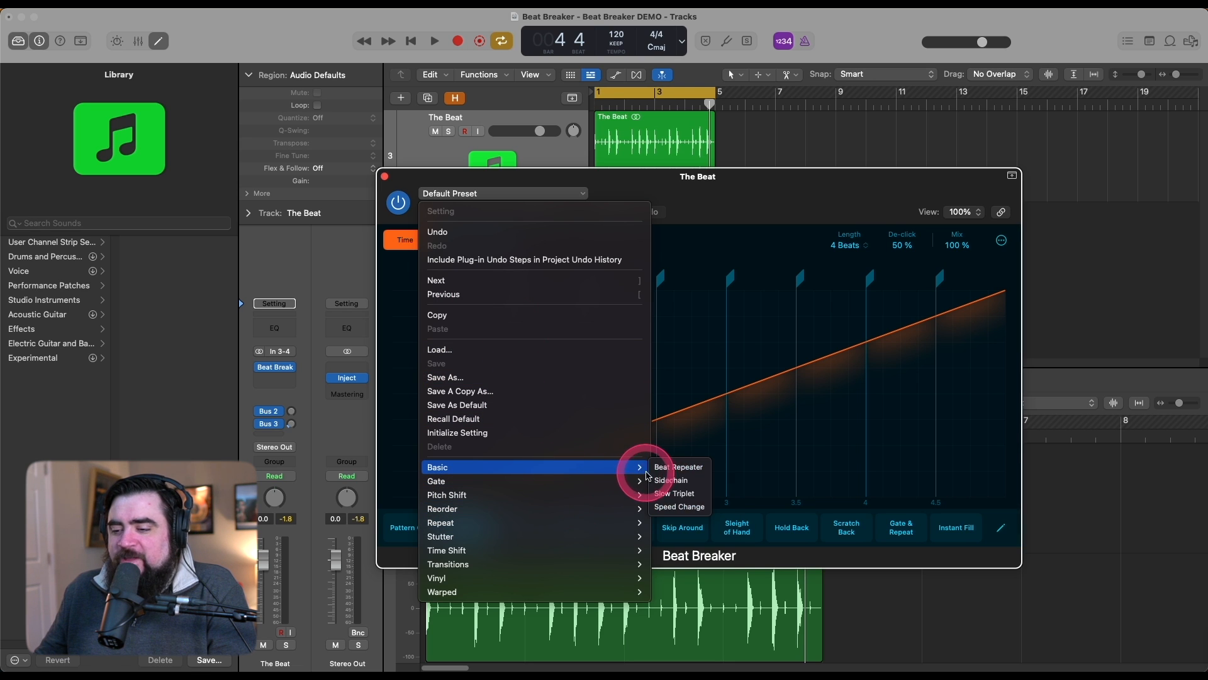
mouse_move(468, 514)
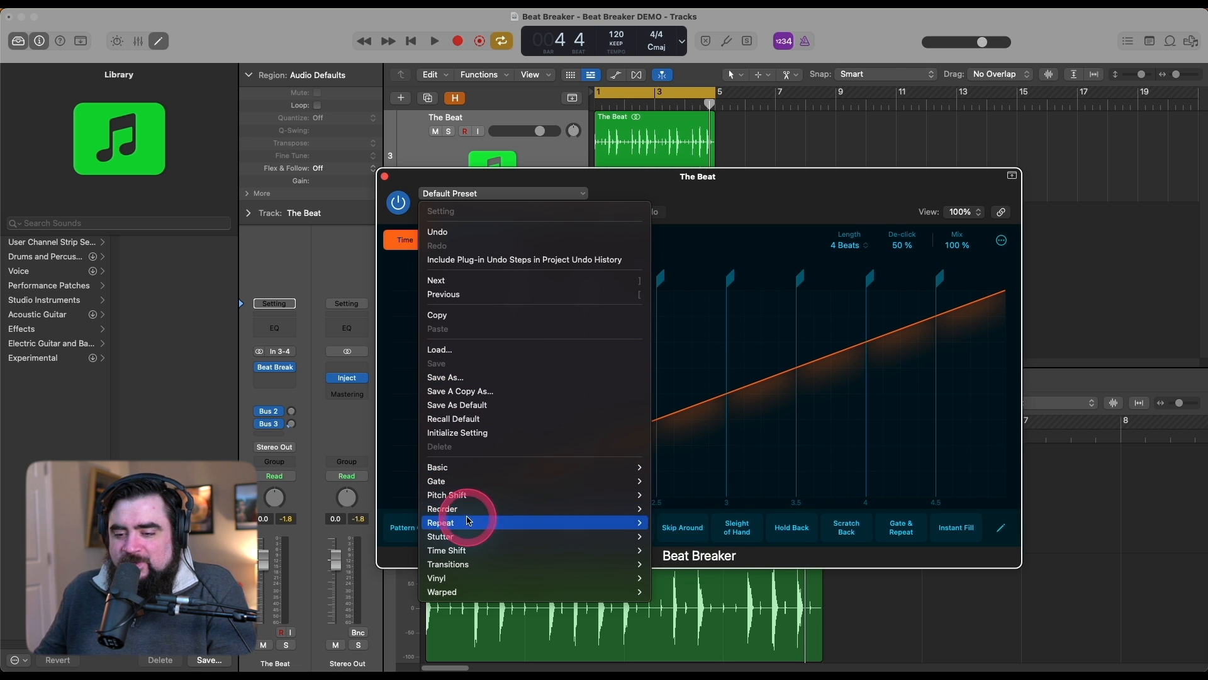
mouse_move(525, 561)
mouse_move(522, 536)
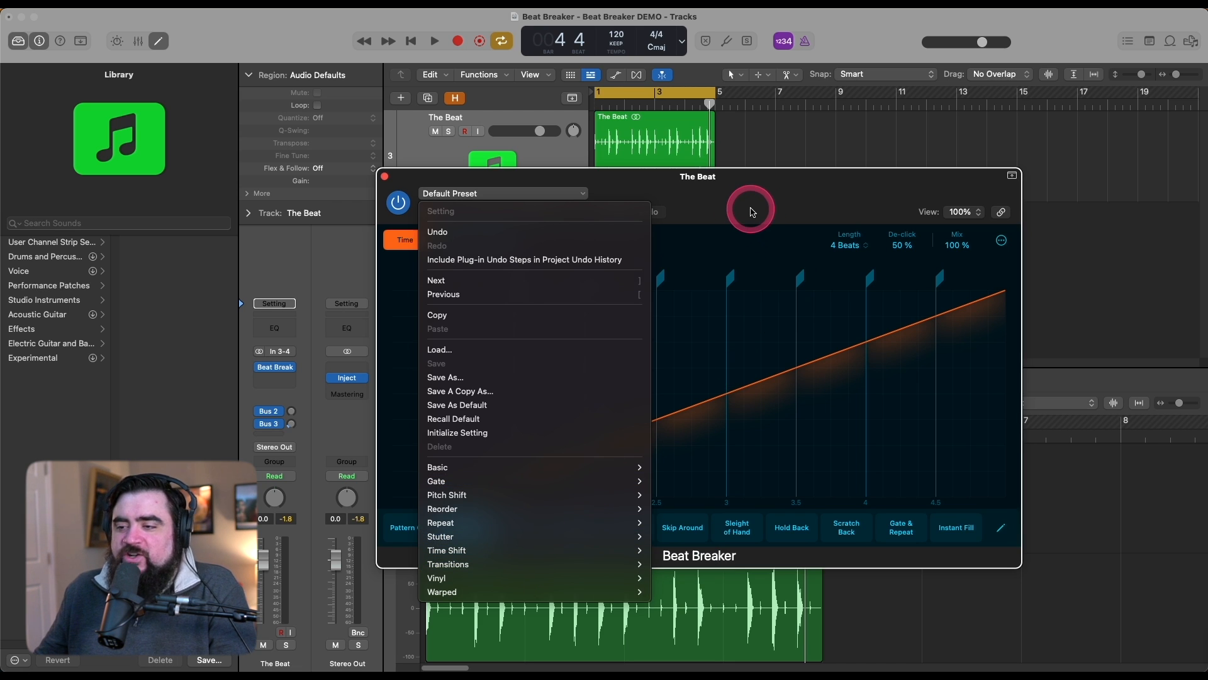
click(752, 212)
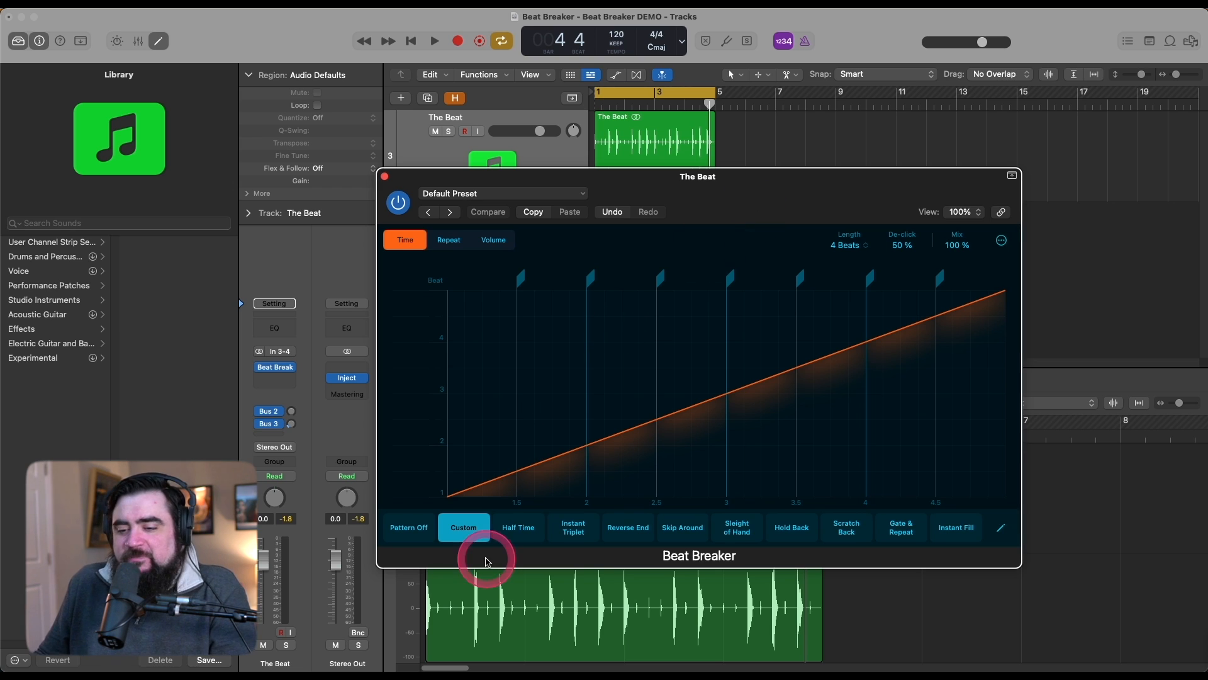
Step: Audition the Half Time, Instant Triplet and Reverse End patterns on the playing beat
click(517, 531)
key(space)
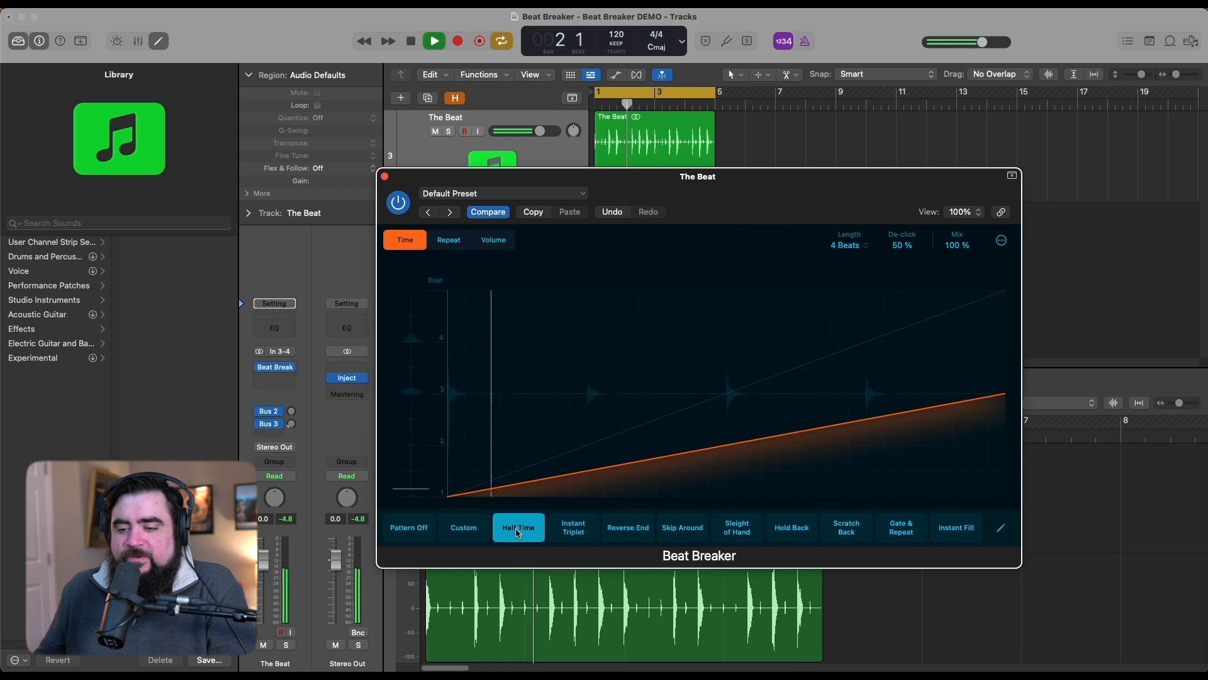
click(570, 531)
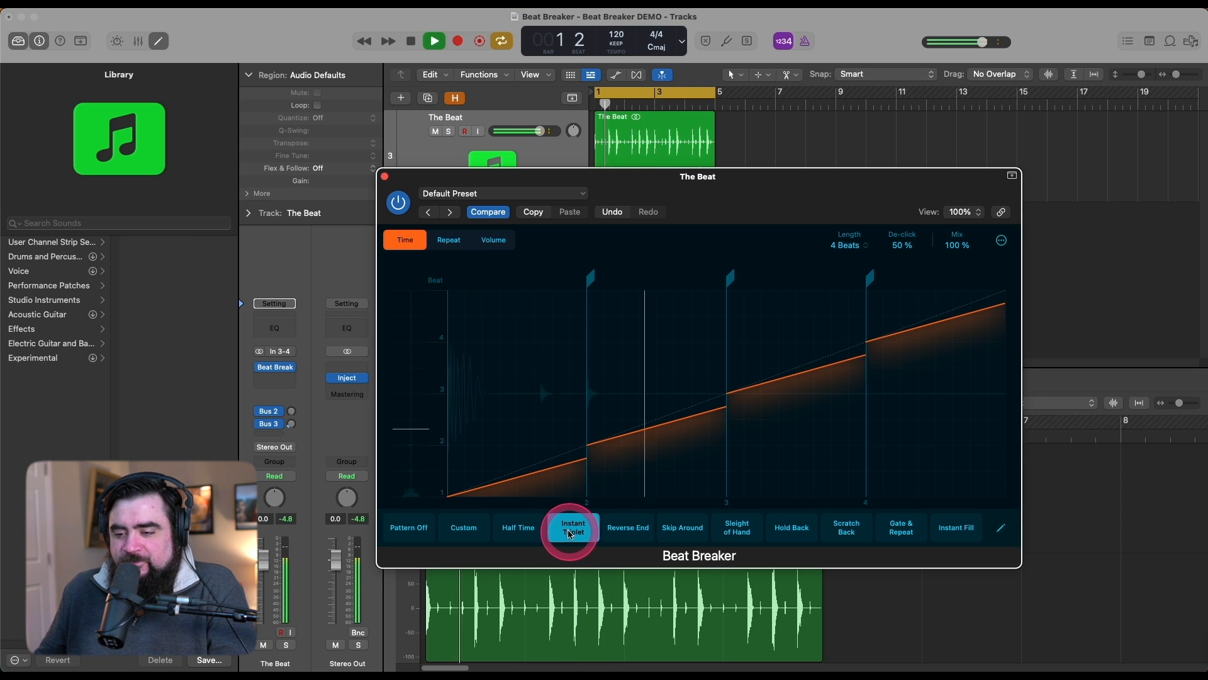
key(space)
click(629, 533)
key(space)
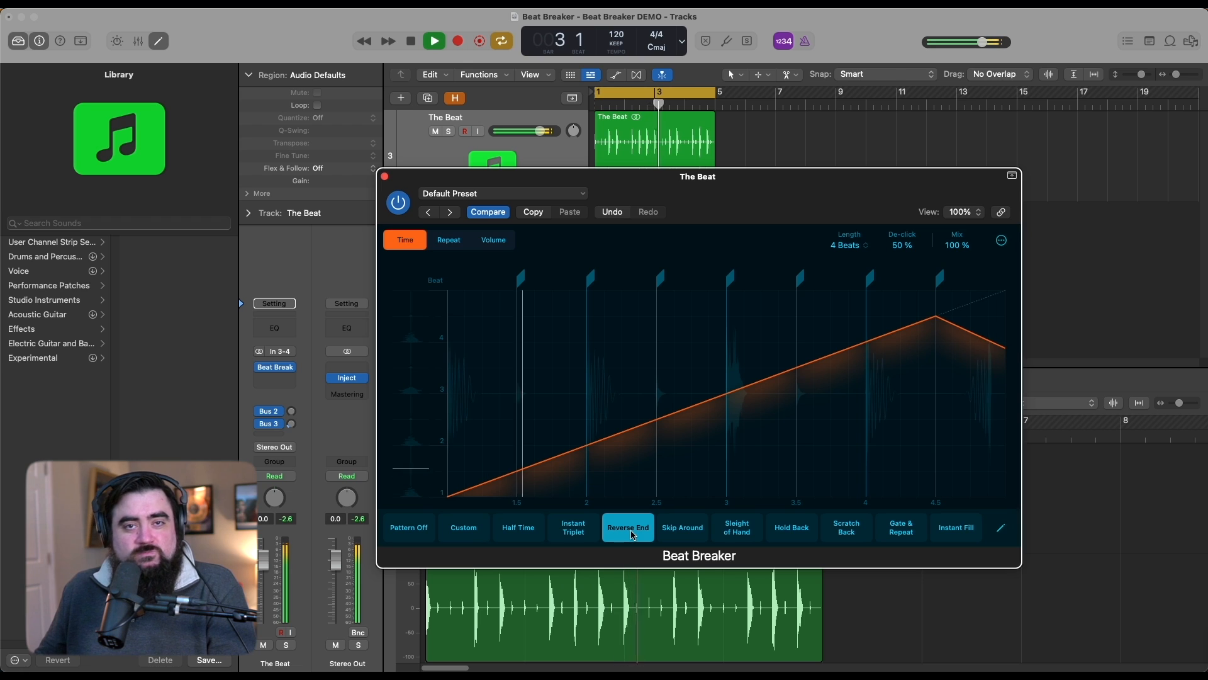
Step: Audition the Skip Around pattern and compare it with the beat while Beat Breaker is bypassed
click(683, 532)
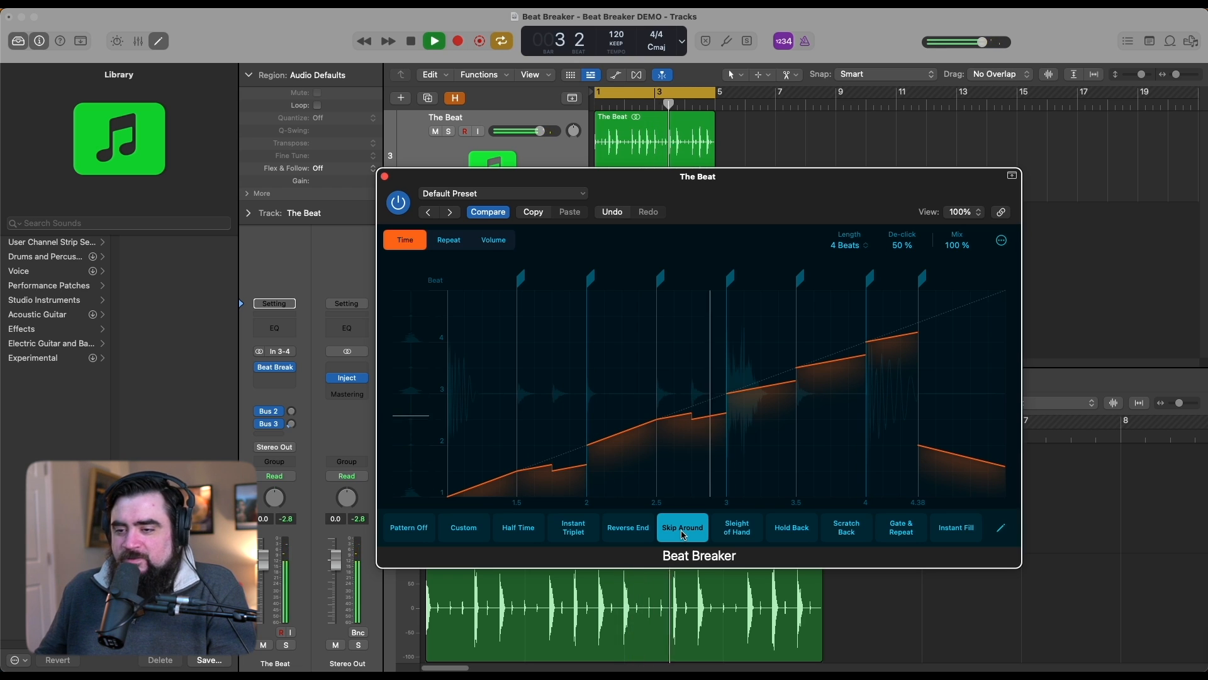
key(space)
click(406, 211)
key(space)
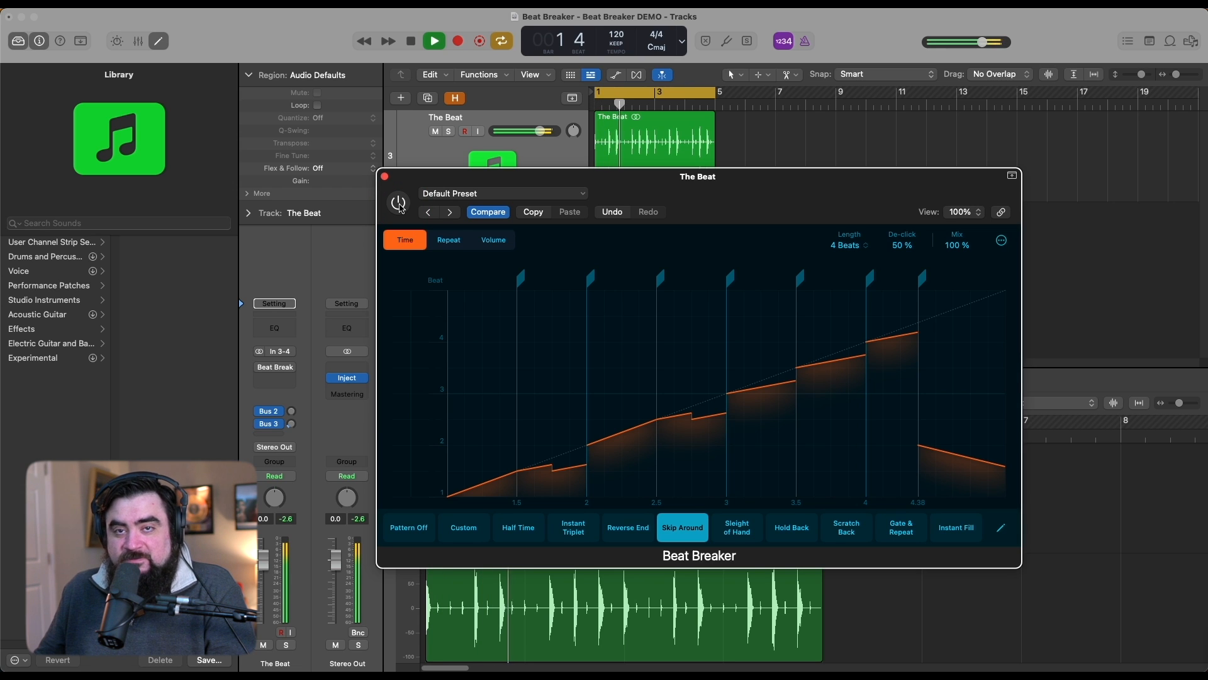
key(space)
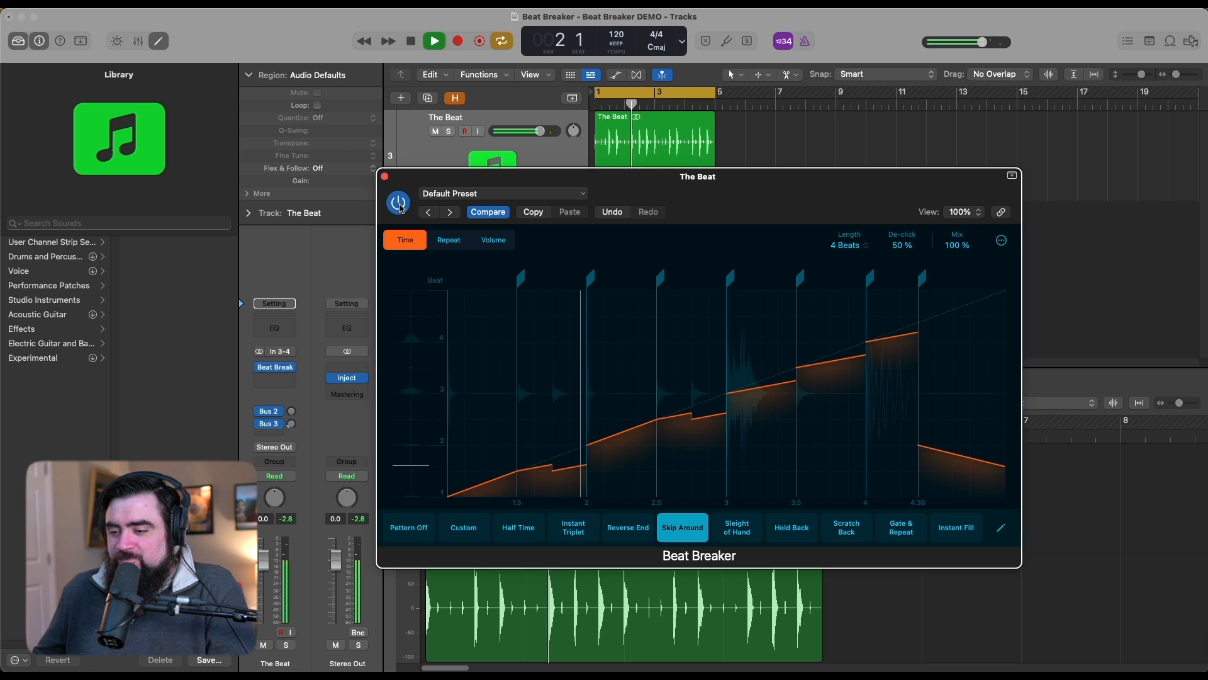
key(space)
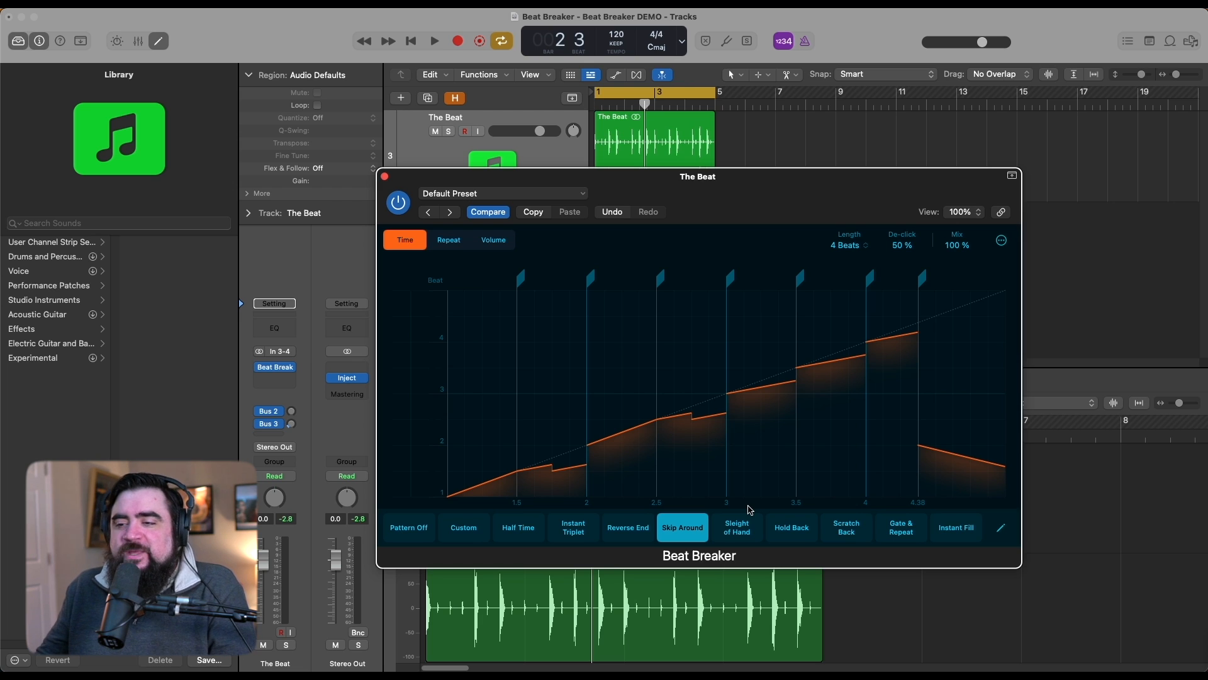
Step: Select the Sleight of Hand pattern, play the beat through it and stop playback
click(750, 531)
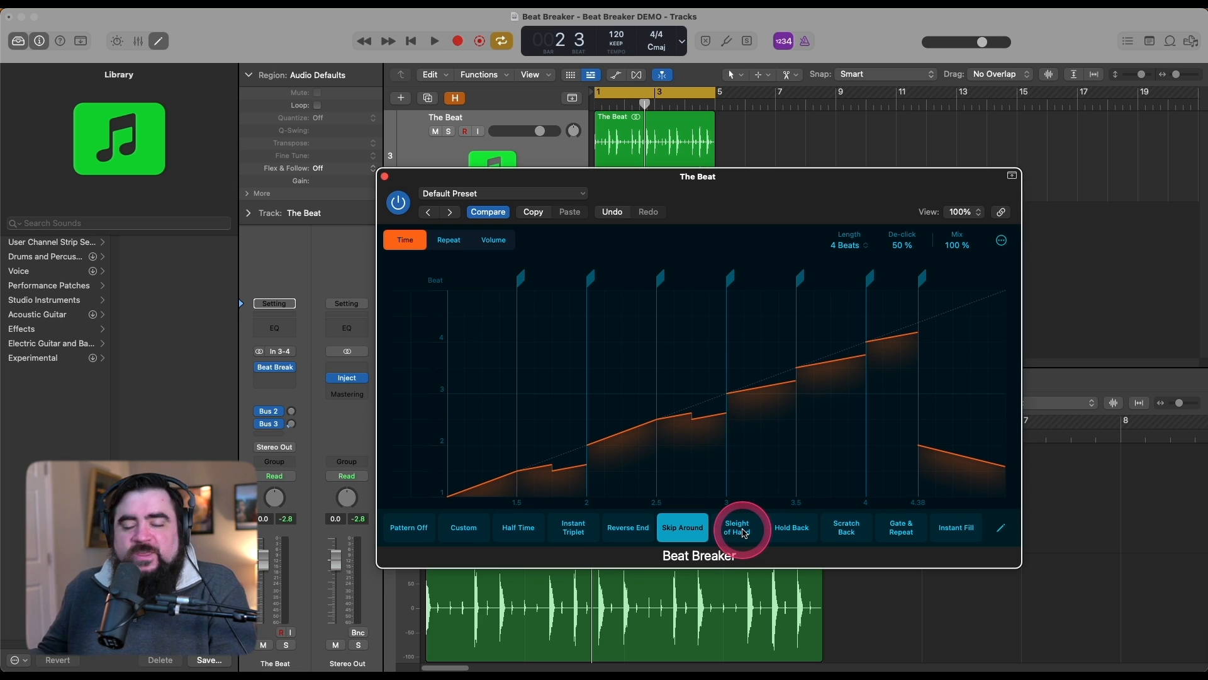
click(744, 533)
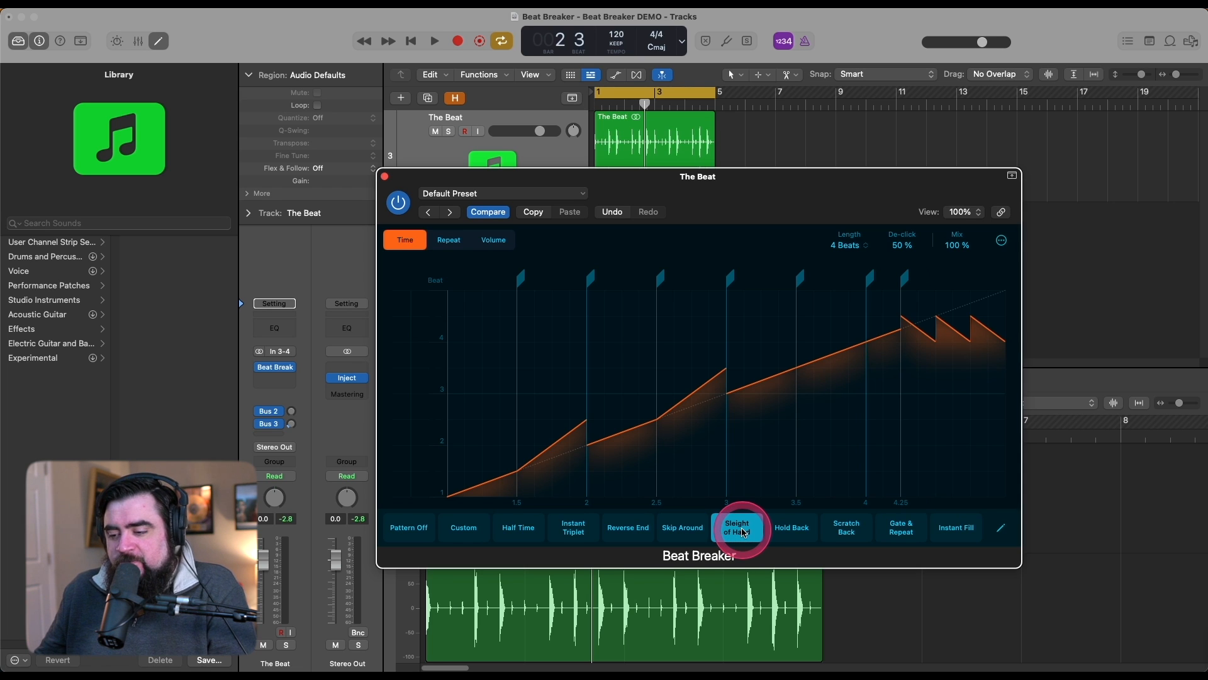
key(space)
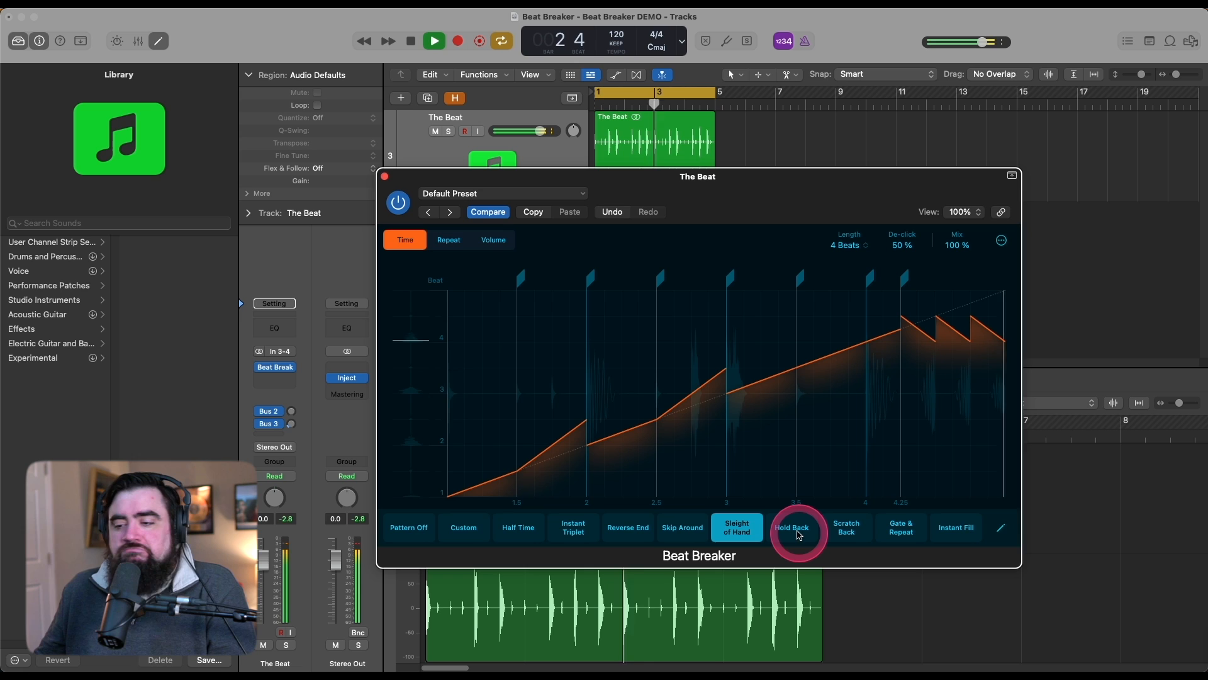
key(space)
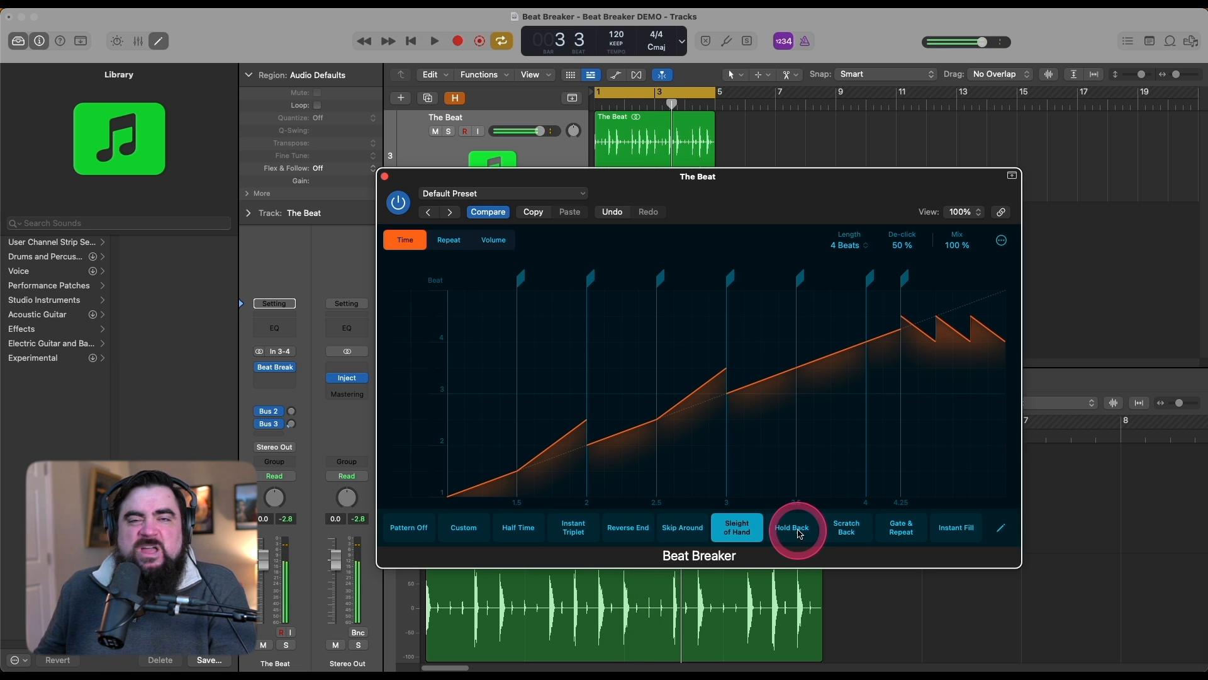
Step: Audition the Hold Back and Scratch Back patterns on the beat
click(792, 529)
key(space)
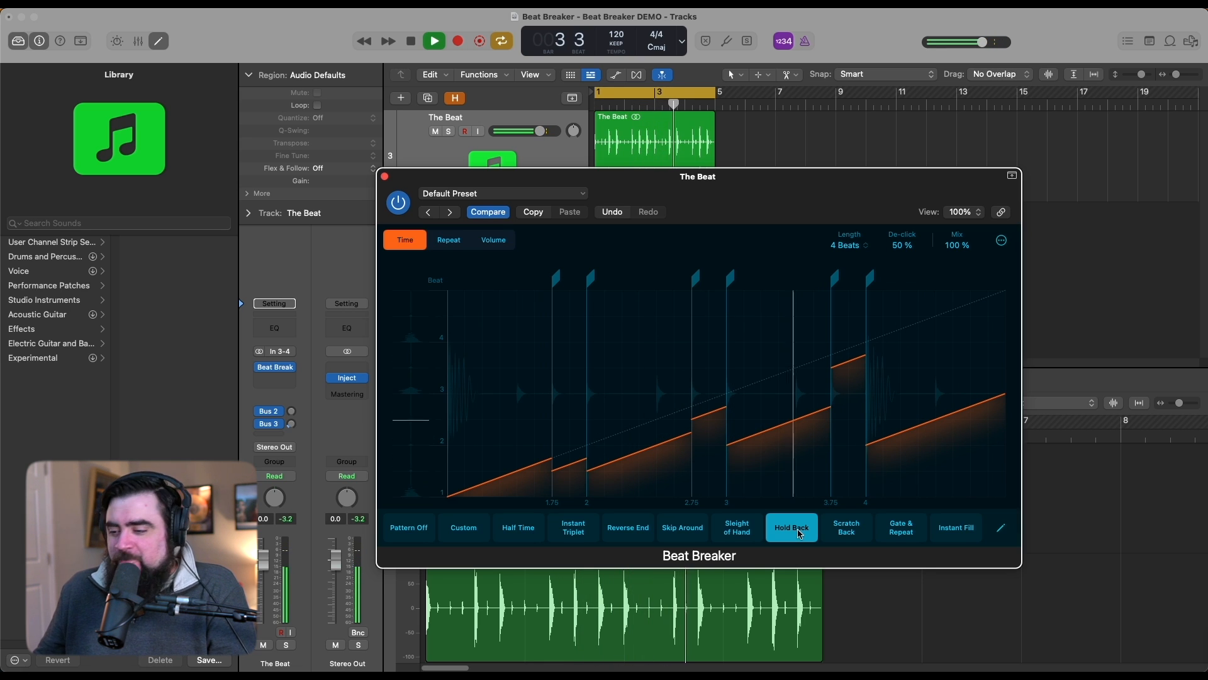
click(846, 529)
key(space)
click(846, 528)
key(space)
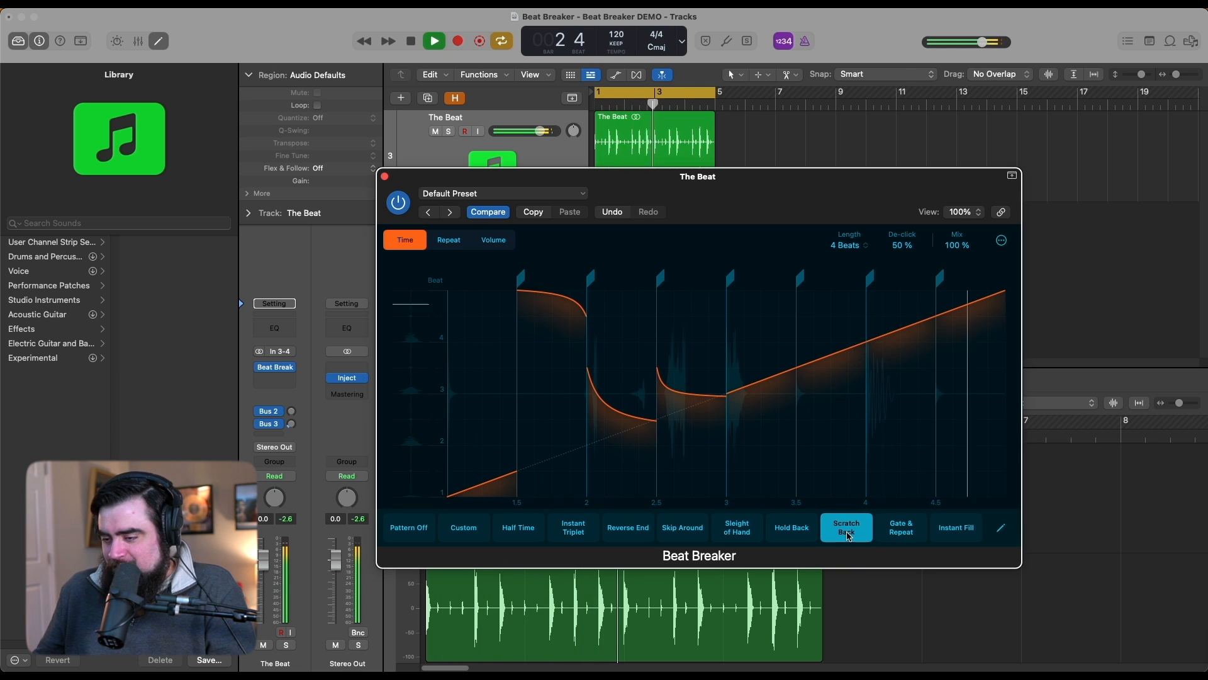
Step: Audition the Gate & Repeat and Instant Fill patterns, and stop playback
click(897, 532)
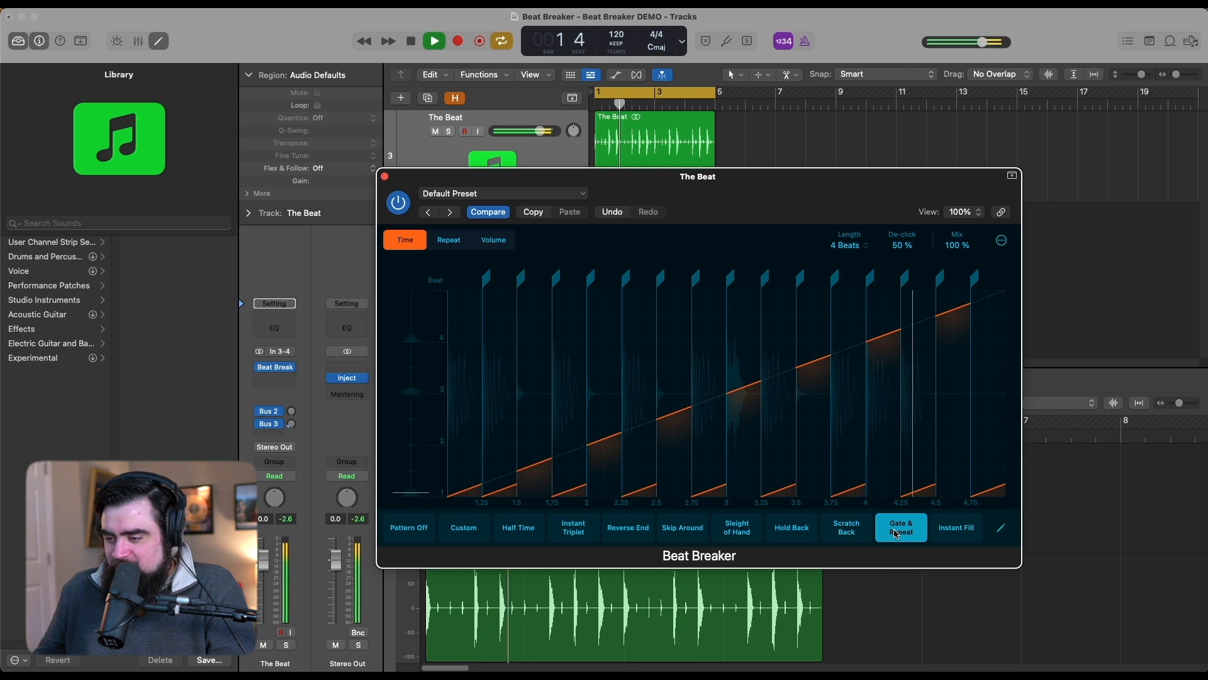
click(897, 531)
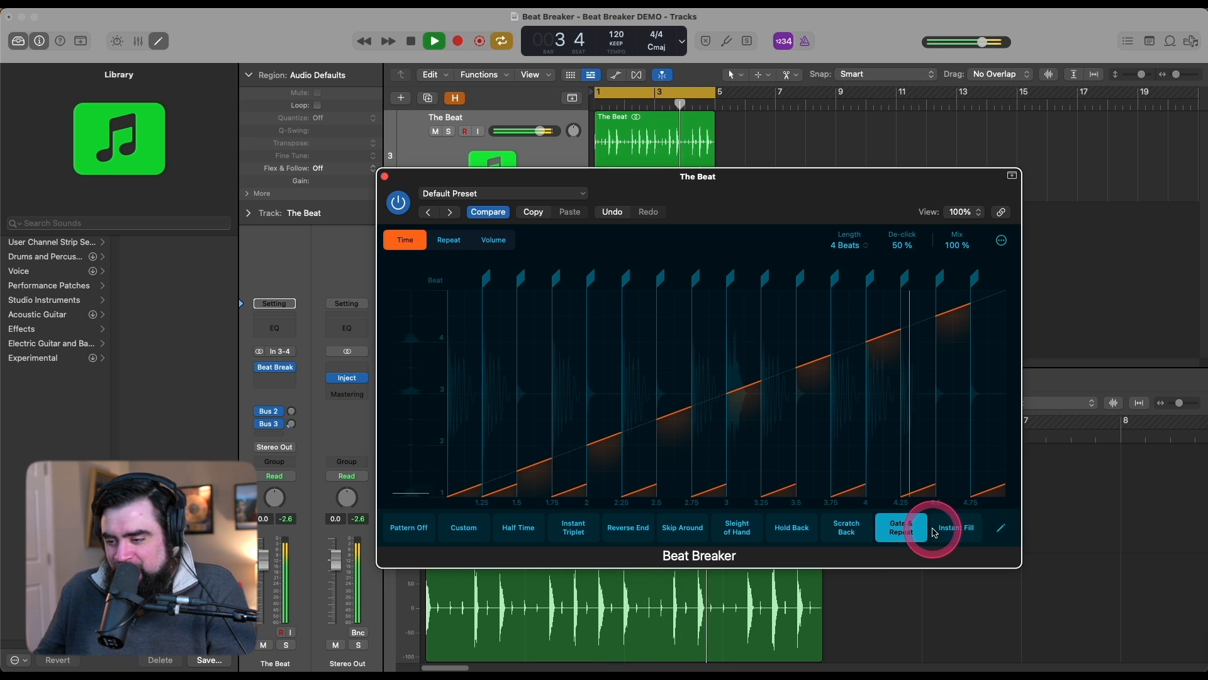
click(956, 534)
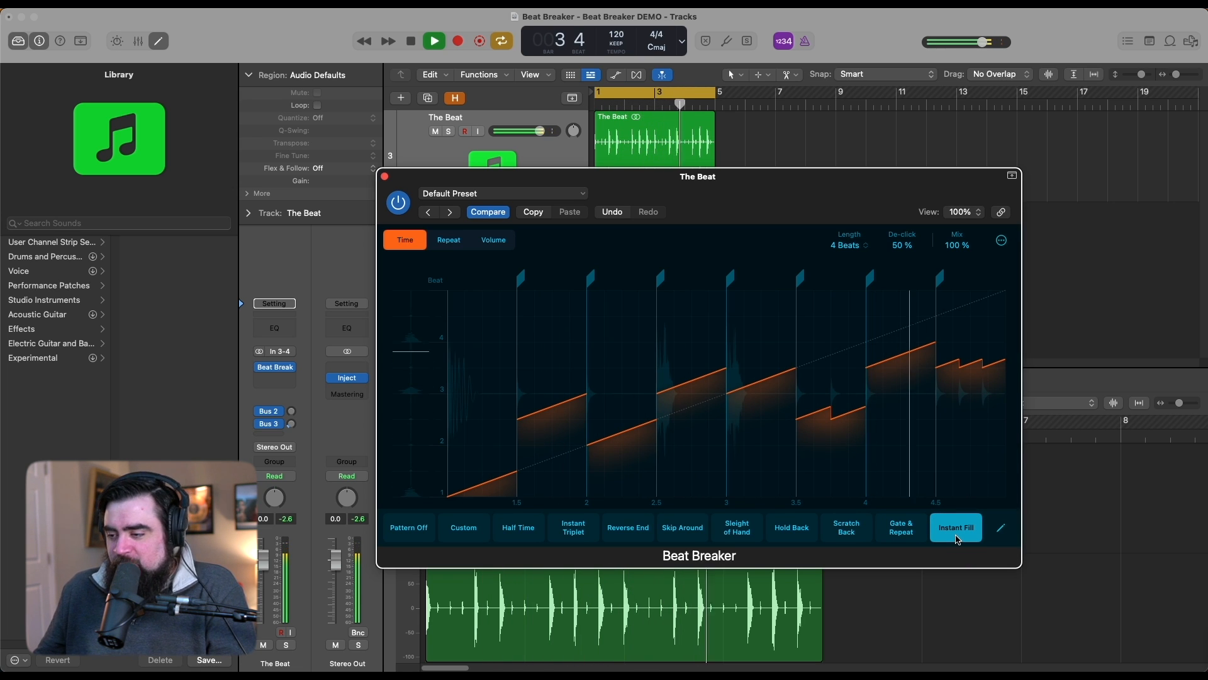
click(934, 518)
key(space)
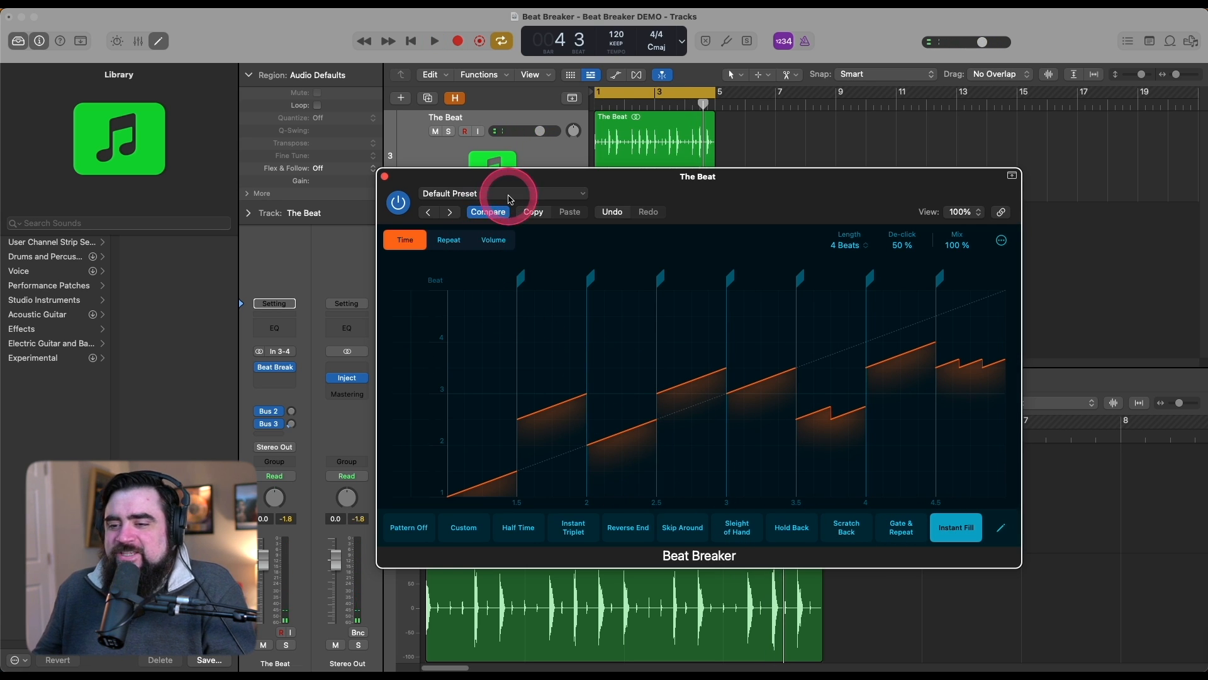
Step: Load the Slow Triplet preset from Beat Breaker's Basic category
click(509, 199)
mouse_move(555, 466)
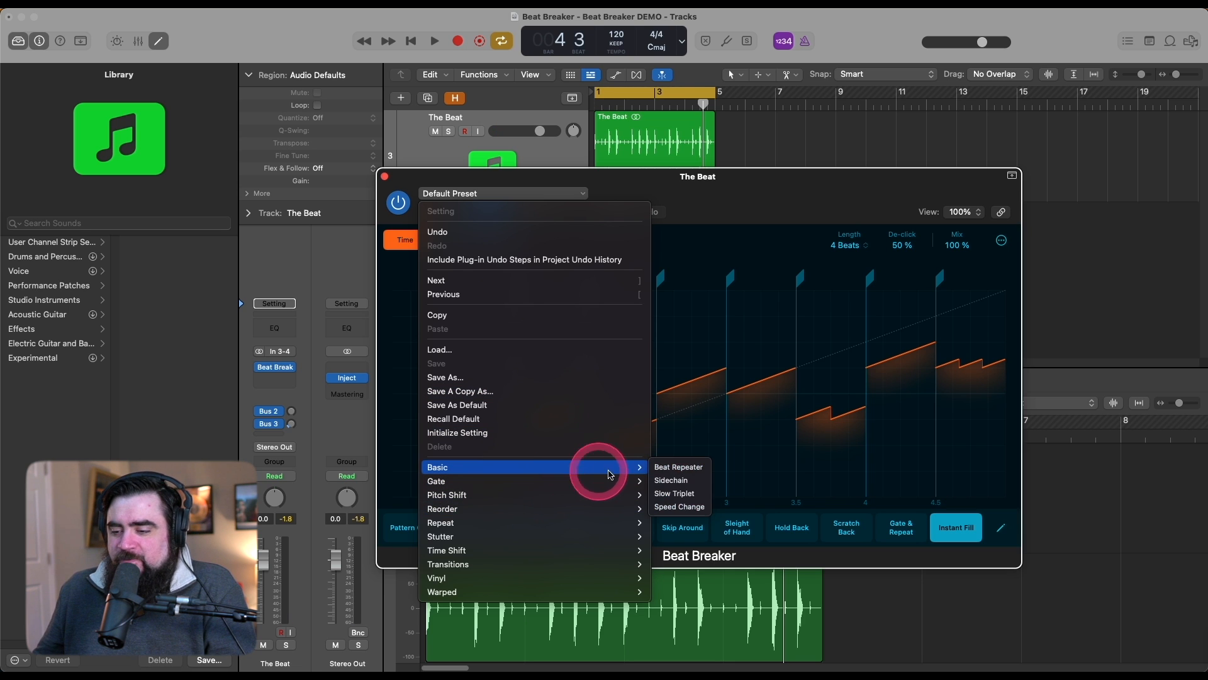
click(673, 494)
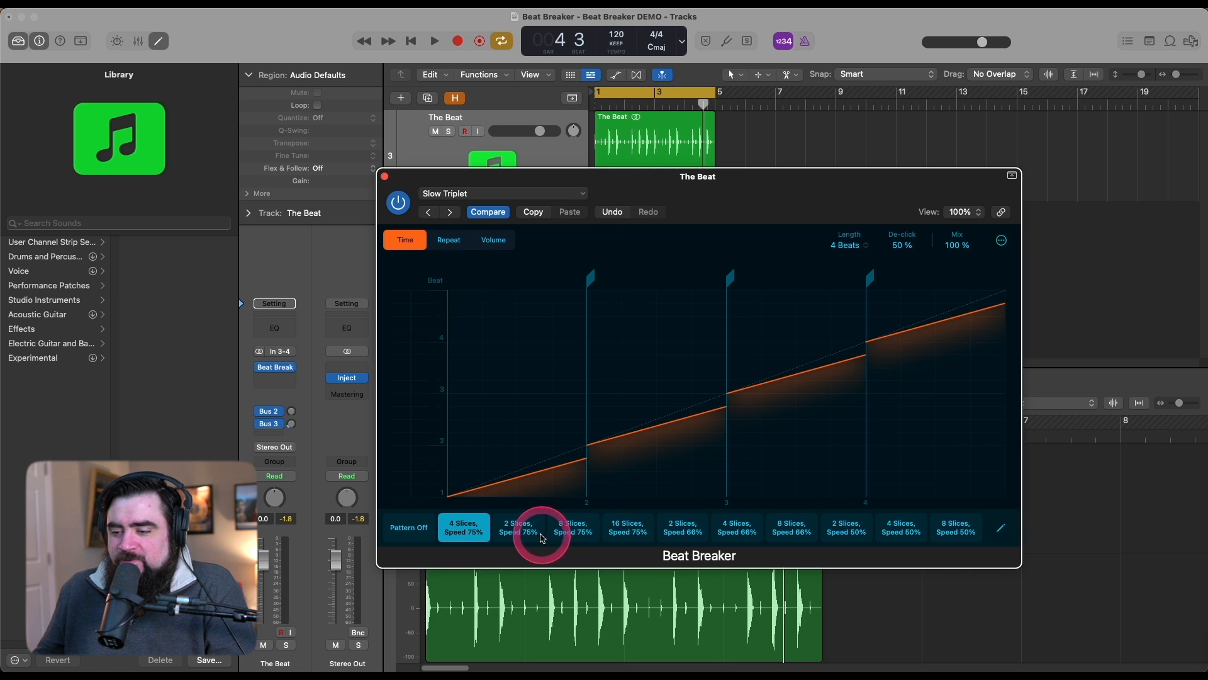
Step: Step through the preset's remaining slice and speed patterns, from 2 Slices, Speed 75% to 8 Slices, Speed 50%
click(535, 532)
click(574, 532)
click(627, 532)
click(682, 531)
click(731, 534)
click(791, 532)
click(843, 531)
click(900, 532)
click(954, 532)
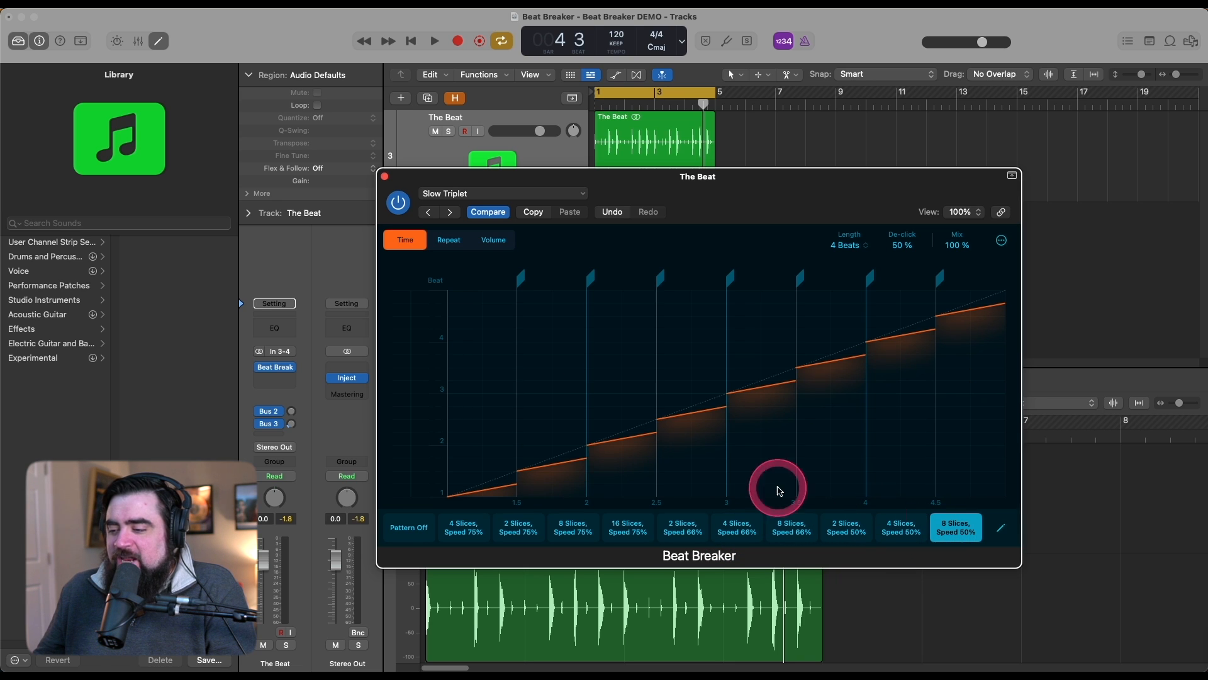
Step: Load the Beat Repeater preset from Beat Breaker's Basic category
click(443, 193)
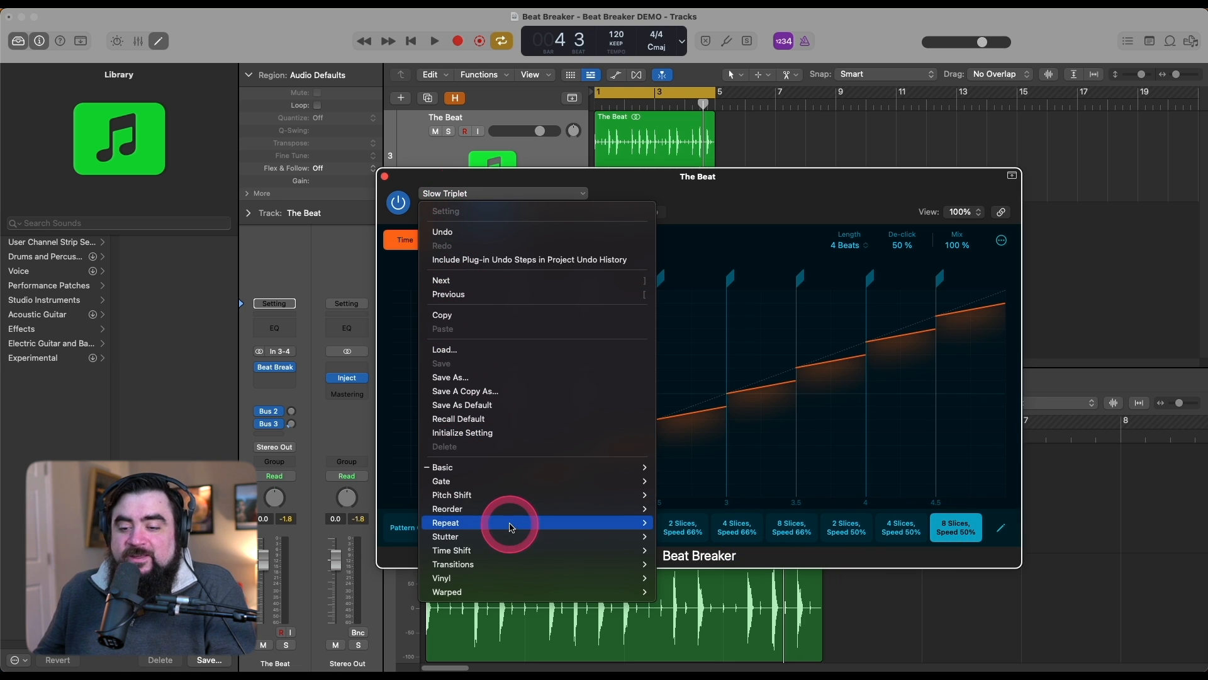
mouse_move(501, 466)
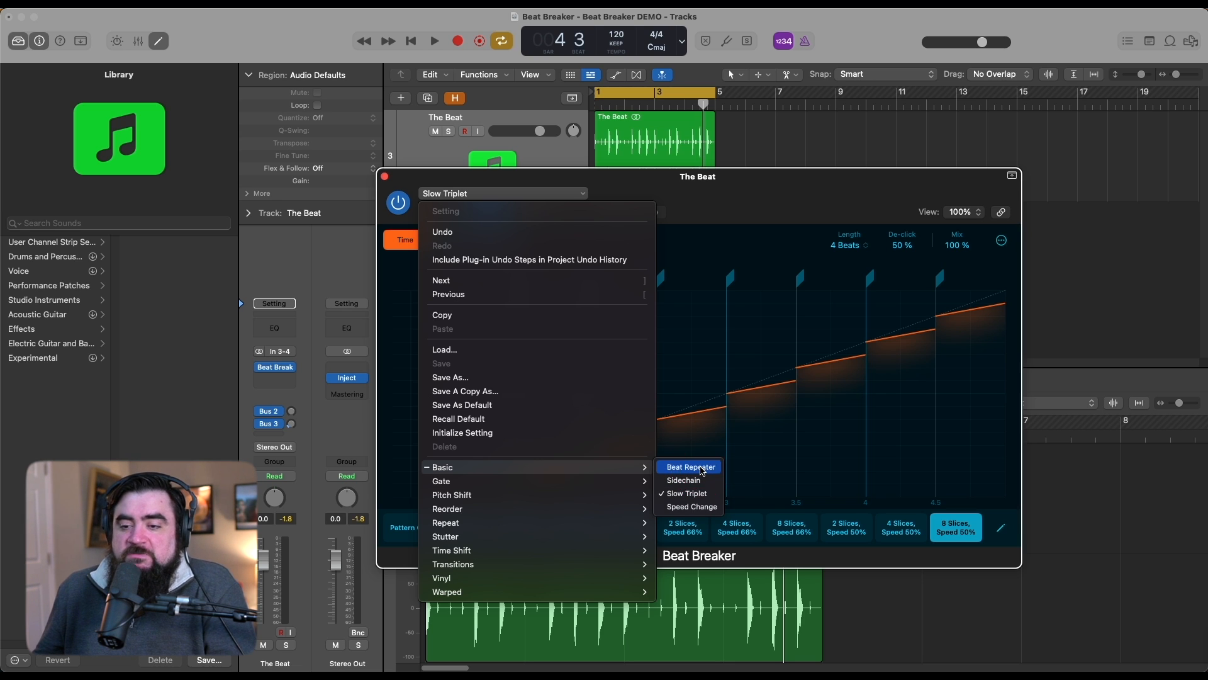
click(702, 470)
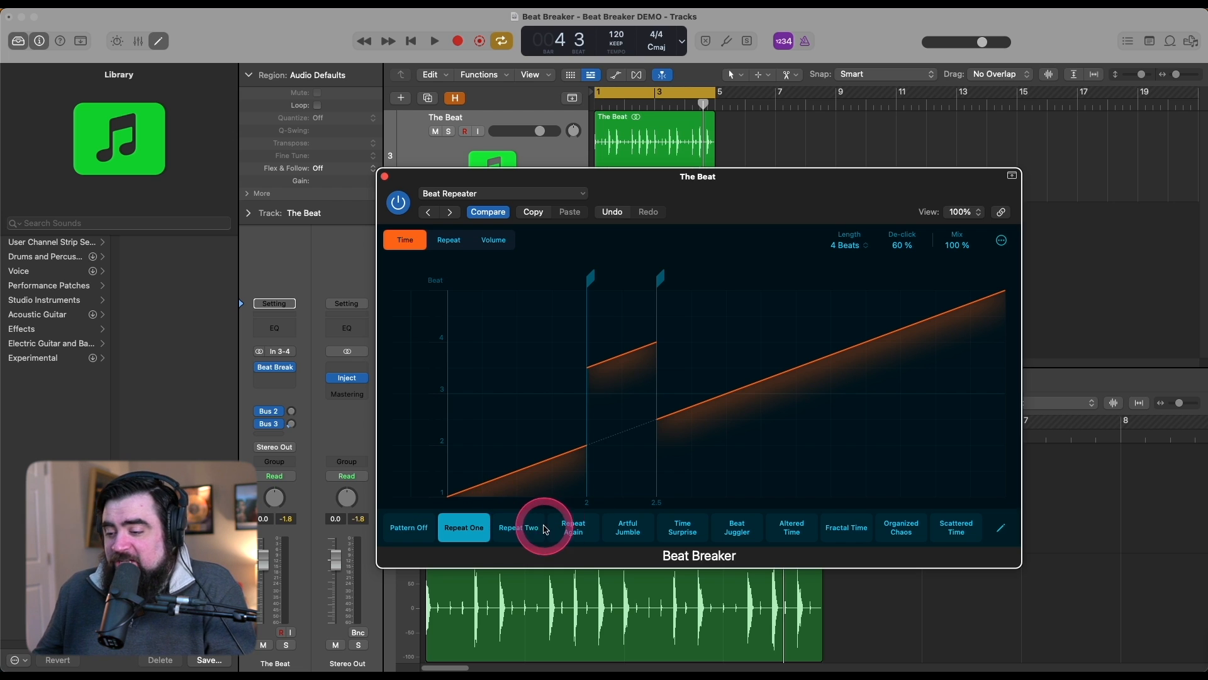
Step: Step through the Beat Repeater preset's patterns, from Repeat Two to Scattered Time
click(519, 527)
click(573, 527)
click(623, 530)
click(683, 528)
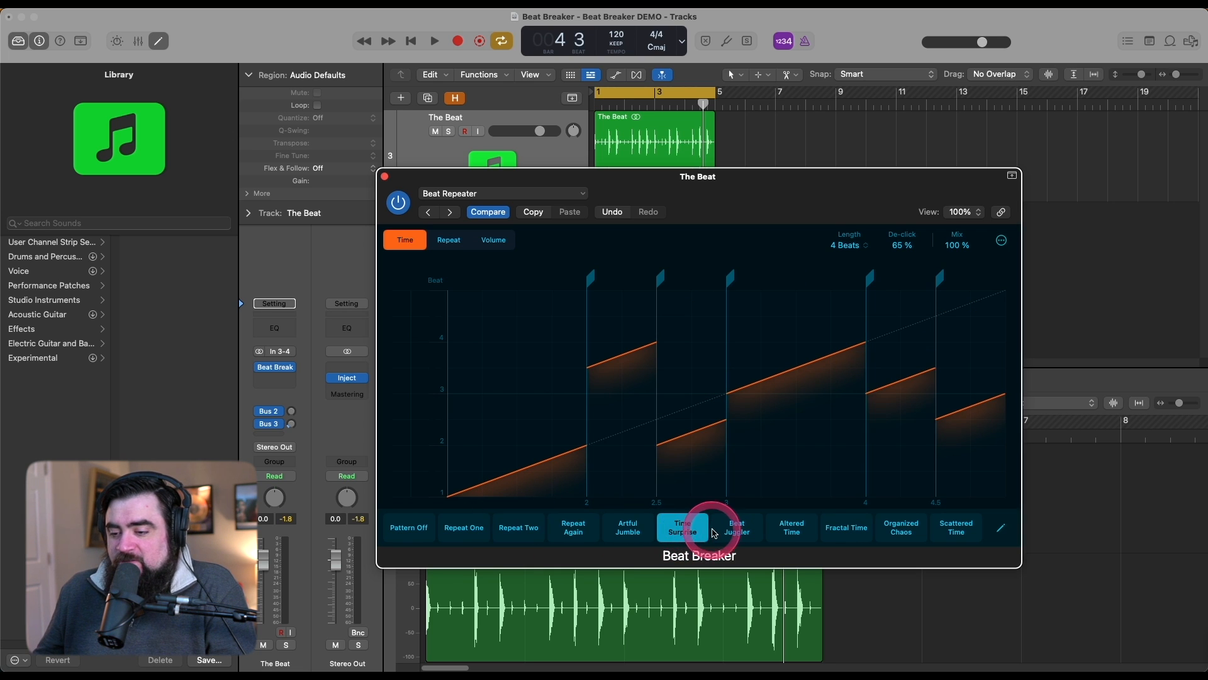
click(737, 529)
click(792, 528)
click(846, 529)
click(889, 530)
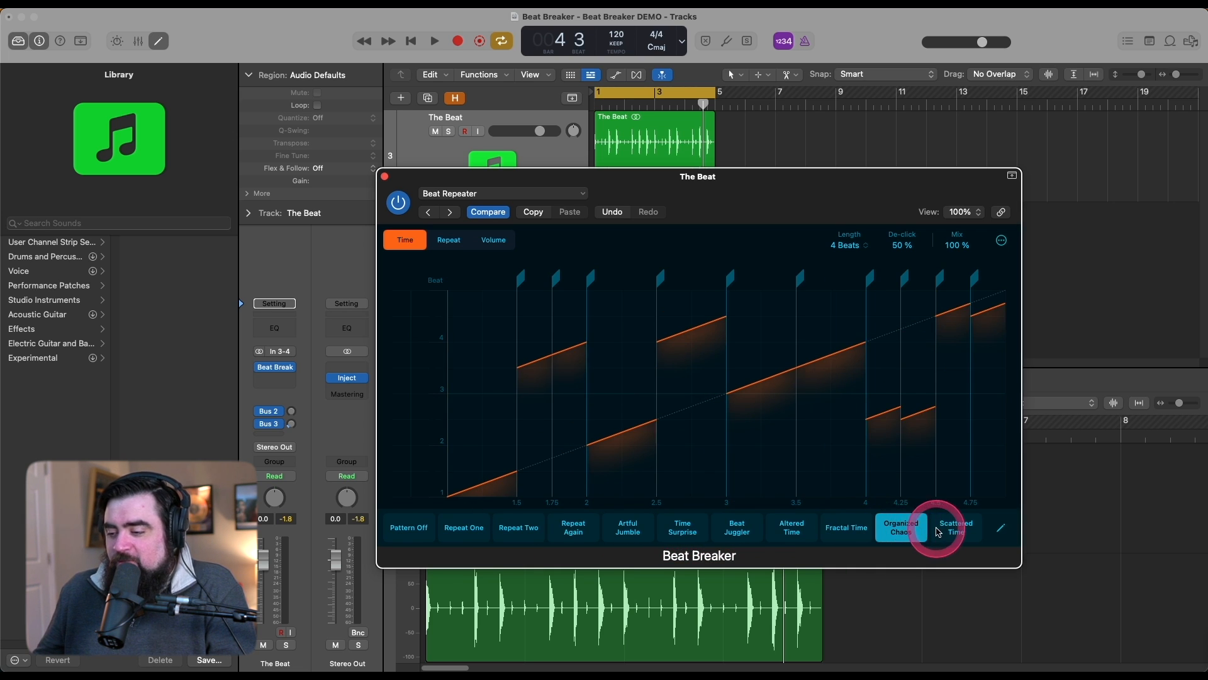
click(956, 528)
Step: Recall the plug-in's default setting and play the loop with the Custom pattern
click(546, 196)
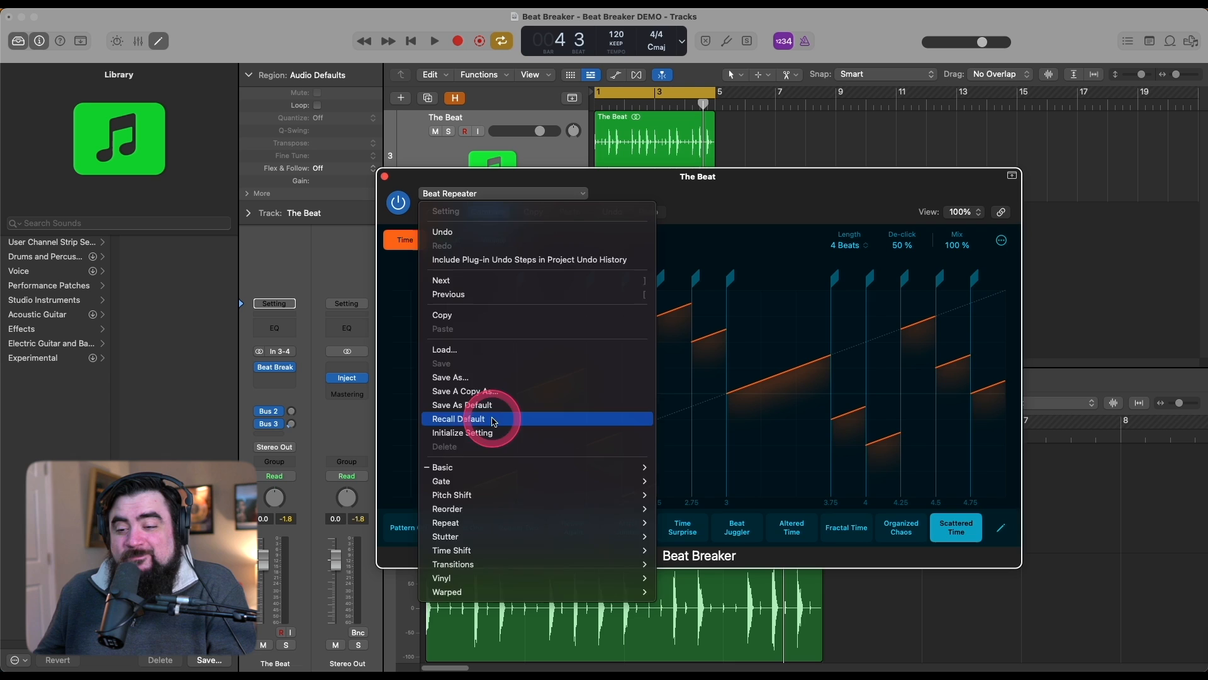
click(494, 420)
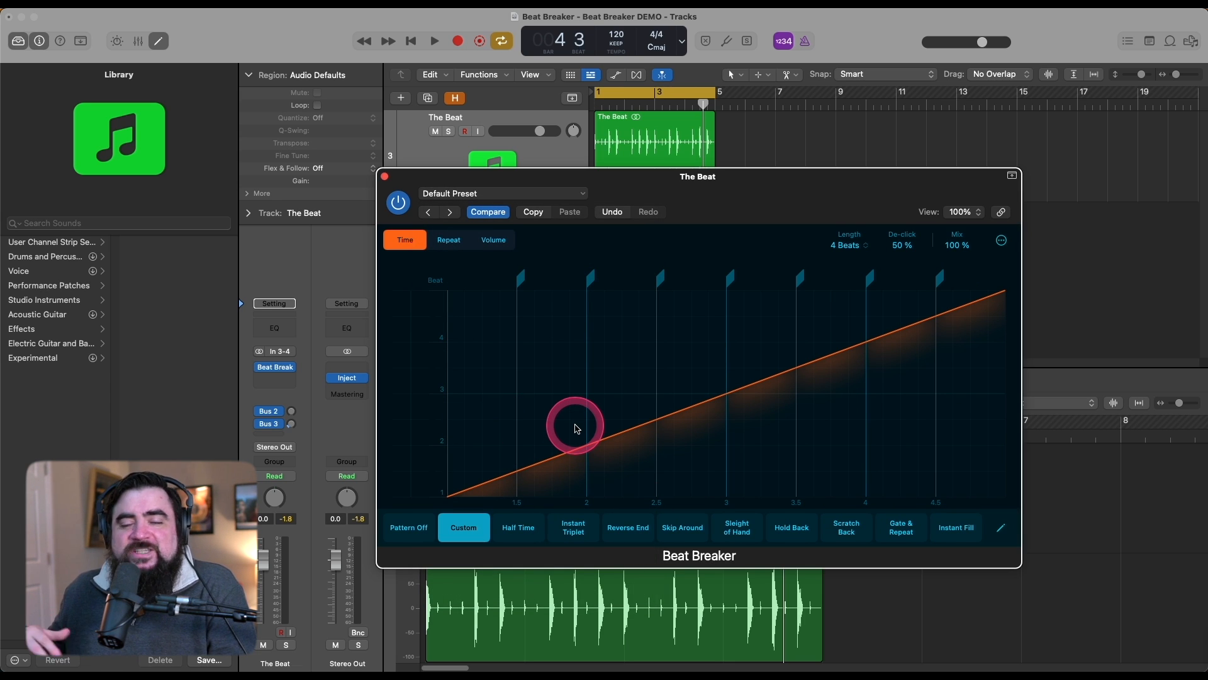
key(space)
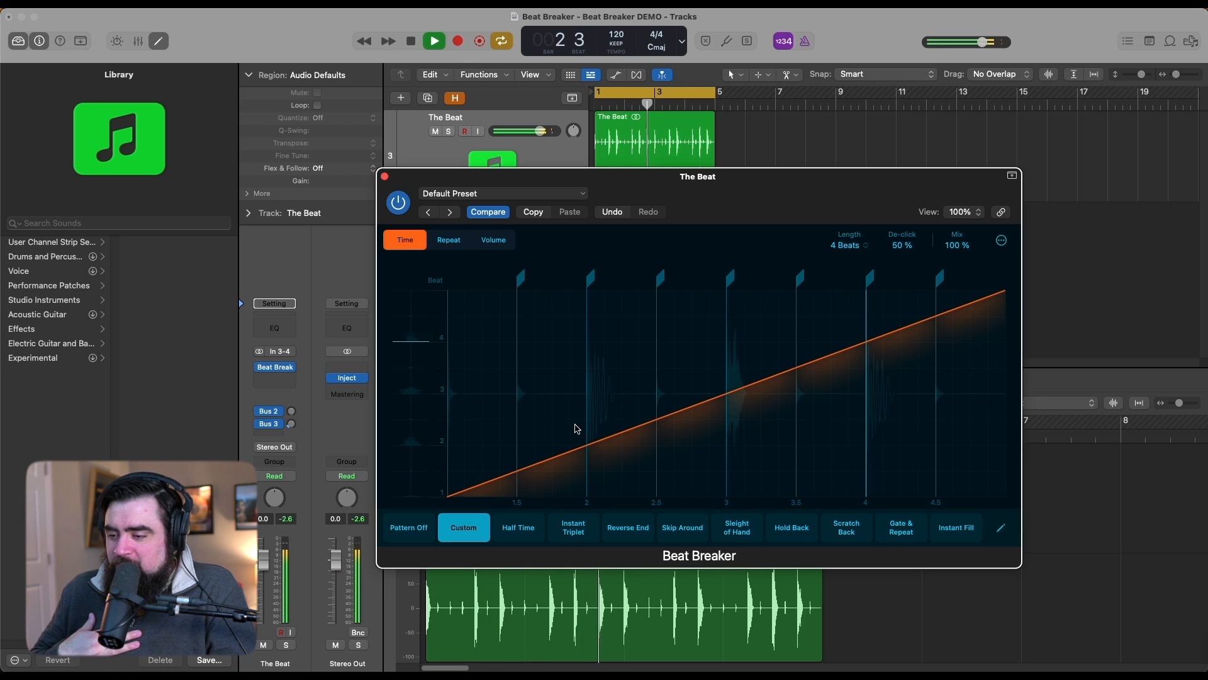
key(space)
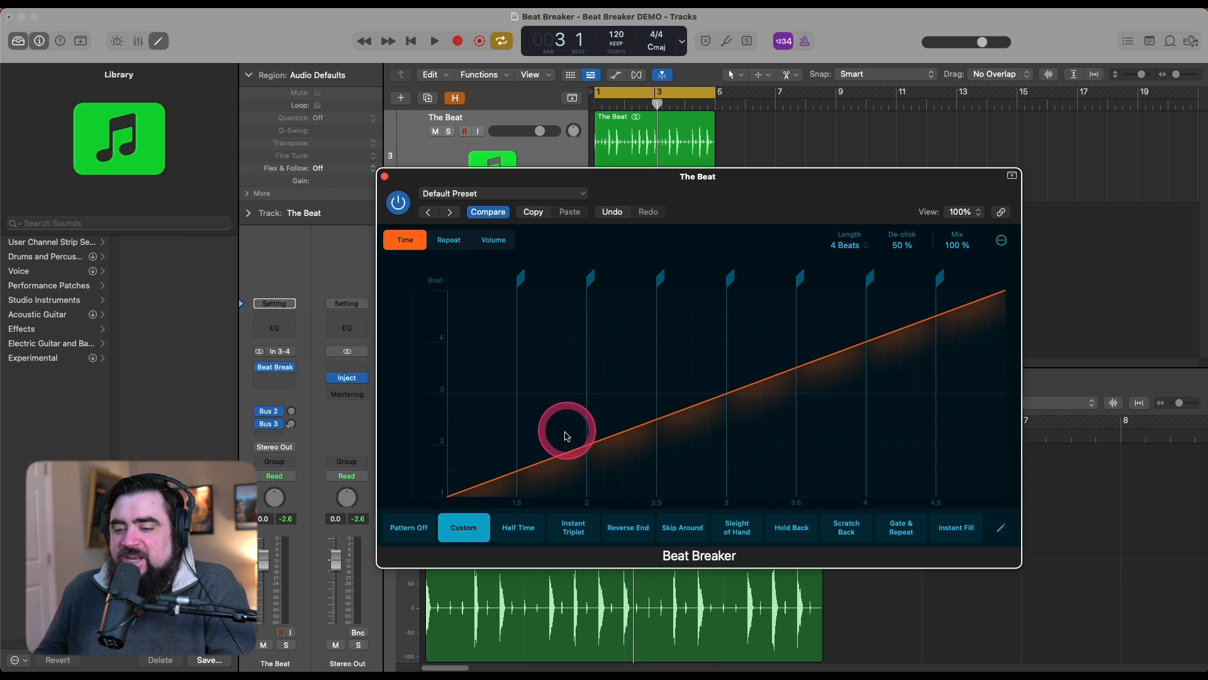
Step: Lower the time slice at beat 1.5 to input beat 1.00 and audition the result
click(546, 468)
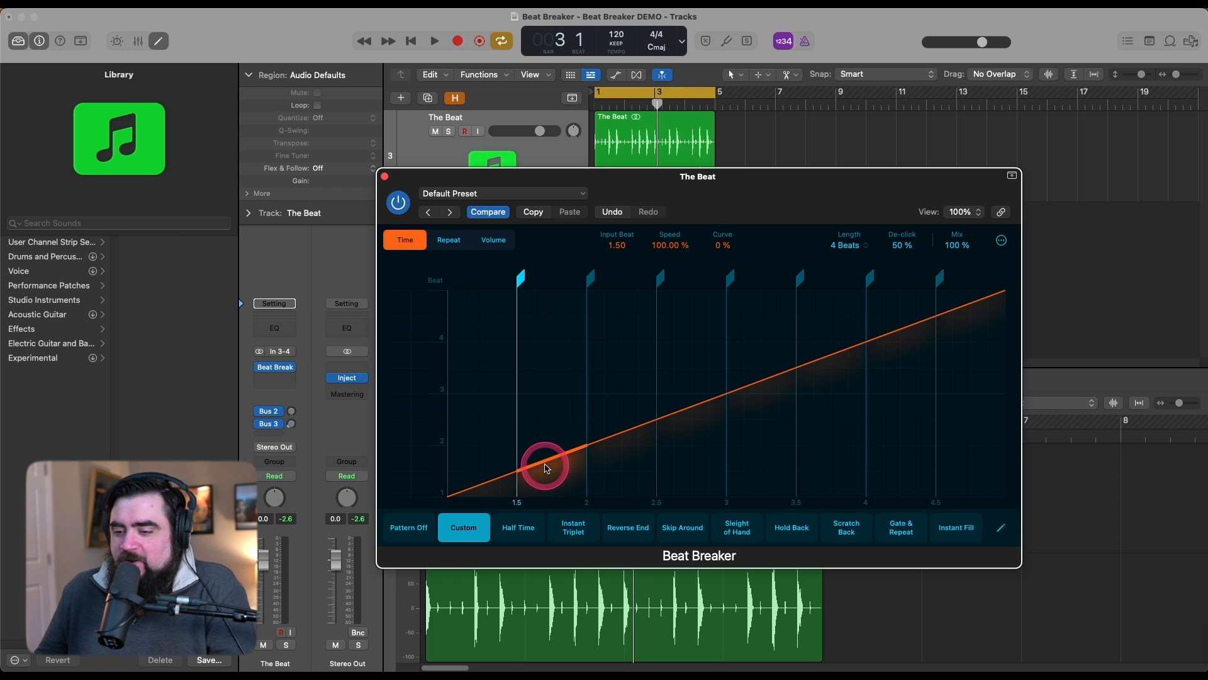
drag(546, 467, 548, 498)
key(space)
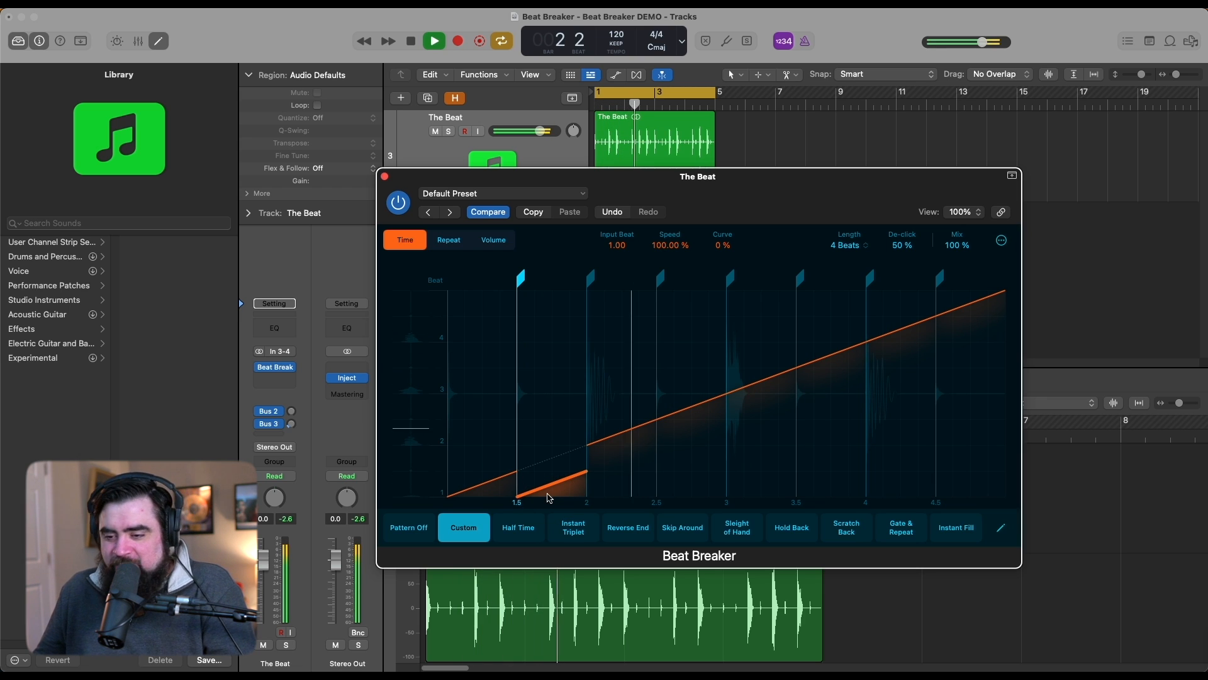
key(space)
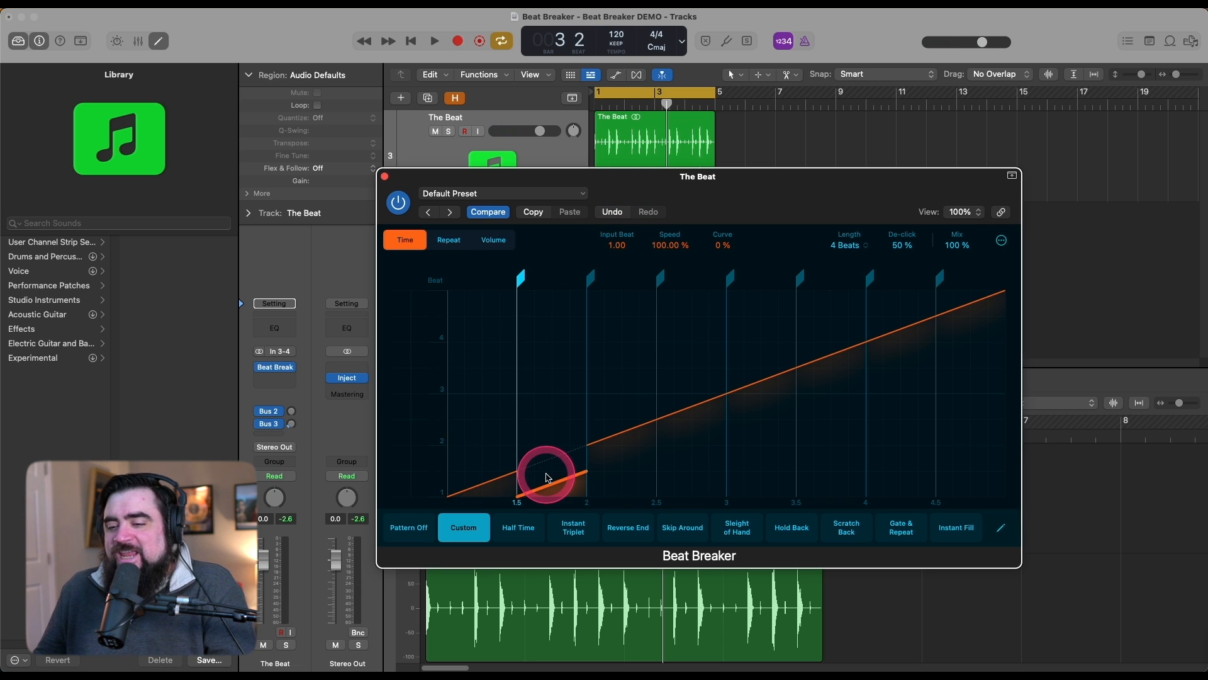
Step: Compare the loop with Beat Breaker bypassed and enabled, leaving the plug-in on
click(398, 202)
key(space)
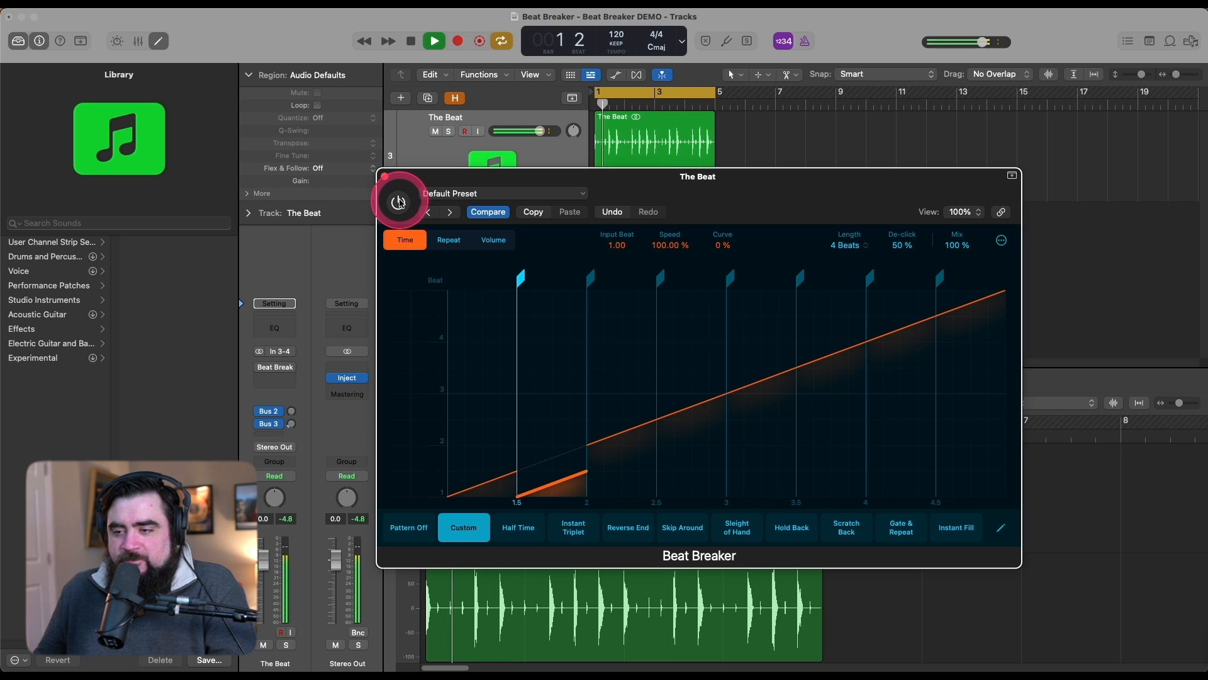
key(space)
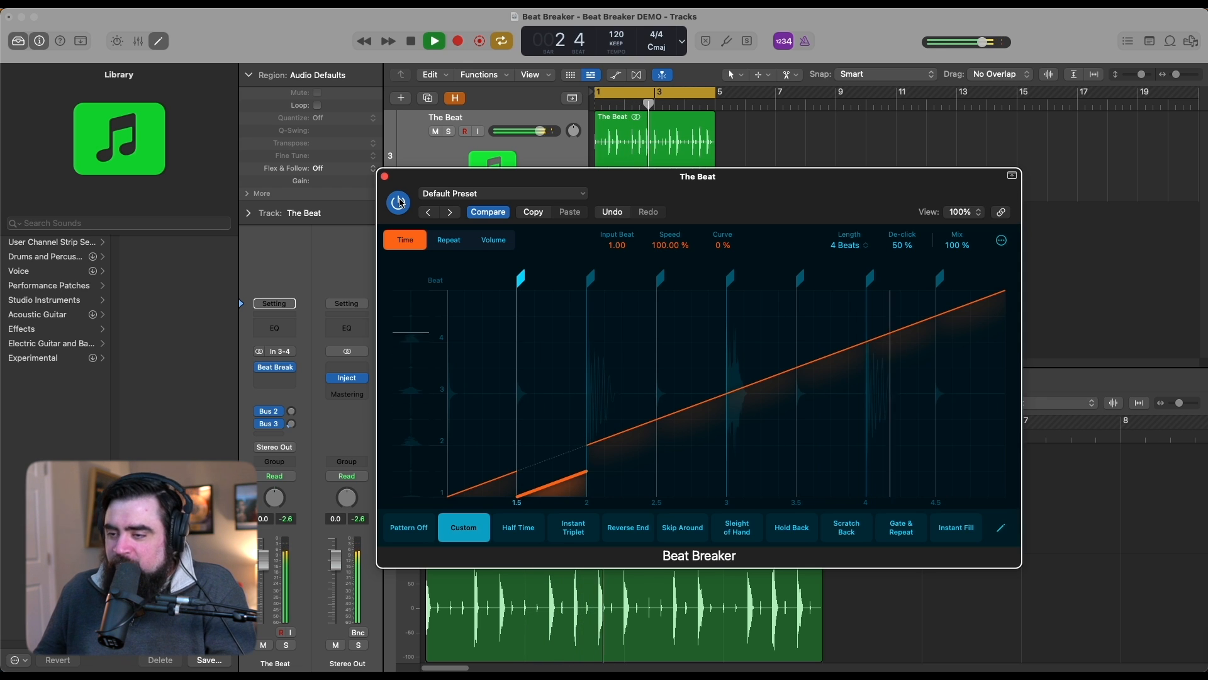
key(space)
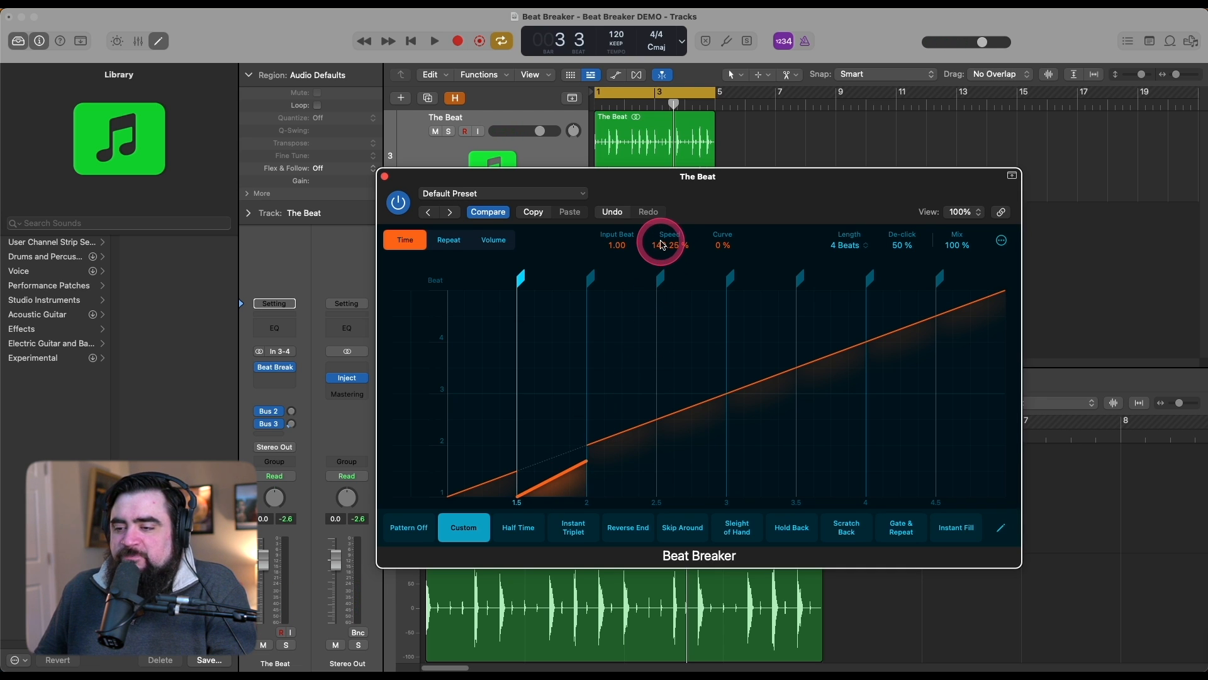
Step: Audition the beat 1.5 slice at faster and slower speeds, including about 75%, and restore its speed to 100%
key(space)
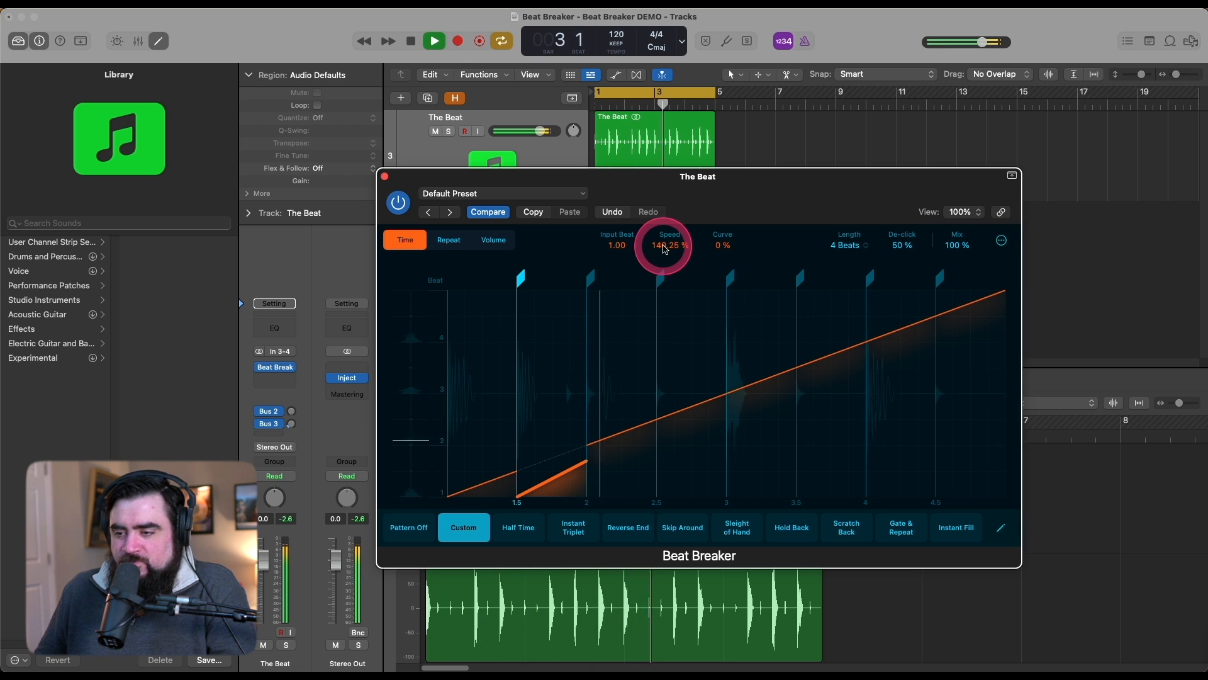
drag(666, 249, 666, 251)
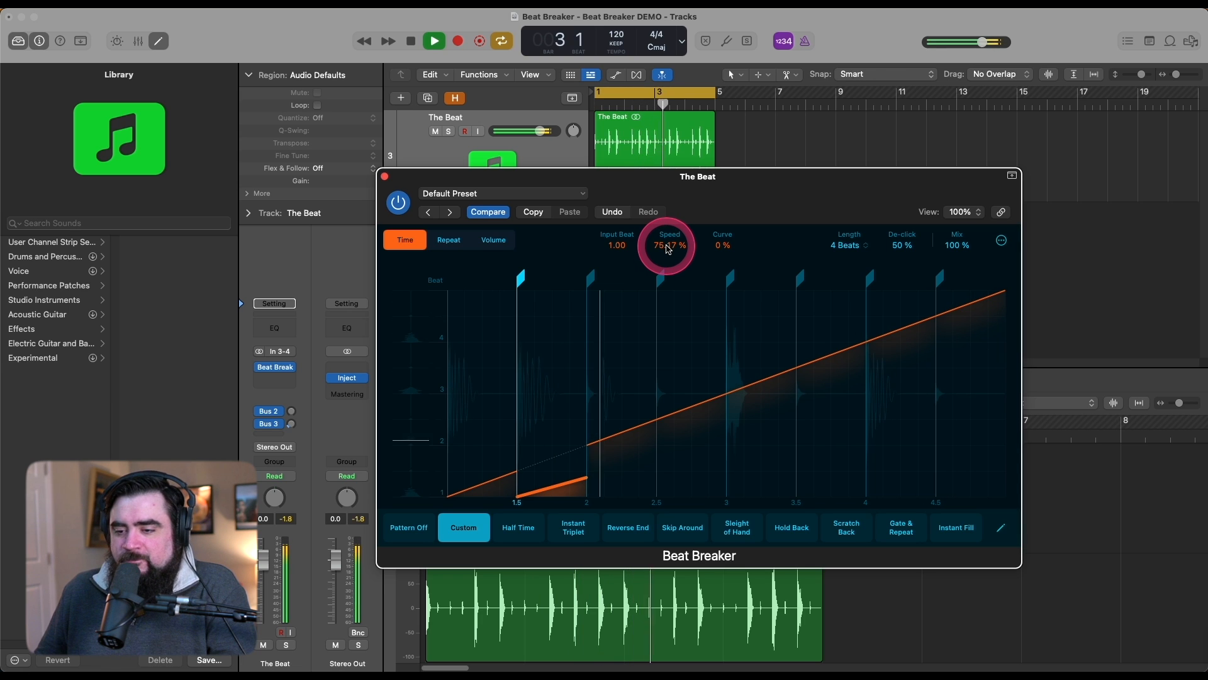
key(space)
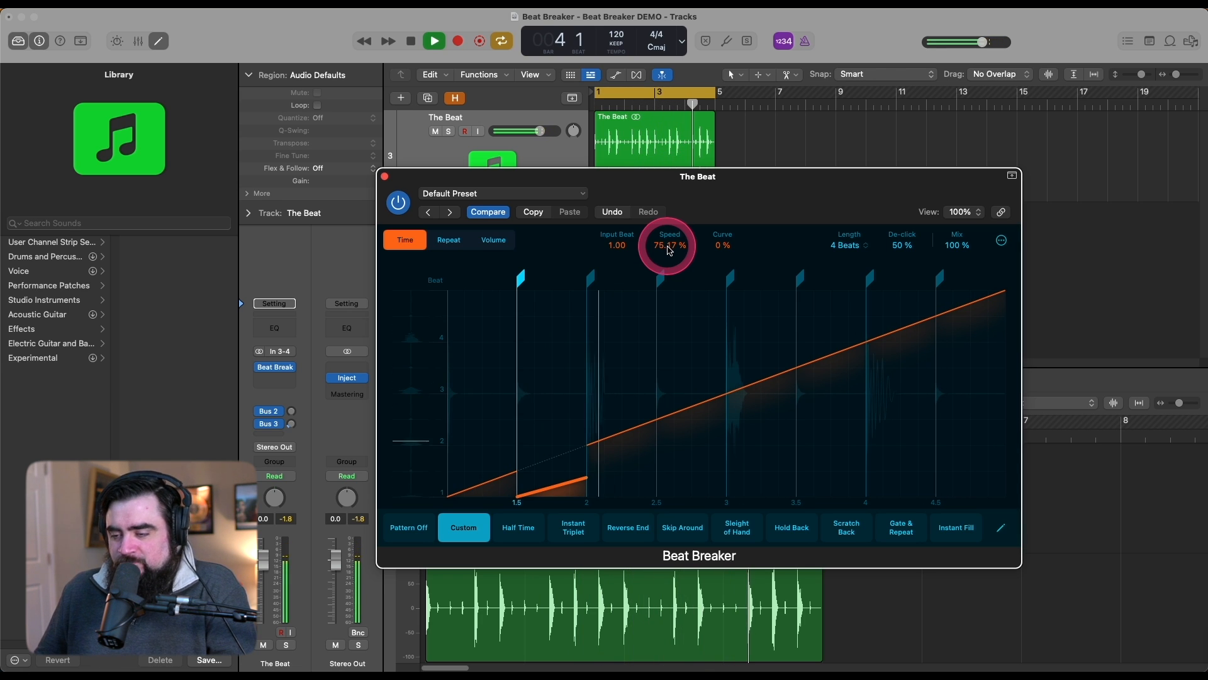
key(space)
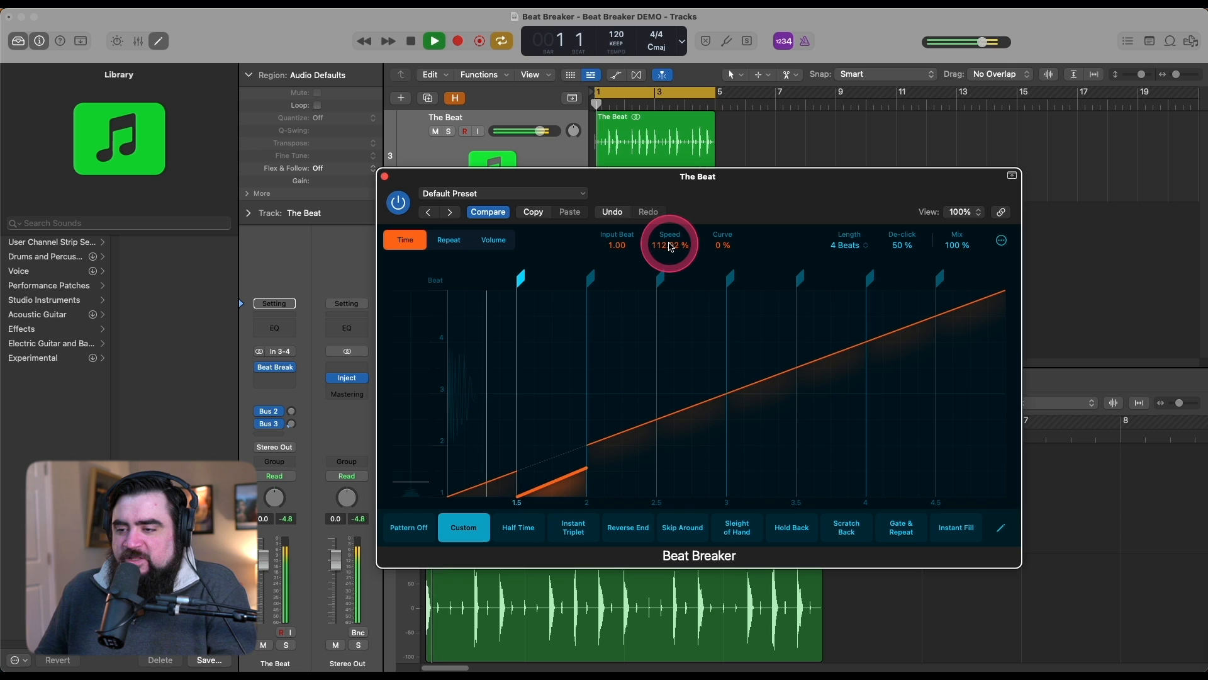
key(space)
key(space)
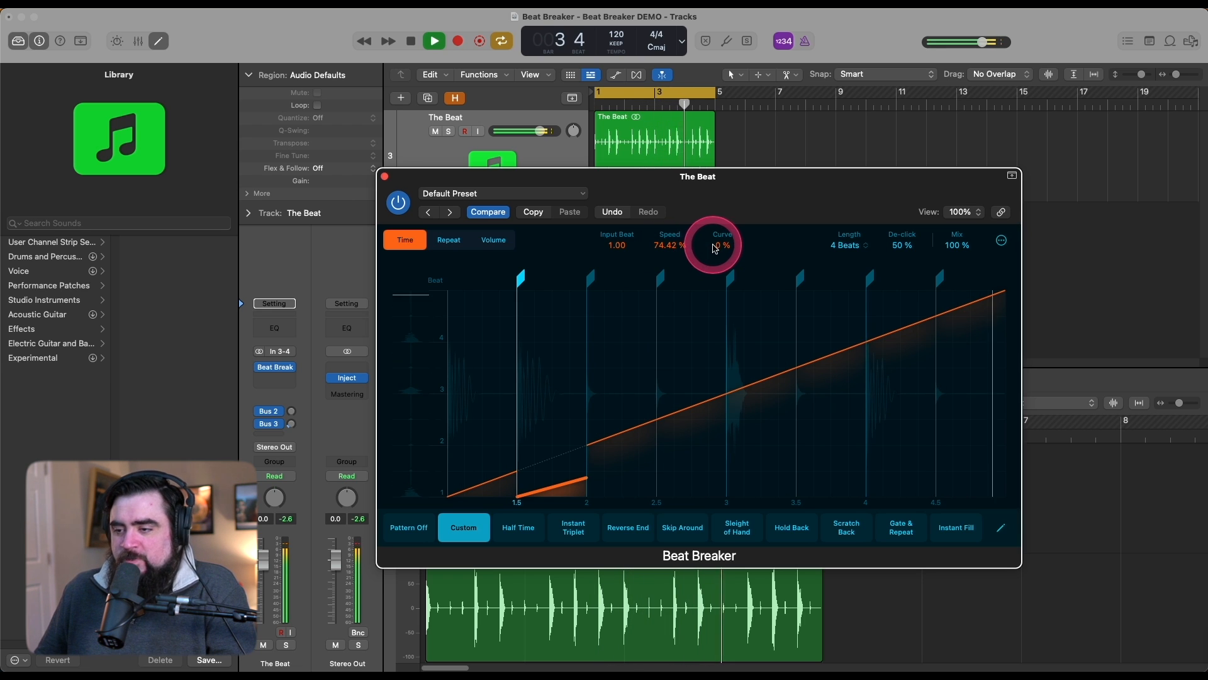
alt+click(667, 247)
Step: Try a strong positive curve on the beat 1.5 slice, reduce it to about 20%, and audition both settings
key(space)
drag(719, 225, 717, 202)
key(space)
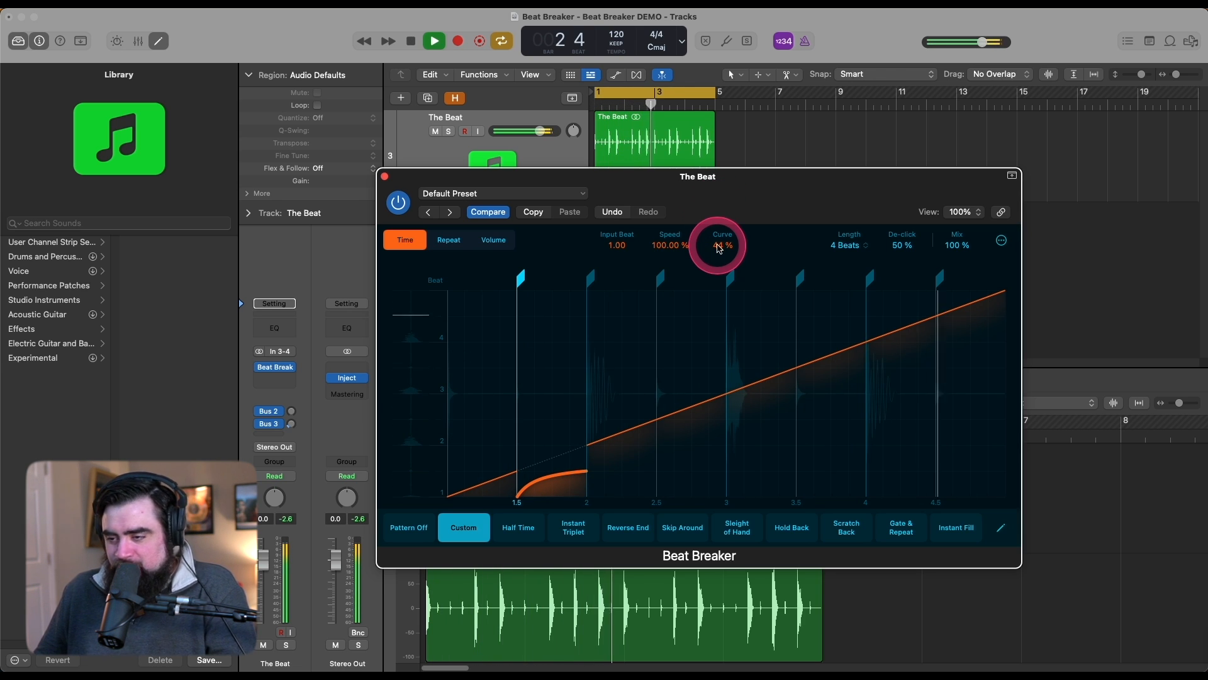
key(space)
drag(719, 249, 714, 271)
key(space)
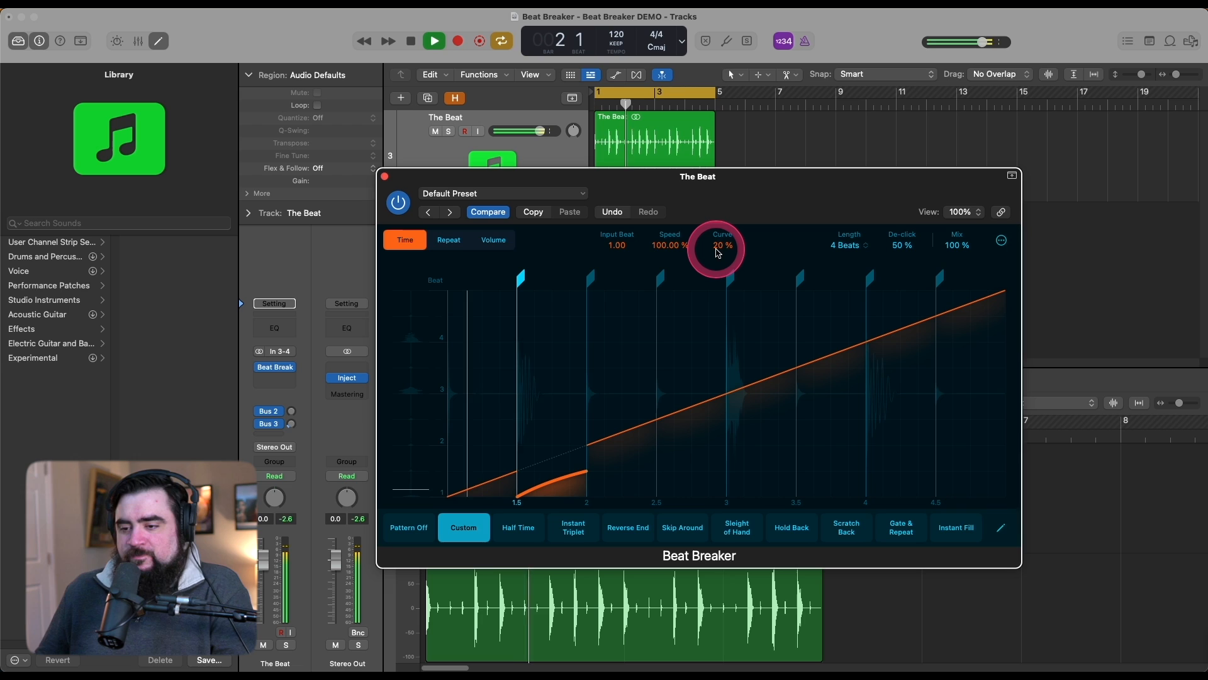
key(space)
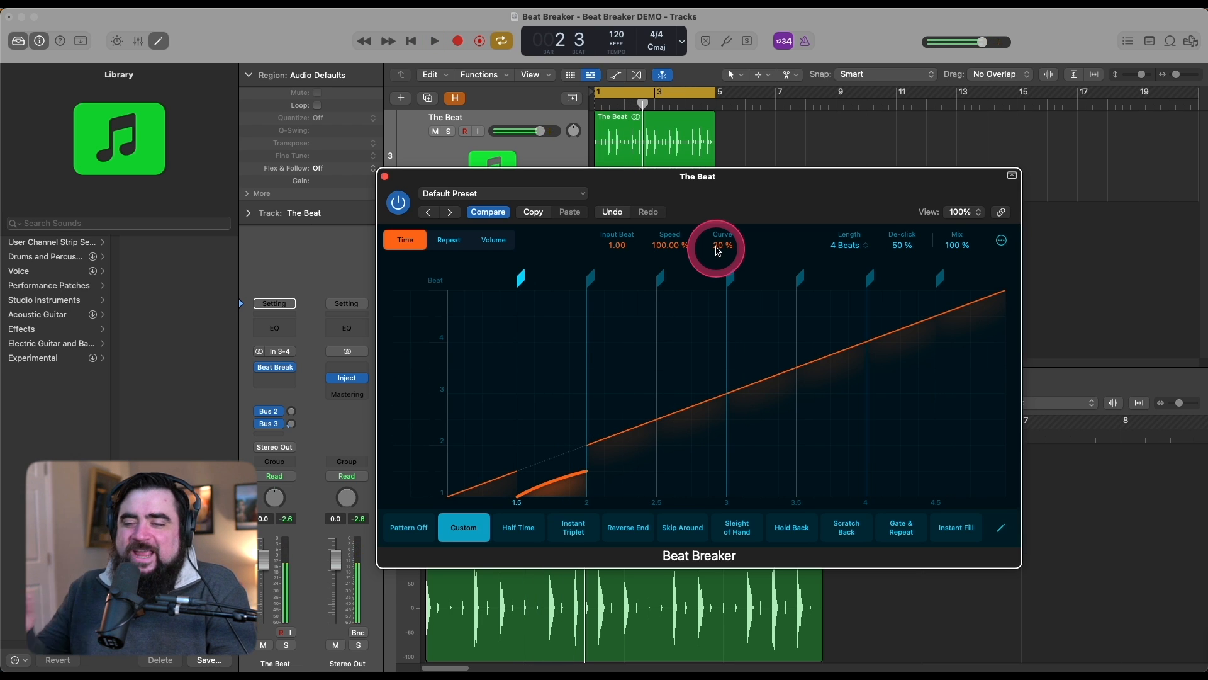
Step: Fine-tune the beat 1.5 slice's curve to 17% while starting and stopping playback to check it
key(space)
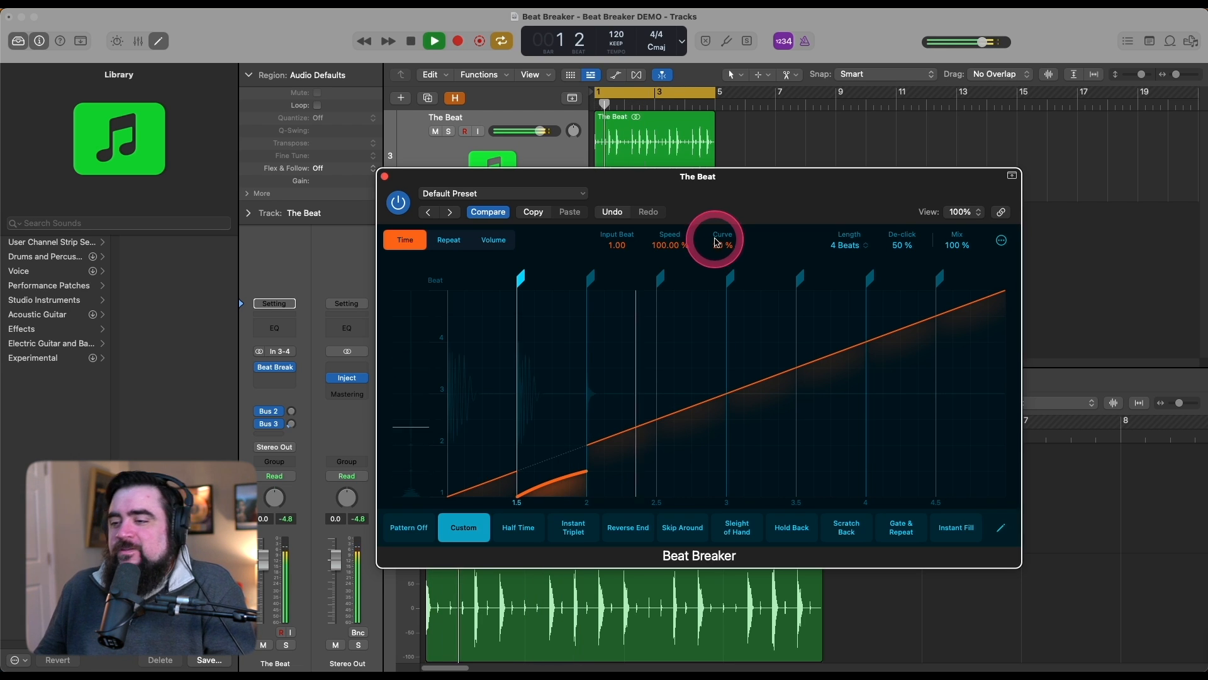
key(space)
key(space)
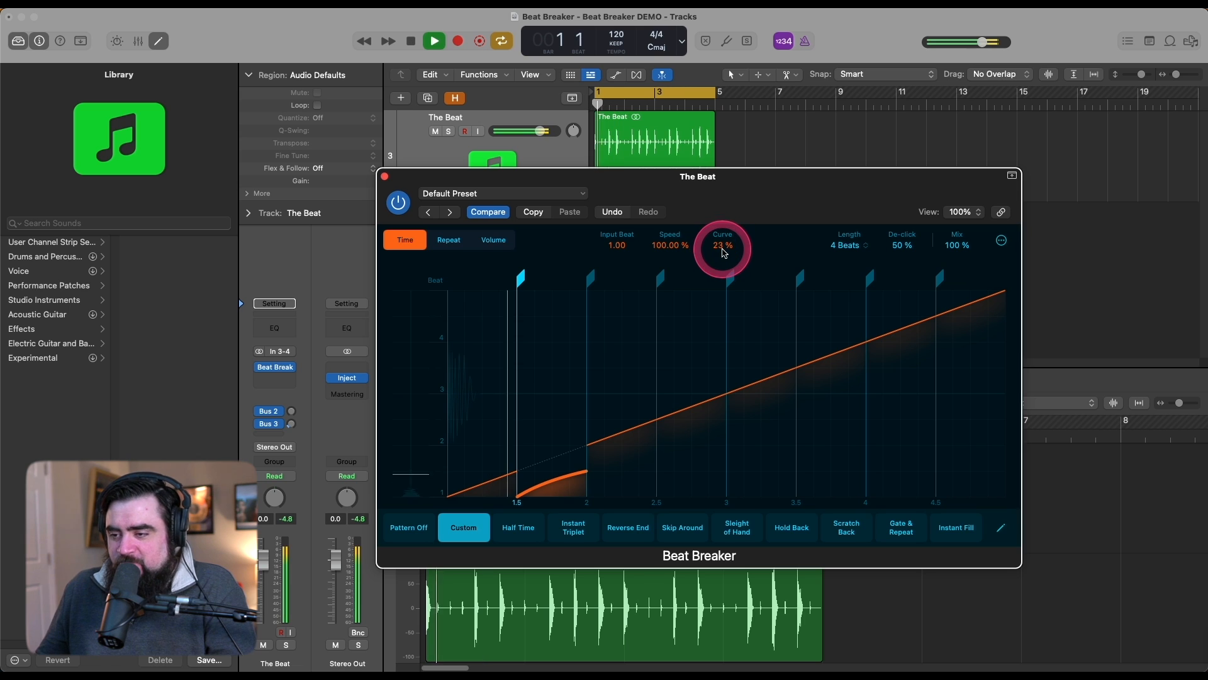
key(space)
drag(720, 248, 721, 251)
key(space)
key(space)
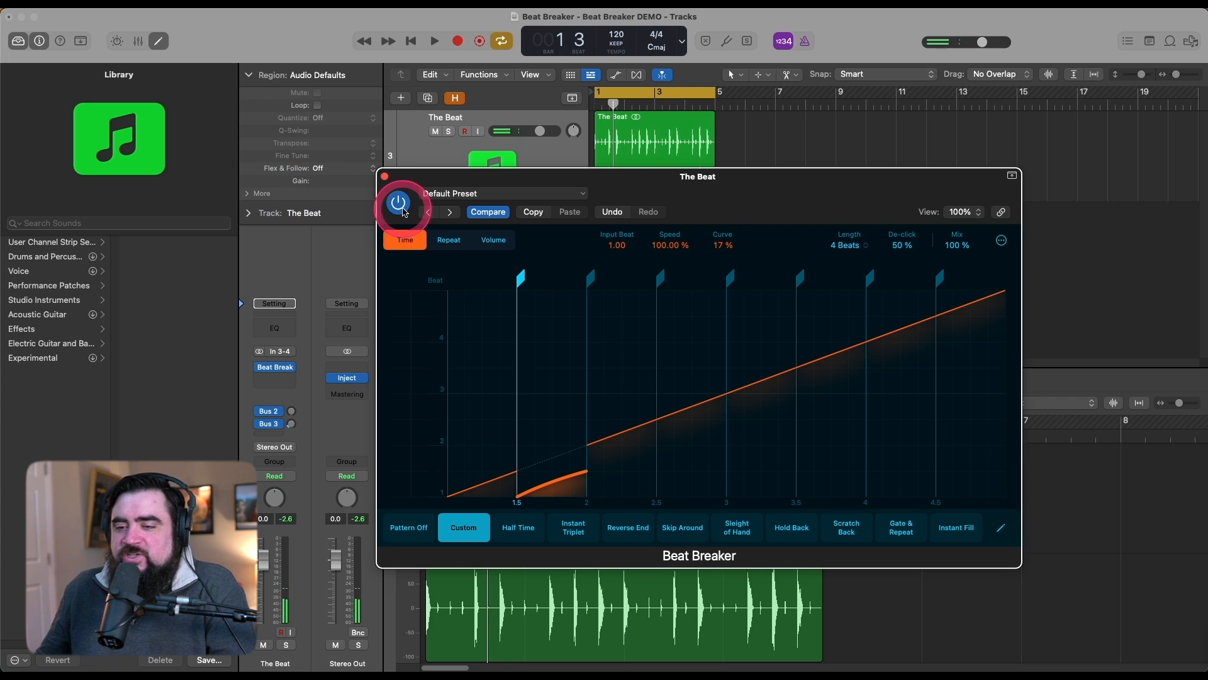
Step: Play the loop several times to hear the curved slice at beat 1.5
key(space)
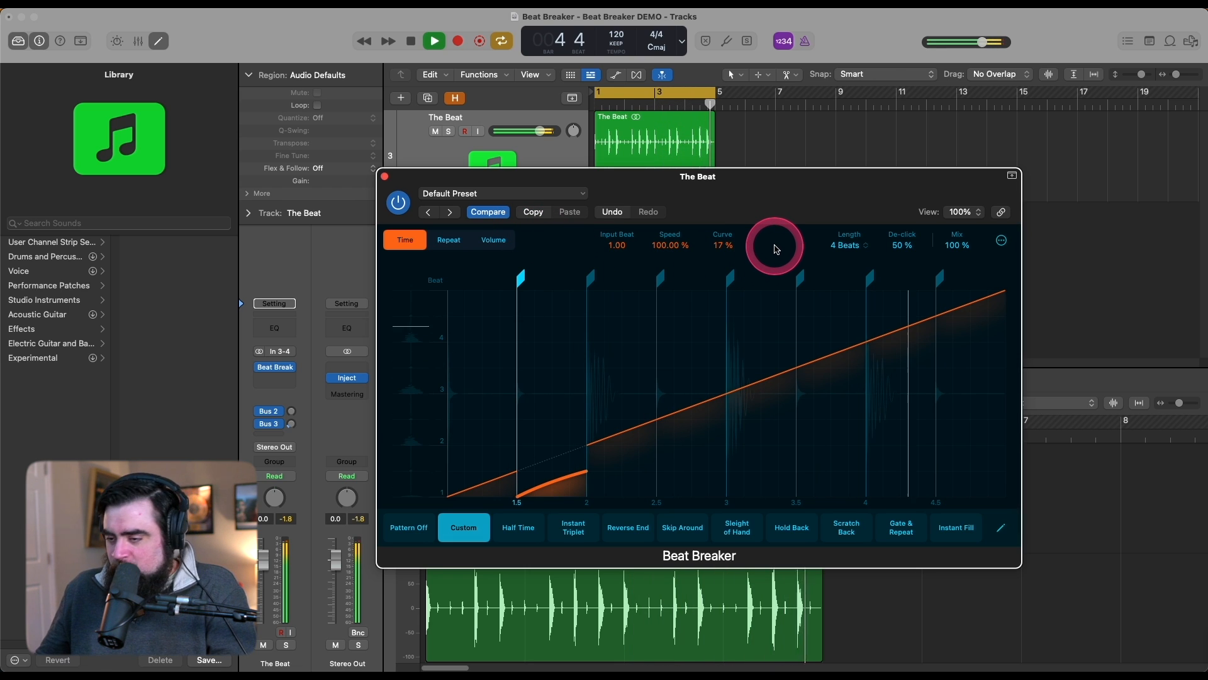
key(space)
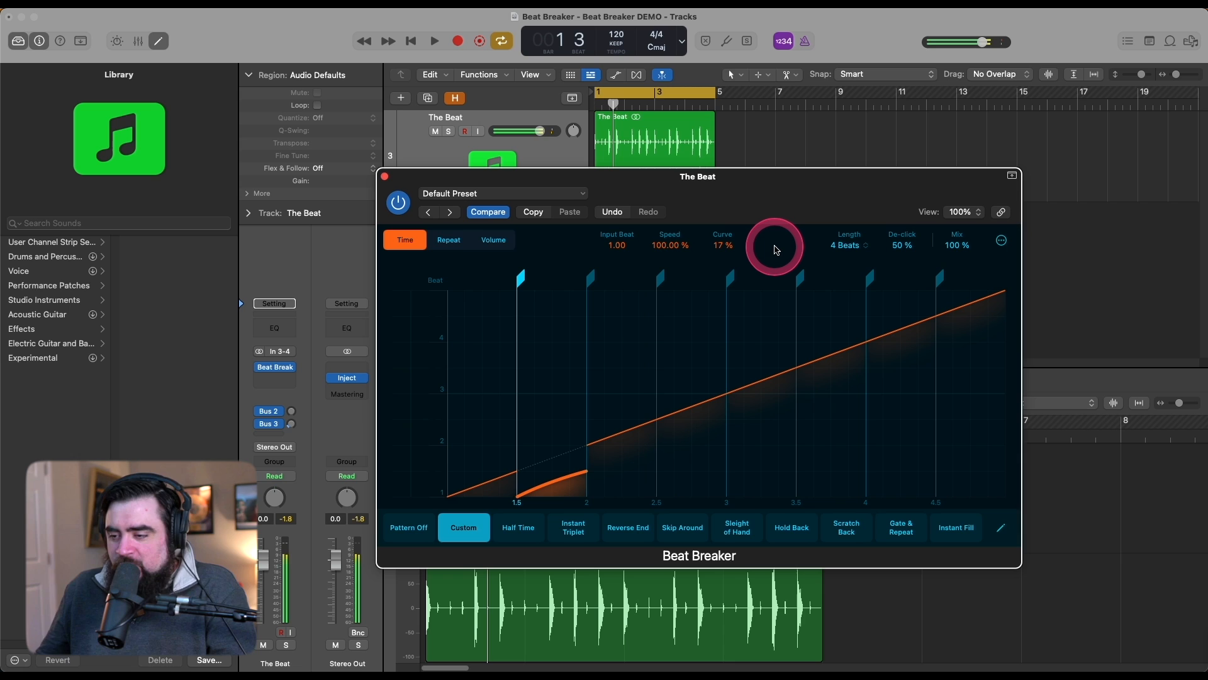
click(760, 219)
key(space)
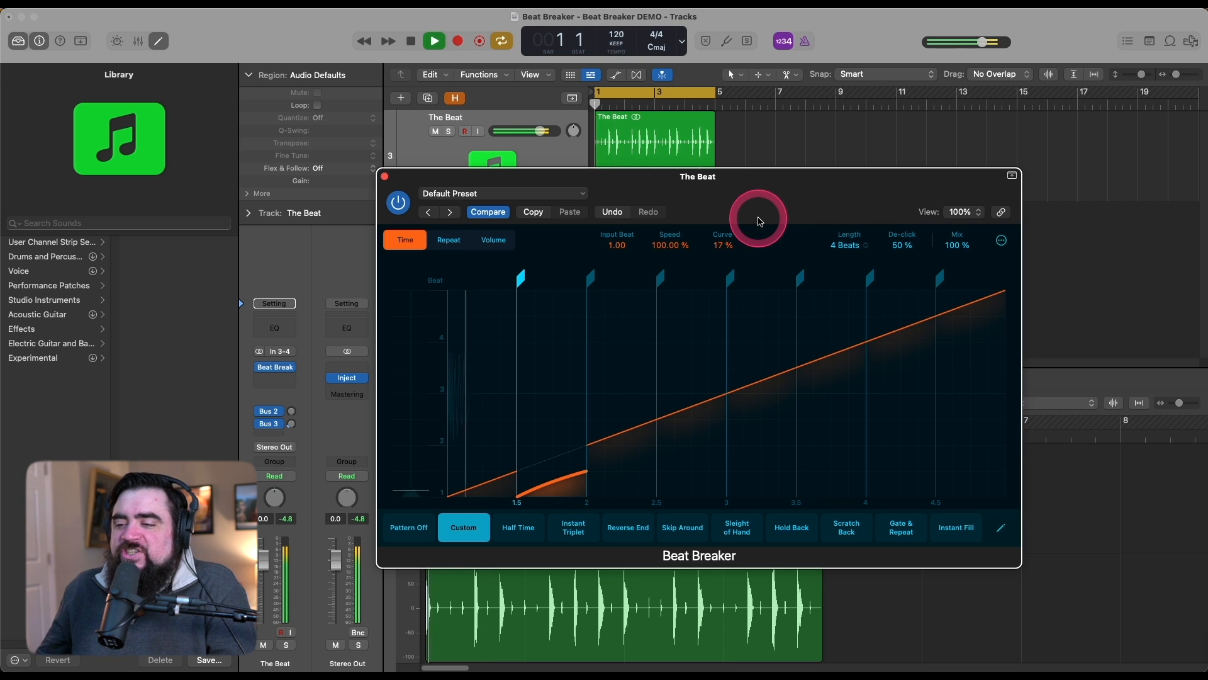
key(space)
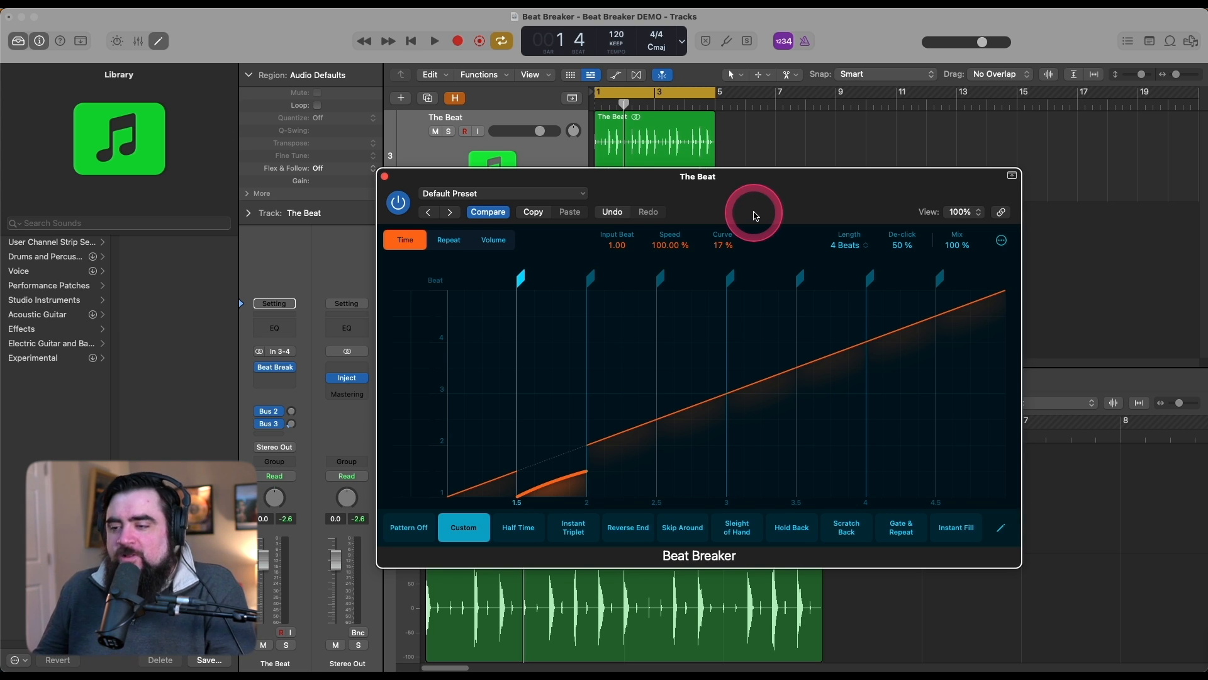
key(space)
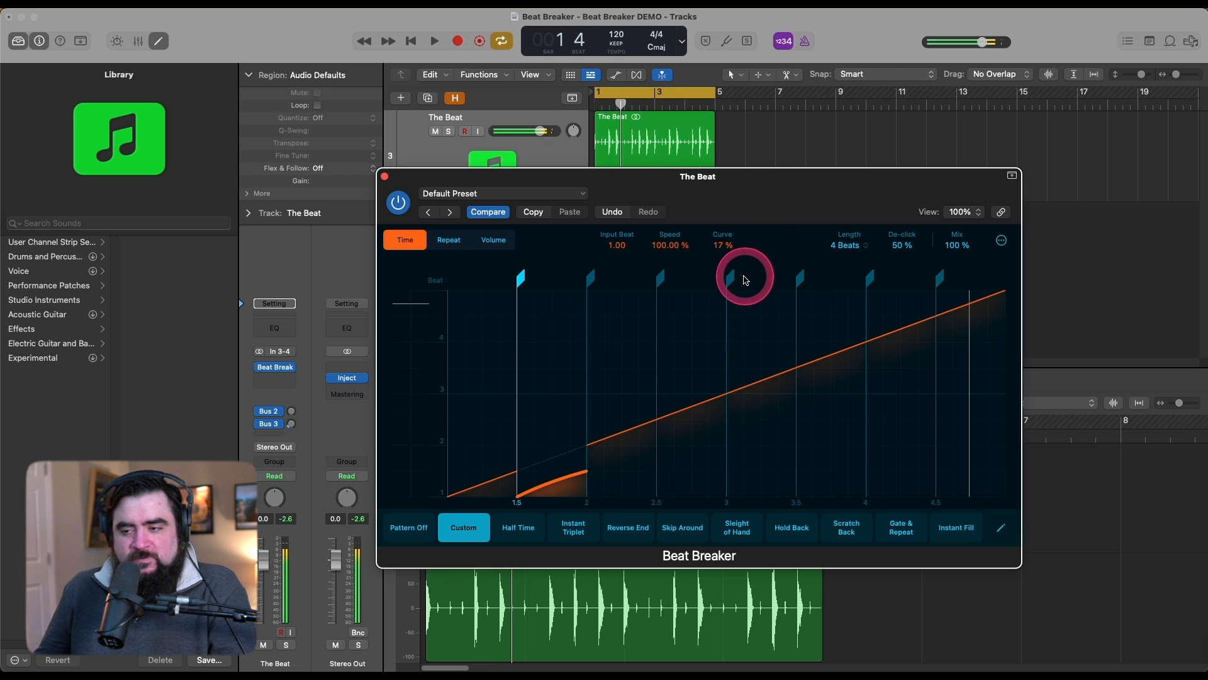
Step: Move the slice marker at beat 3 to output beat 3.19
click(732, 278)
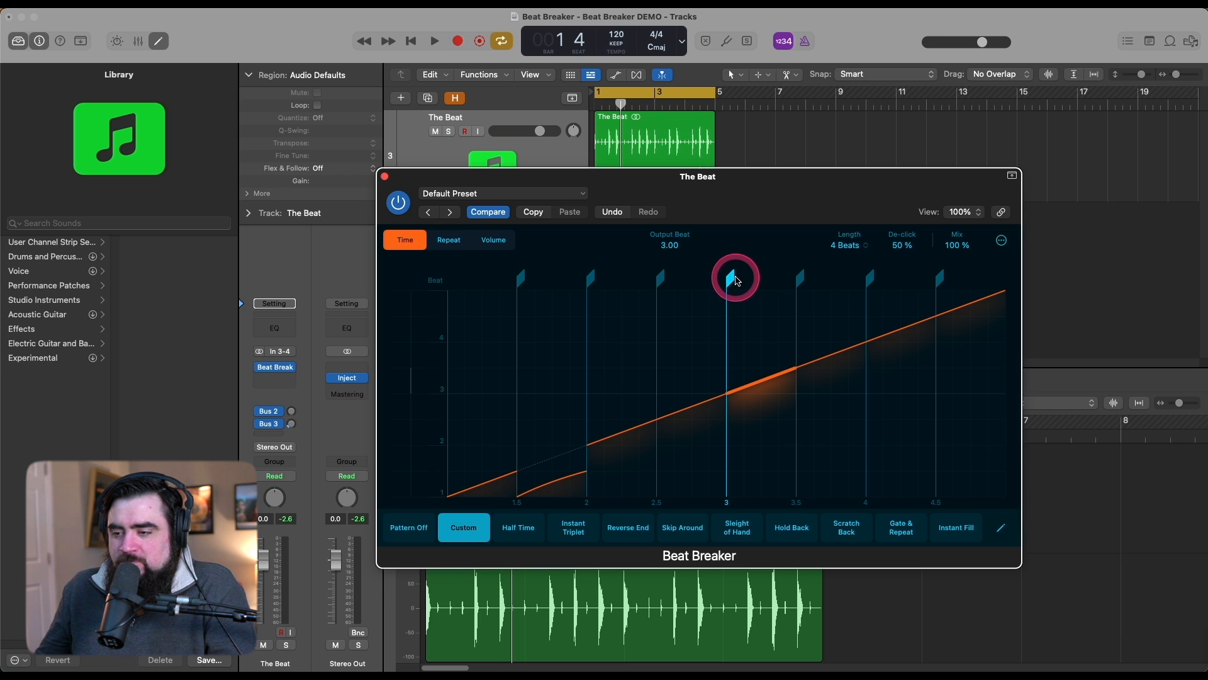
drag(676, 247, 678, 253)
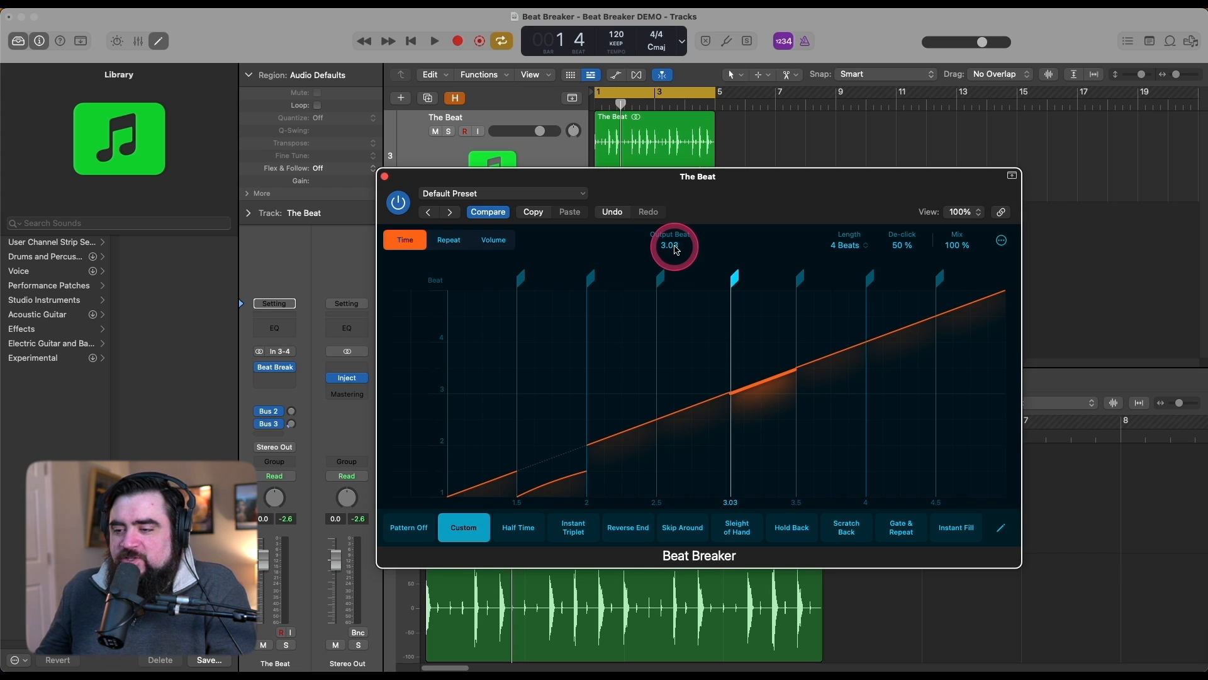
mouse_move(675, 251)
mouse_down()
mouse_move(679, 266)
mouse_move(675, 257)
mouse_up()
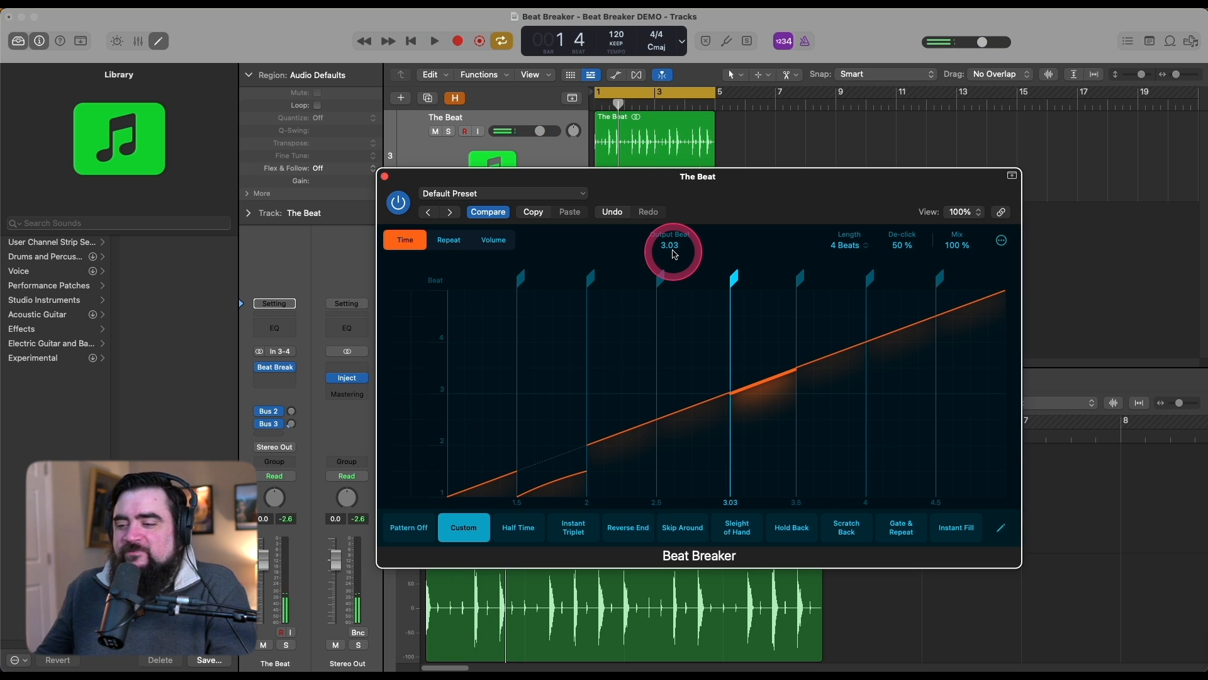
drag(675, 249, 676, 239)
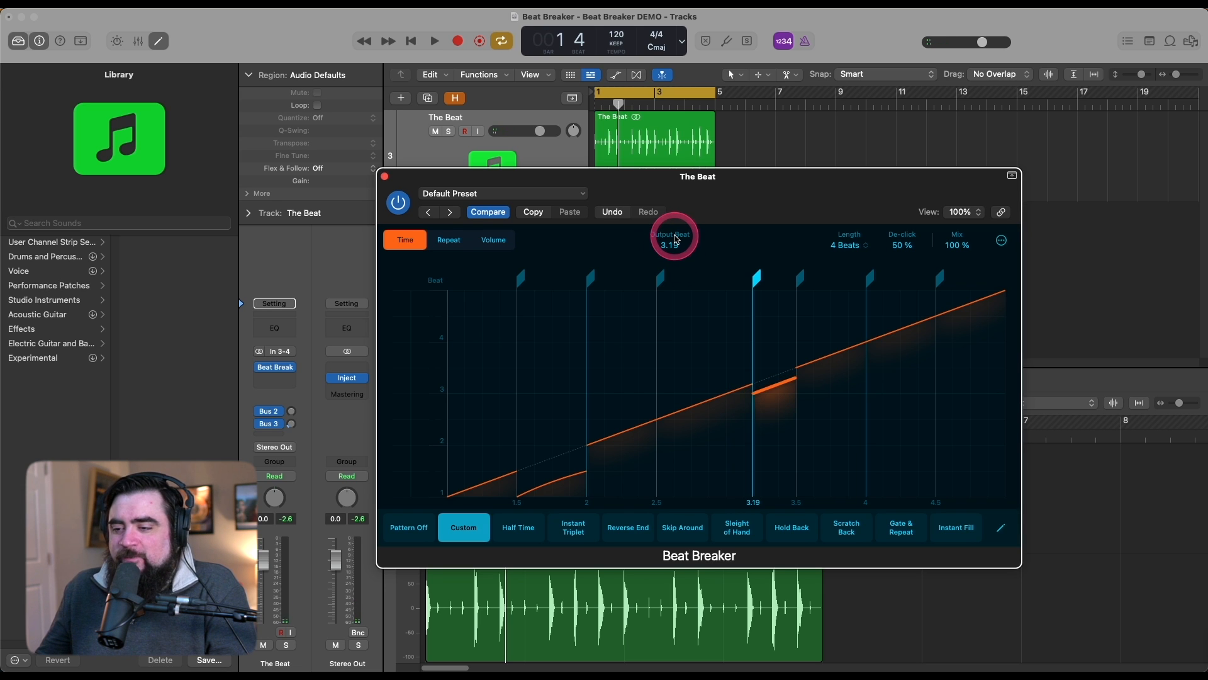
Step: Try the beat 3 slice marker at output beats 3.14, 3.02 and 3.06, auditioning the loop between adjustments
key(space)
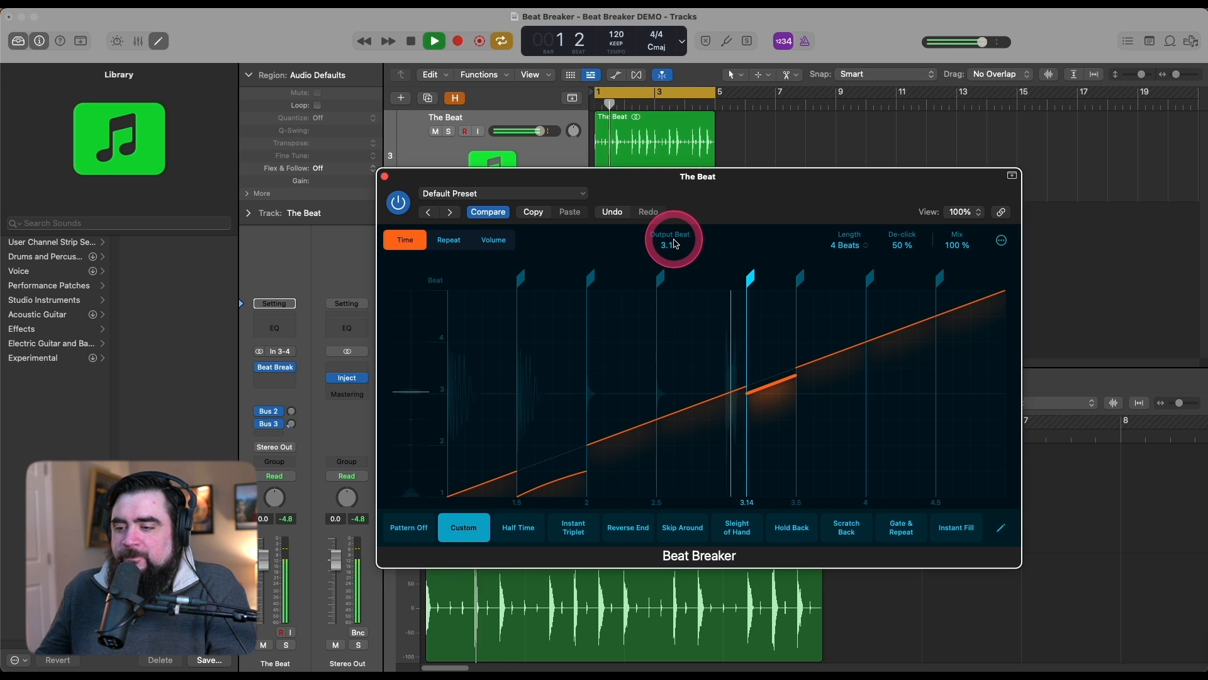
key(space)
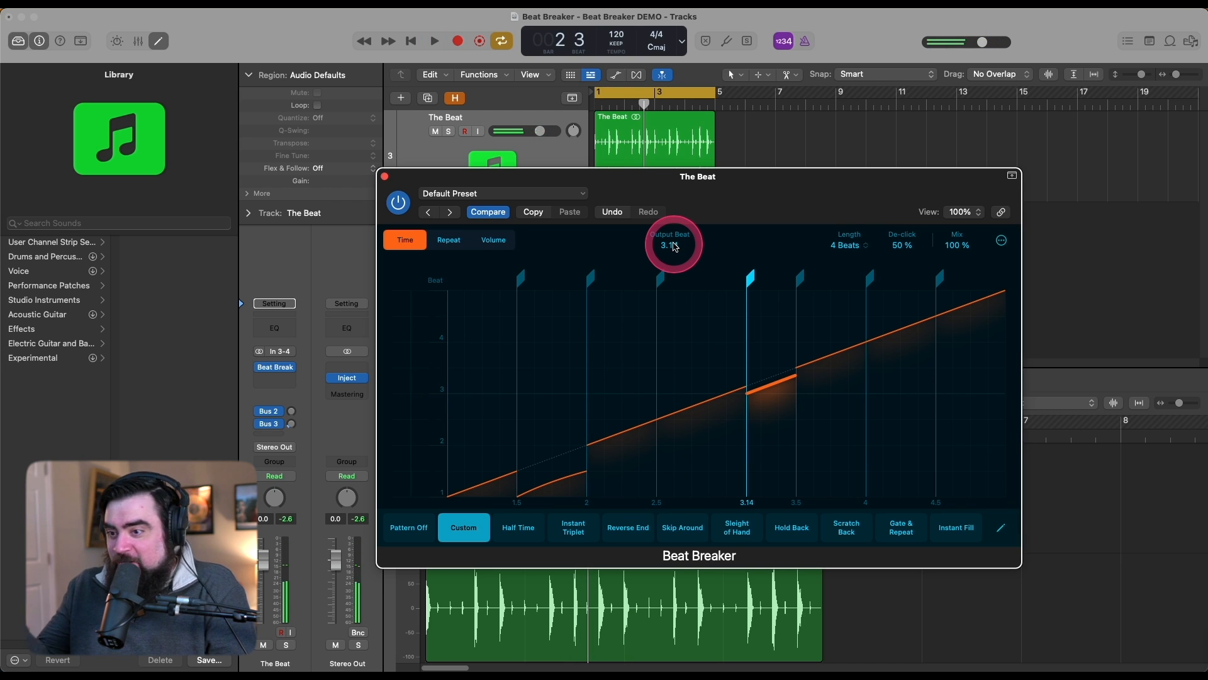
drag(675, 247, 676, 255)
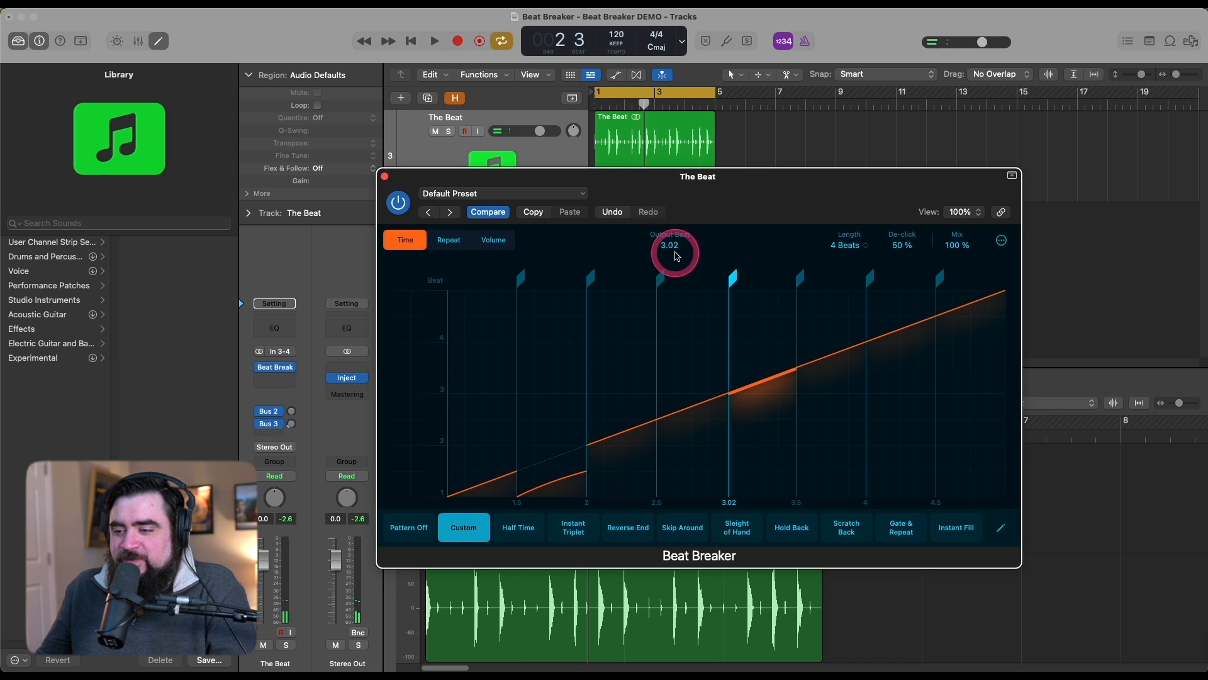
drag(676, 249, 671, 240)
key(space)
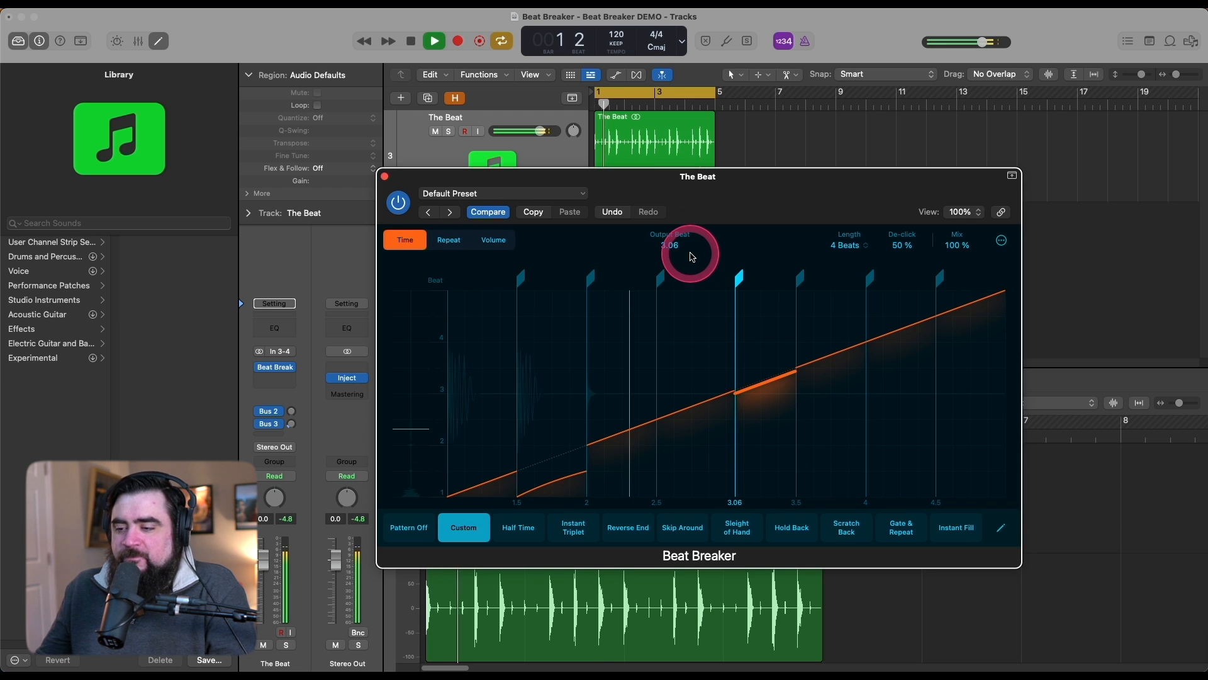
key(space)
Step: Fine-tune the beat 3 slice marker to output beat 3.04, playing the loop to check its timing
drag(677, 251, 676, 254)
key(space)
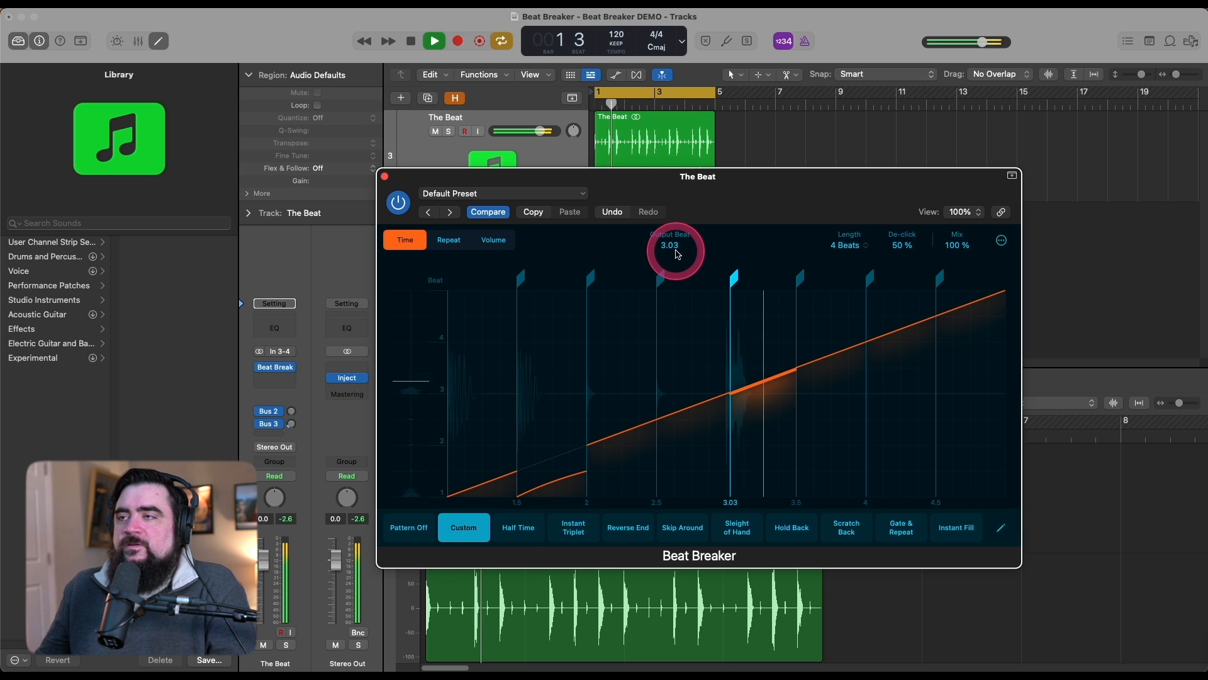
key(space)
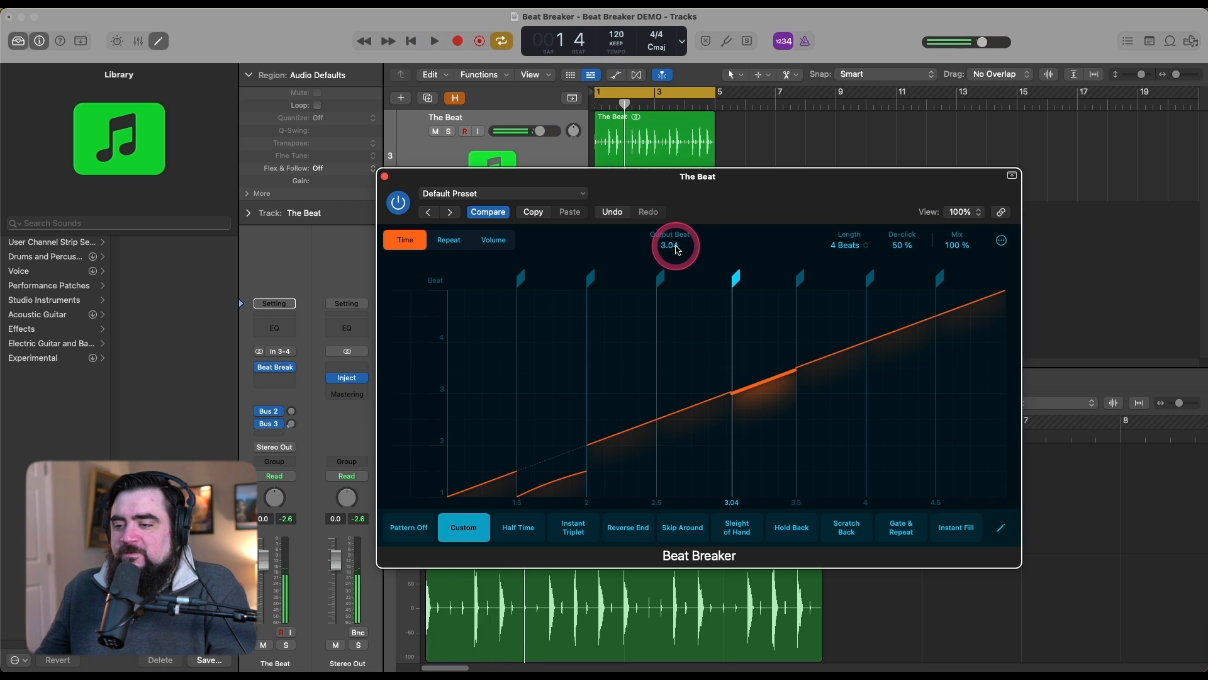
key(space)
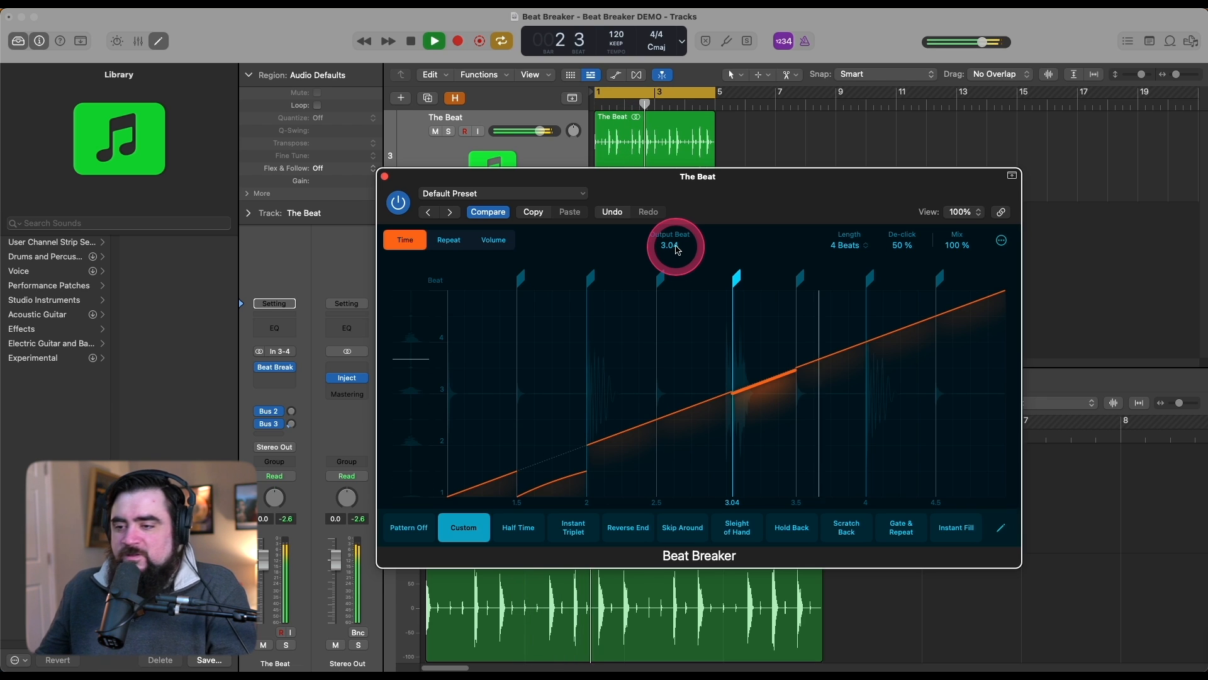
key(space)
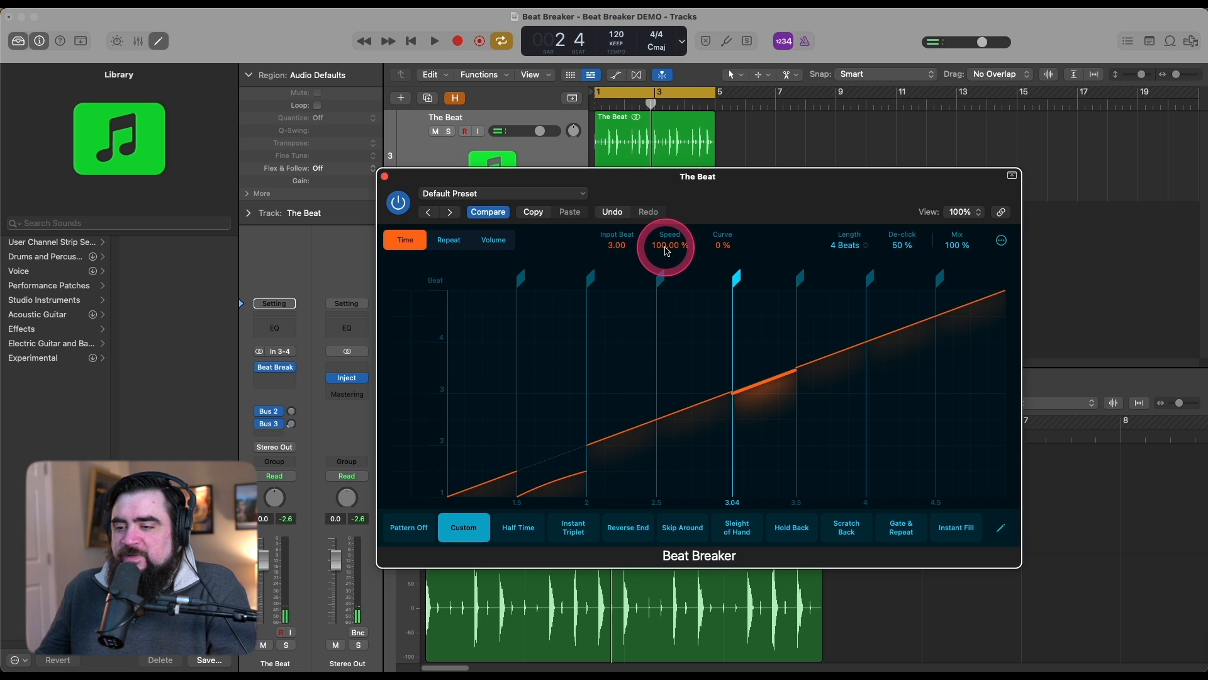
Step: Try the beat 3.04 slice at 70.58% speed and at about 87%, auditioning each setting
key(space)
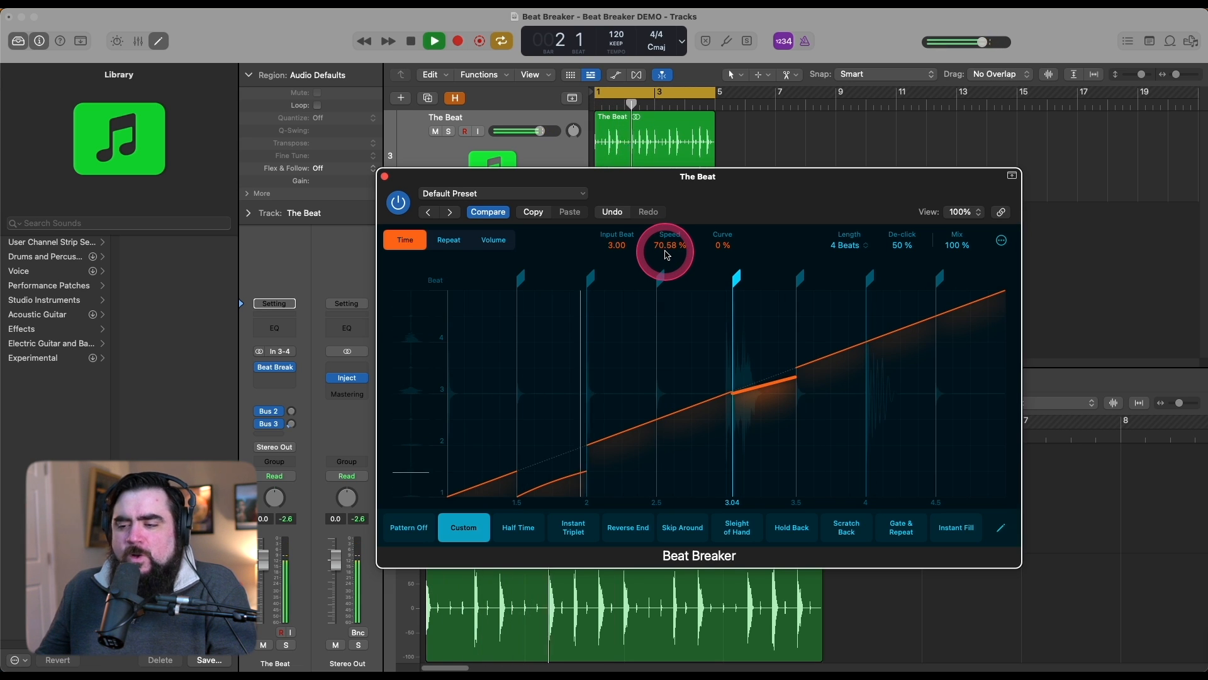
key(space)
drag(667, 254, 671, 249)
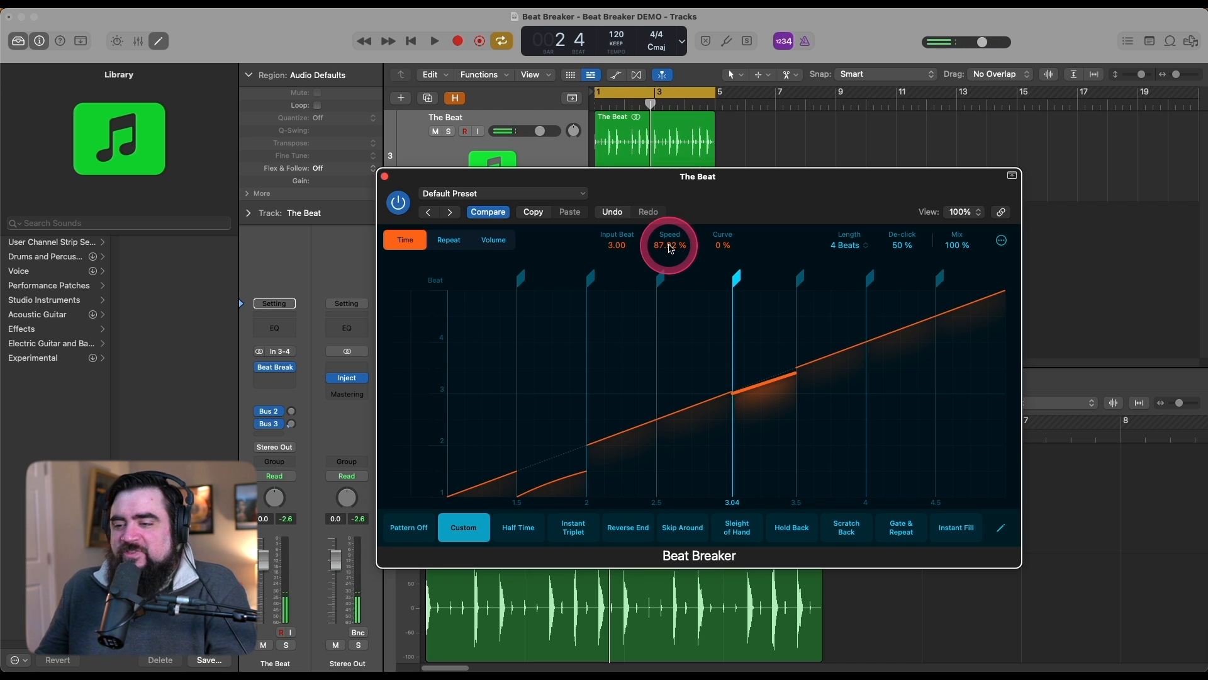
key(space)
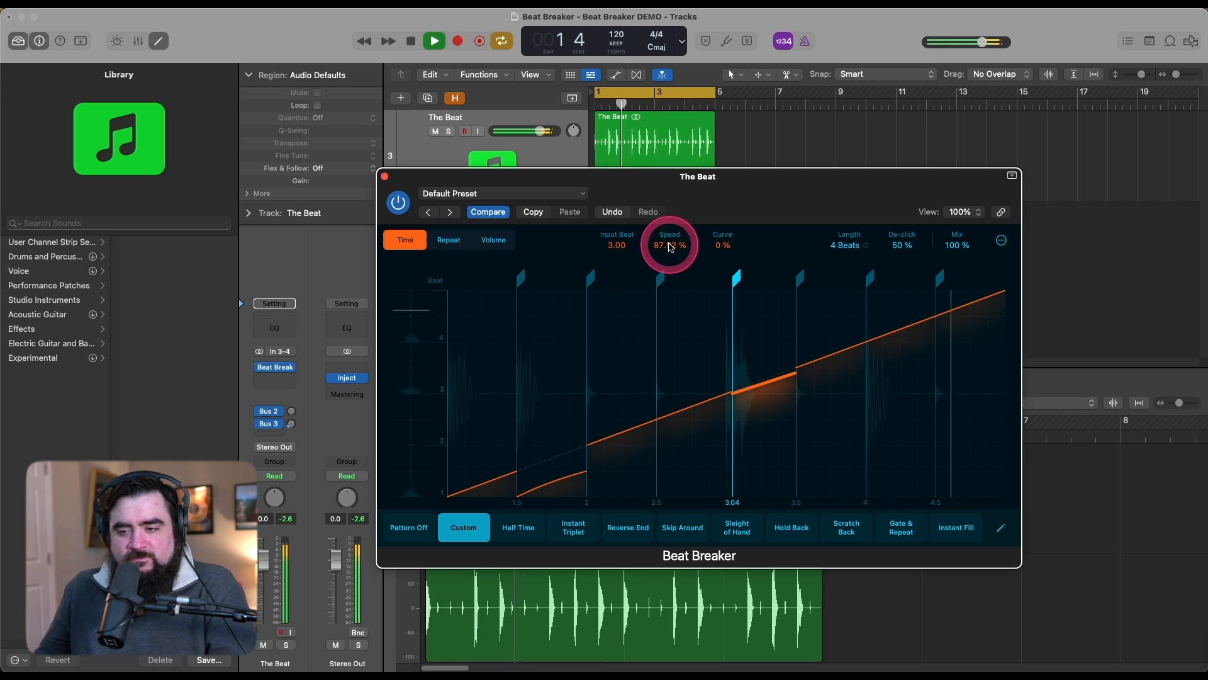
key(space)
Step: Adjust the beat 3.04 slice's speed to 77.42% while the loop plays, and stop playback
key(space)
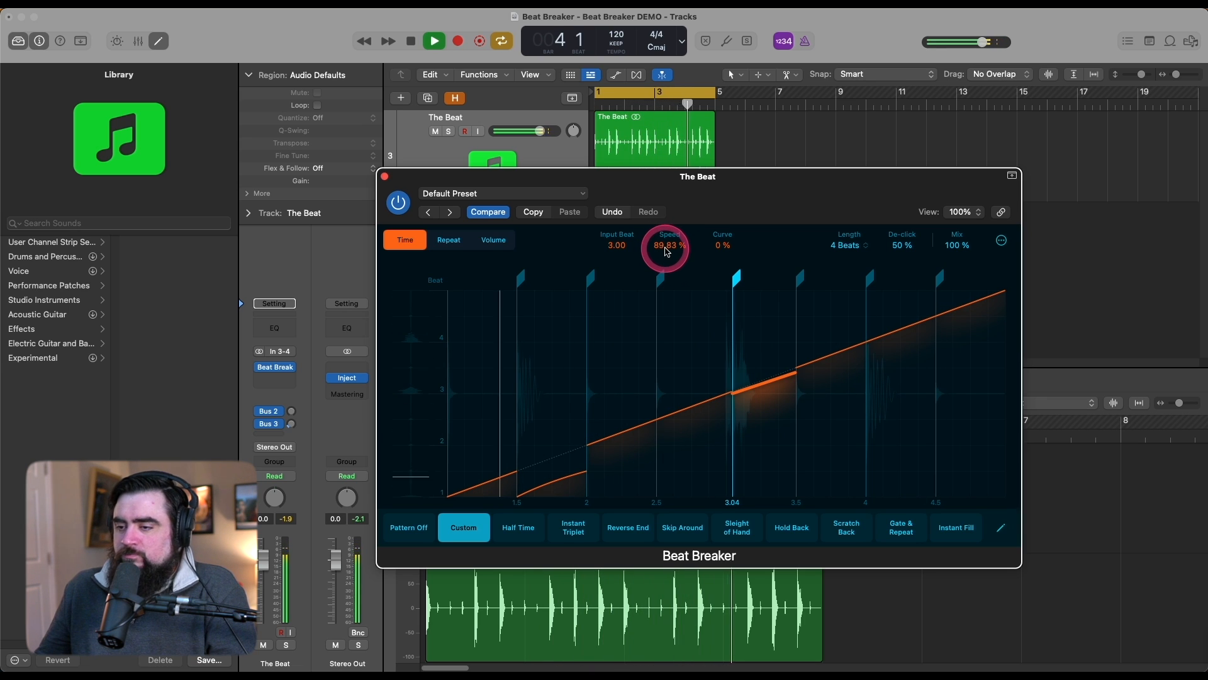
scroll(667, 250, down, 5)
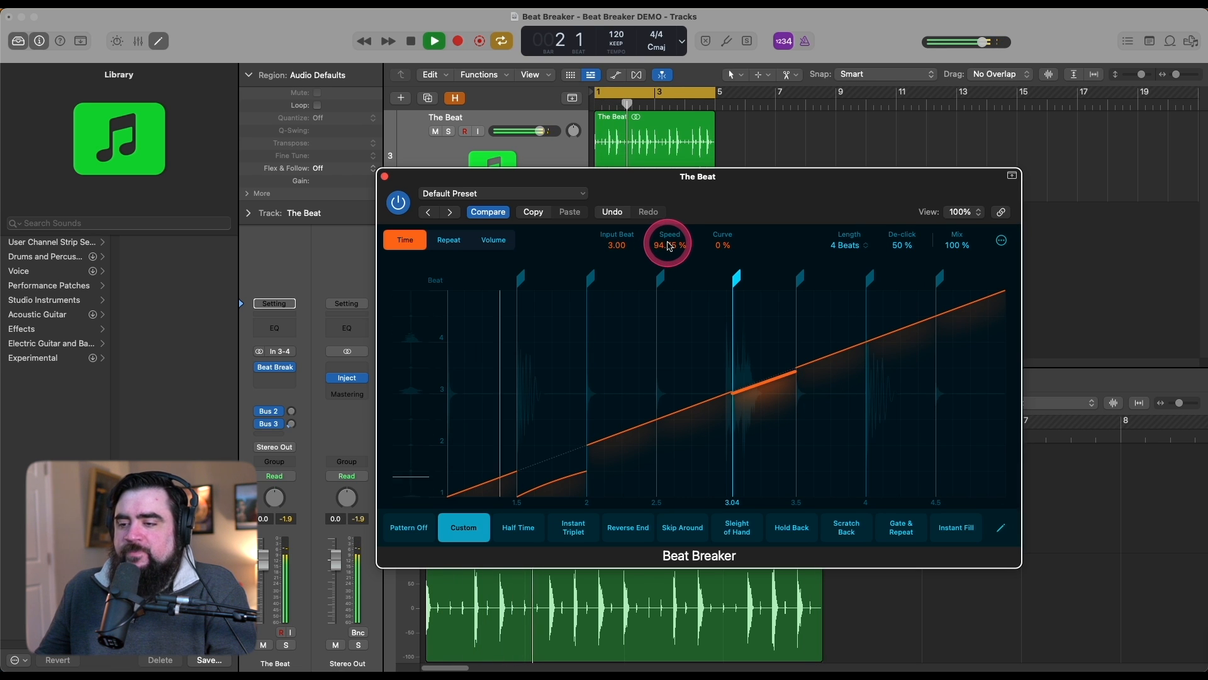
scroll(671, 252, up, 2)
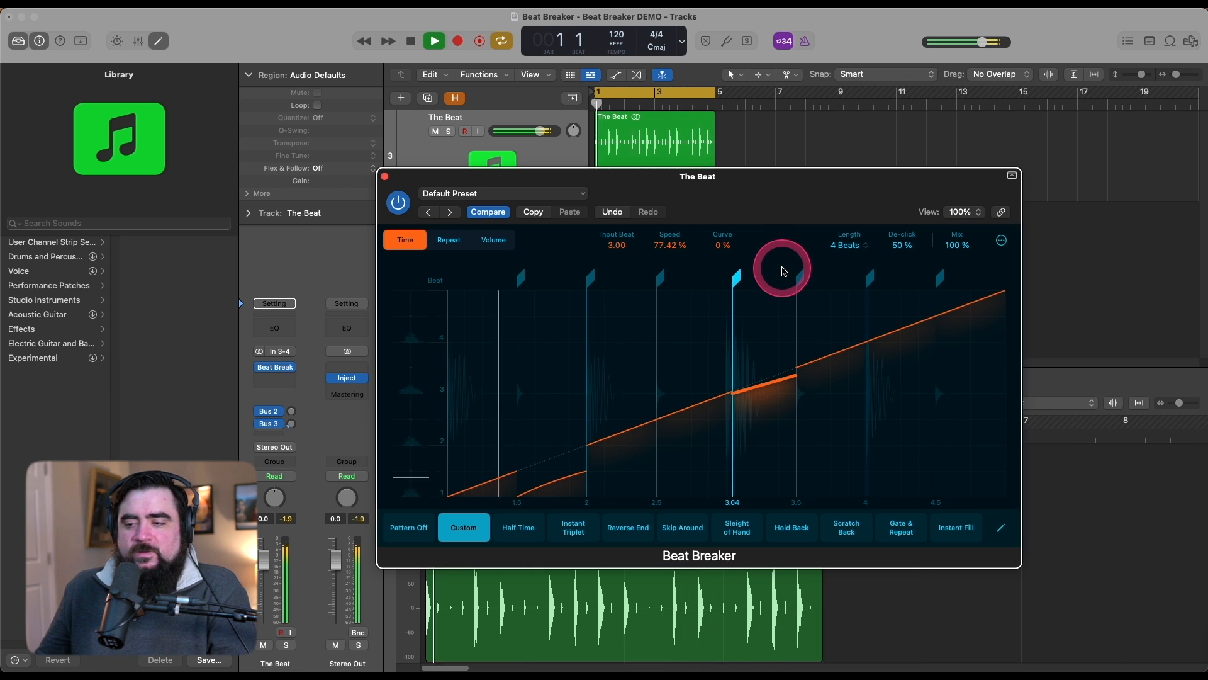
key(space)
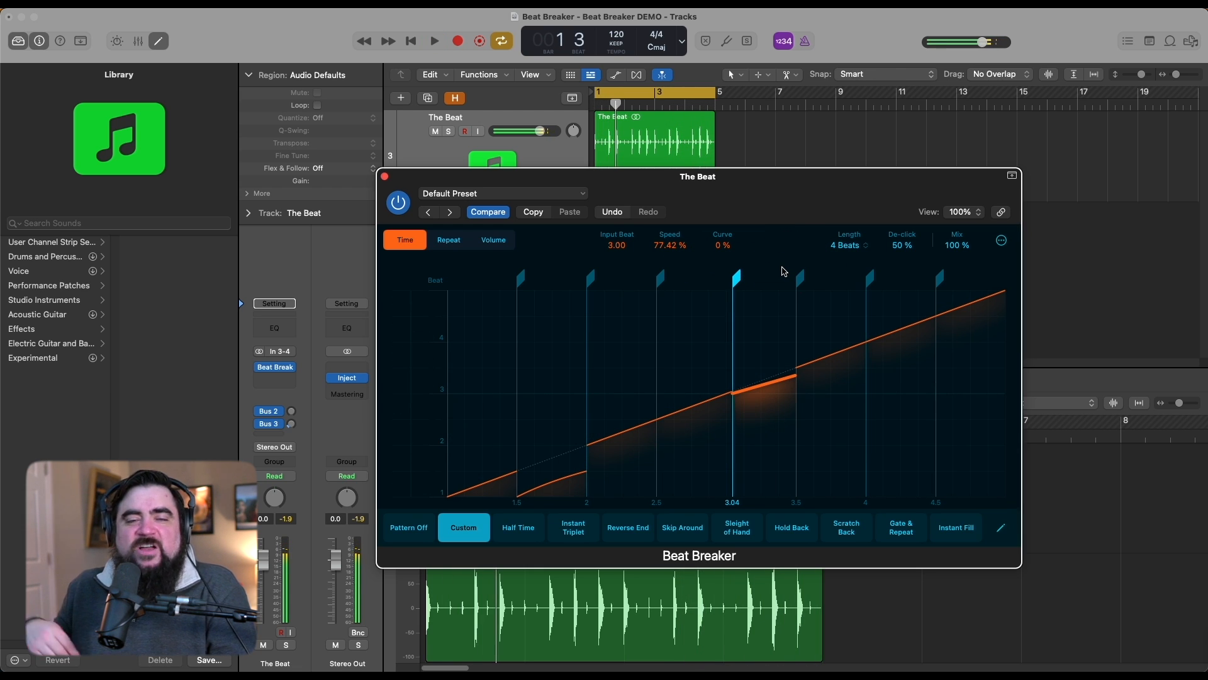
Step: Select the curved slice at beat 1.5 and play the loop to hear the combined time edits
click(550, 484)
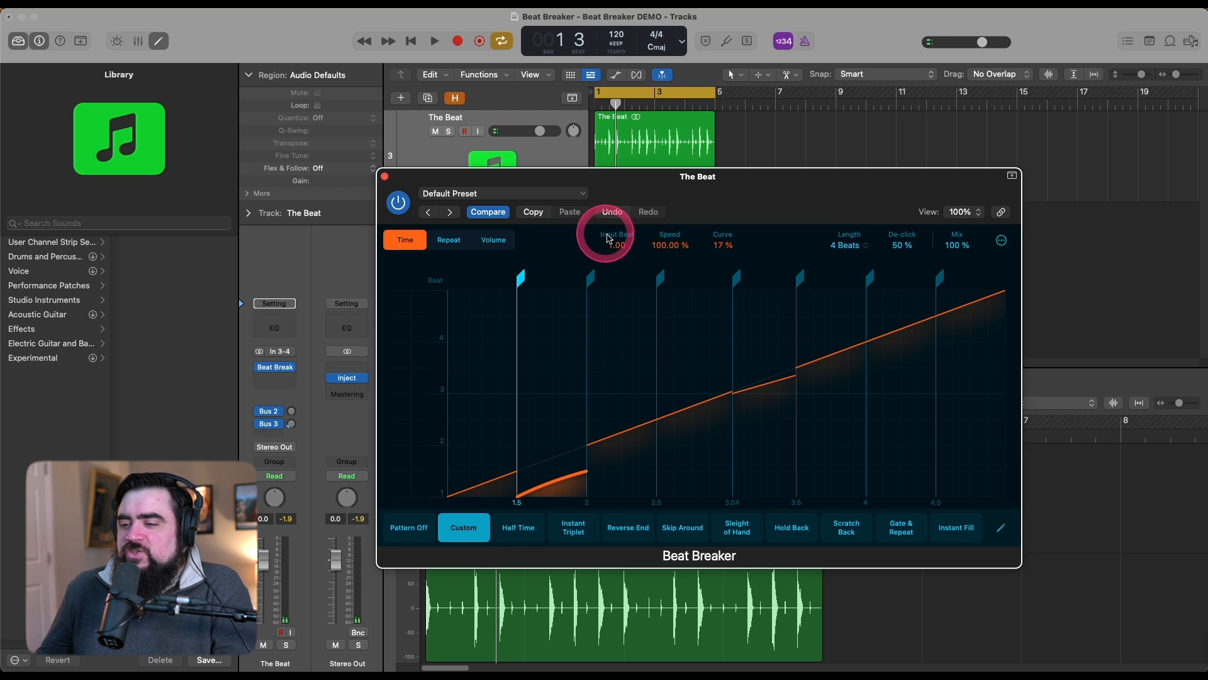
key(space)
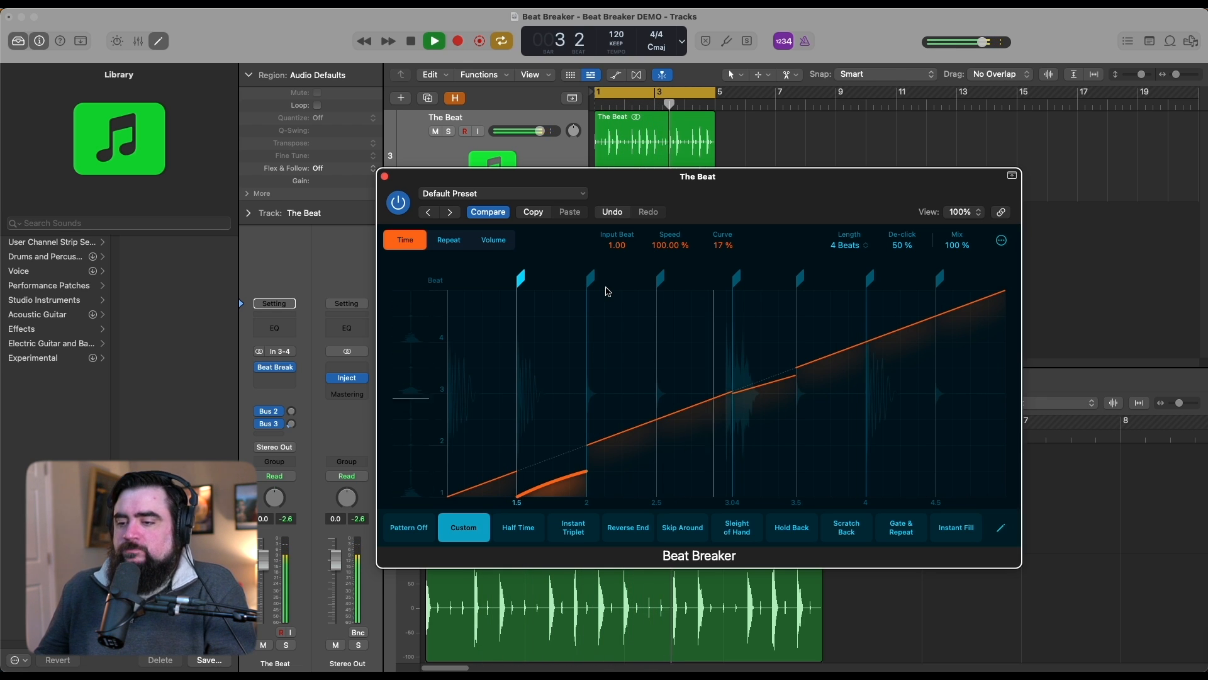
key(space)
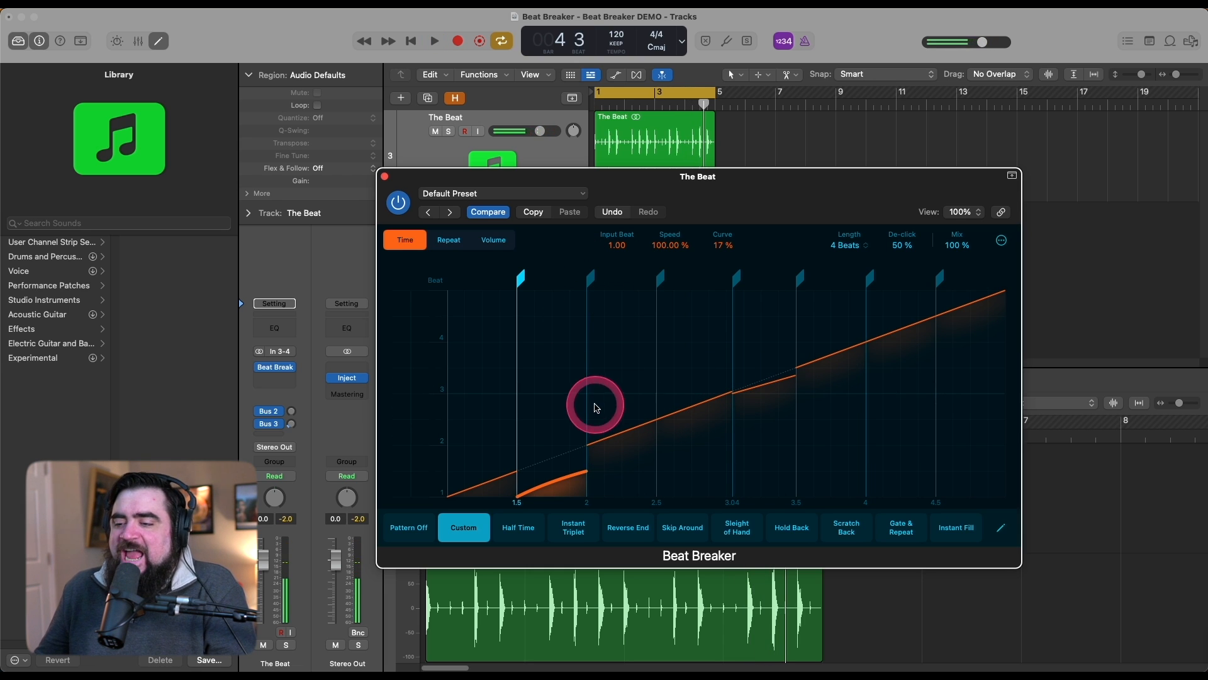
Step: In Volume mode, lower the beat 2 slice to -2.3 dB, audition it, and reduce it further to -3.0 dB
click(492, 241)
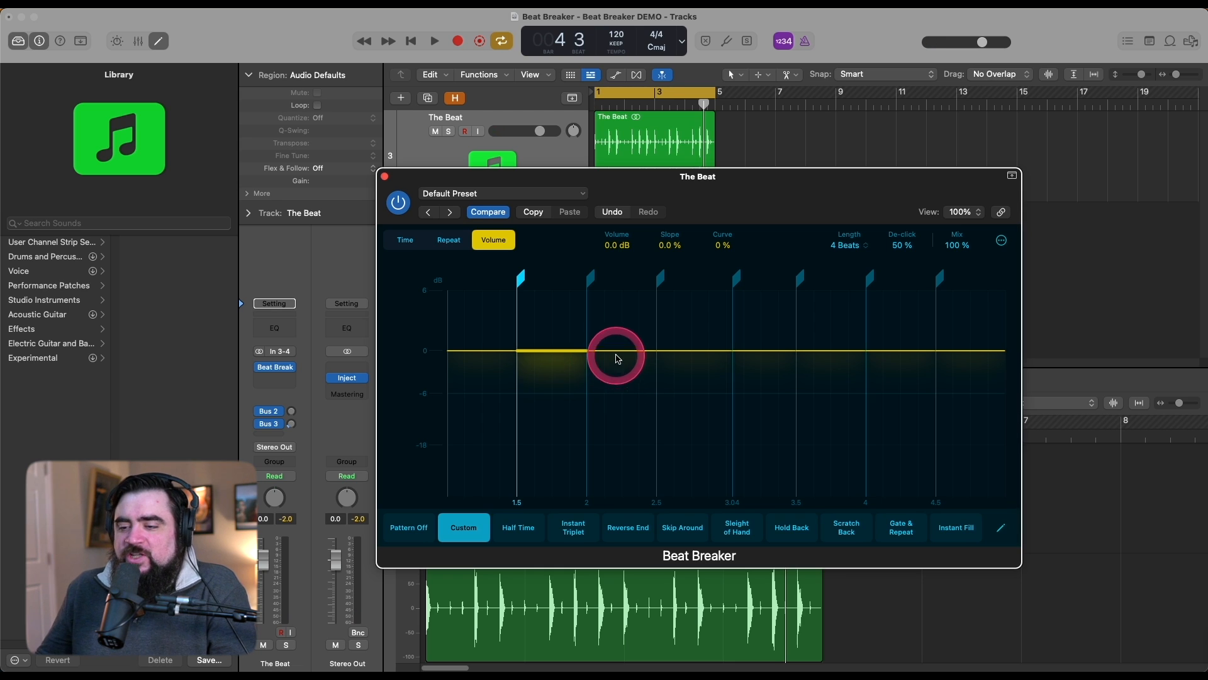
click(616, 355)
drag(616, 359, 616, 371)
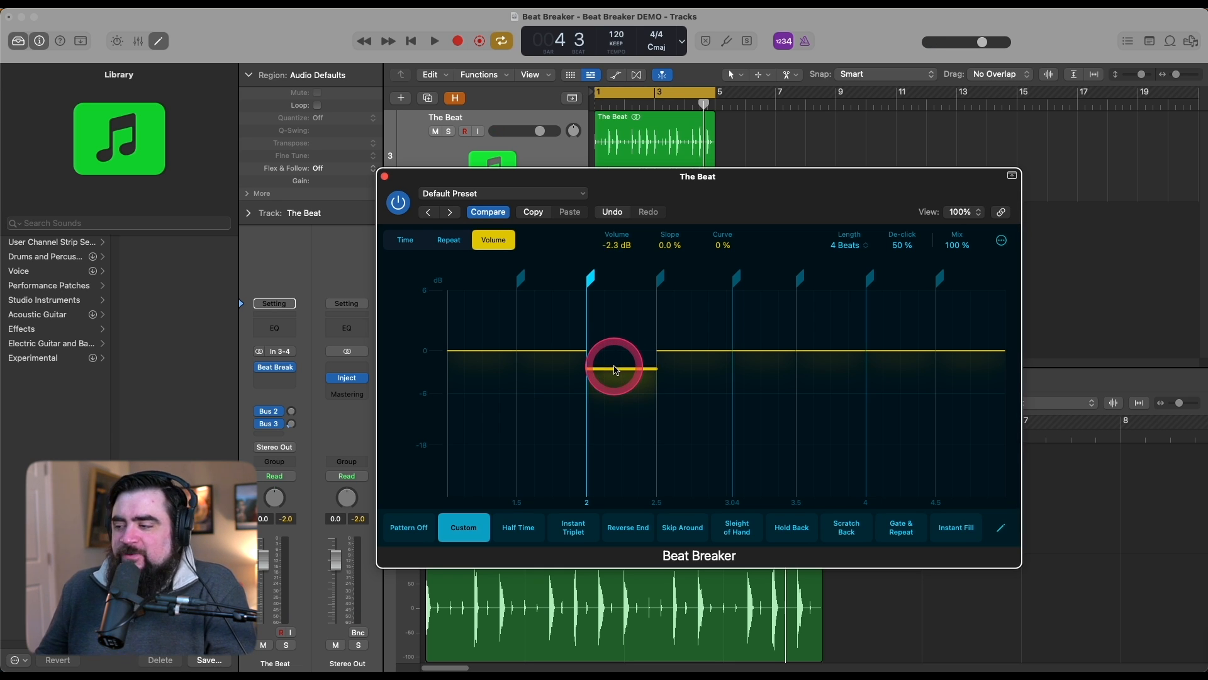
key(space)
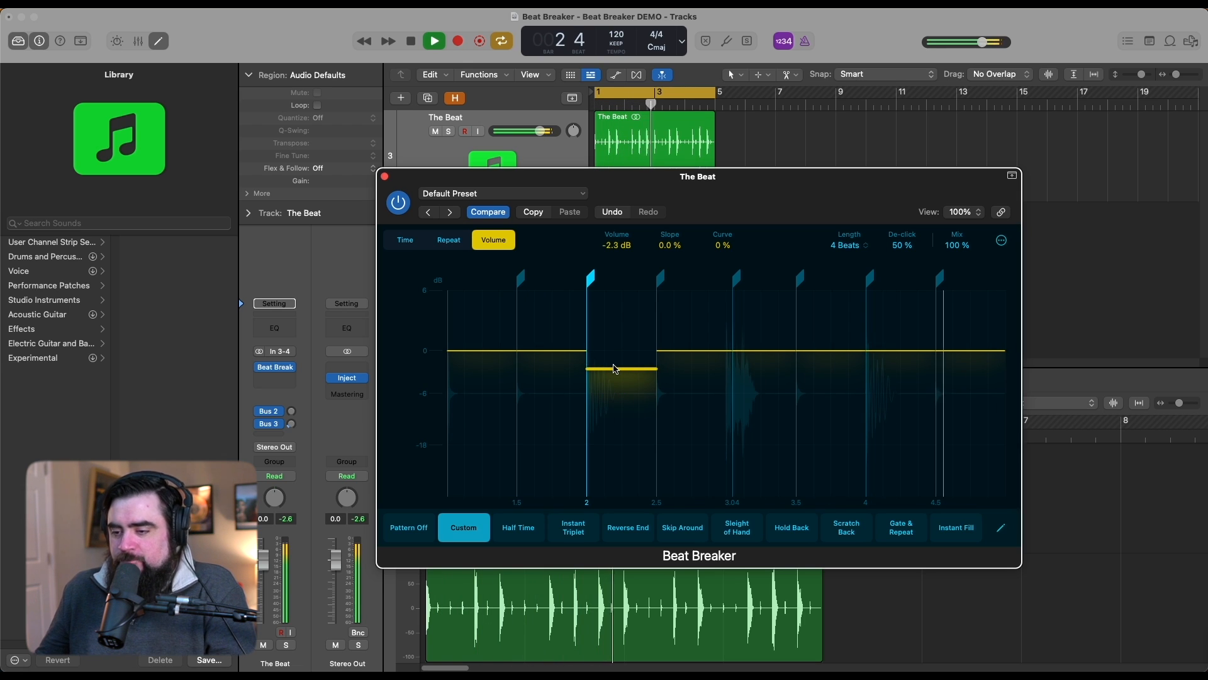
click(614, 368)
key(space)
drag(615, 368, 612, 374)
Step: Lower the beat 2.5 slice's volume to -1.2 dB and audition the loop
drag(677, 351, 680, 359)
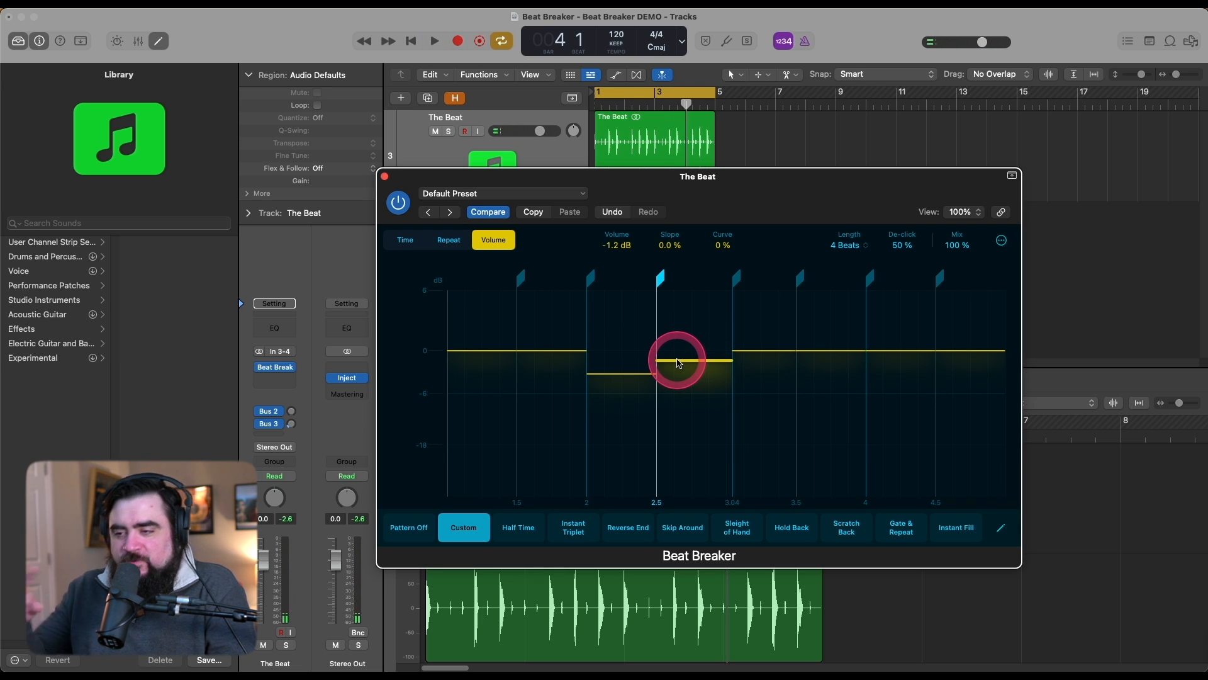
key(space)
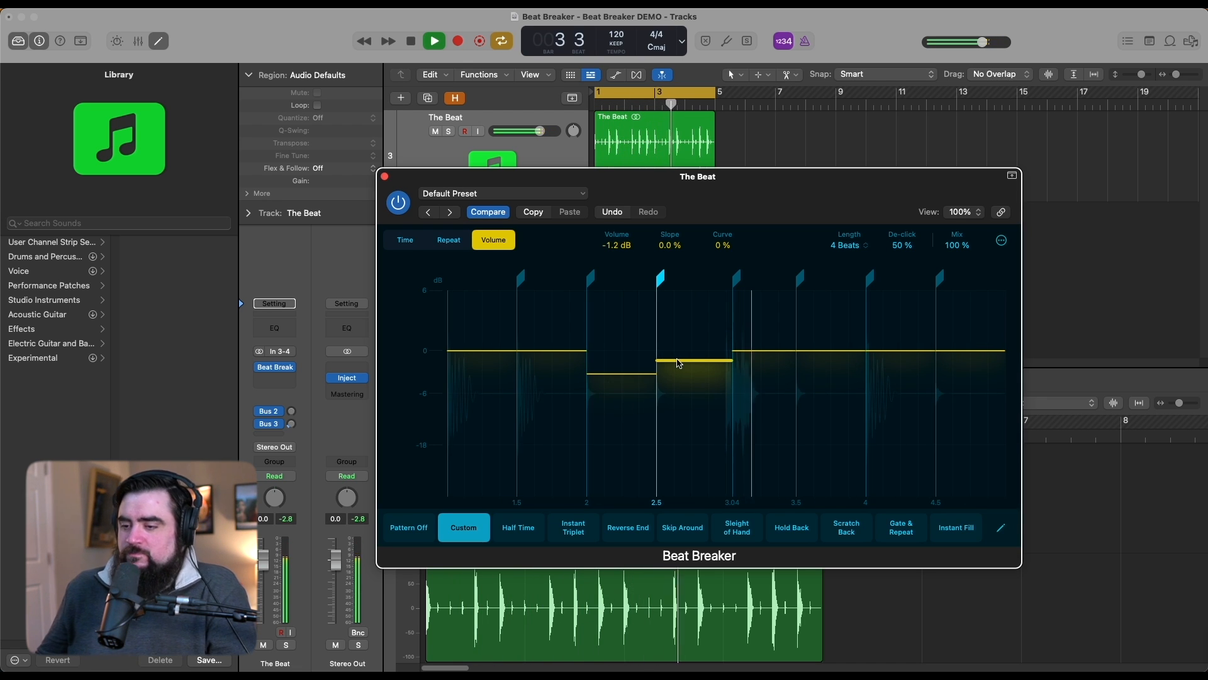
click(675, 362)
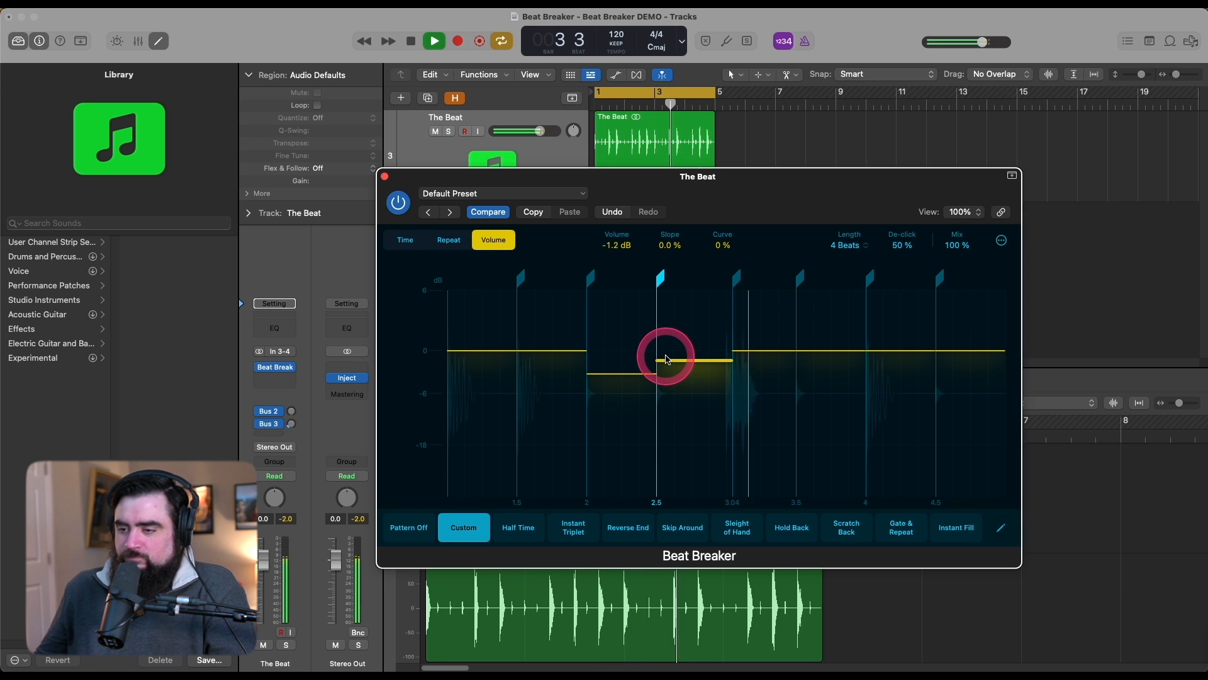
key(space)
Step: Give the beat 2 slice a volume slope of 40.5% and audition the fade-in
click(617, 378)
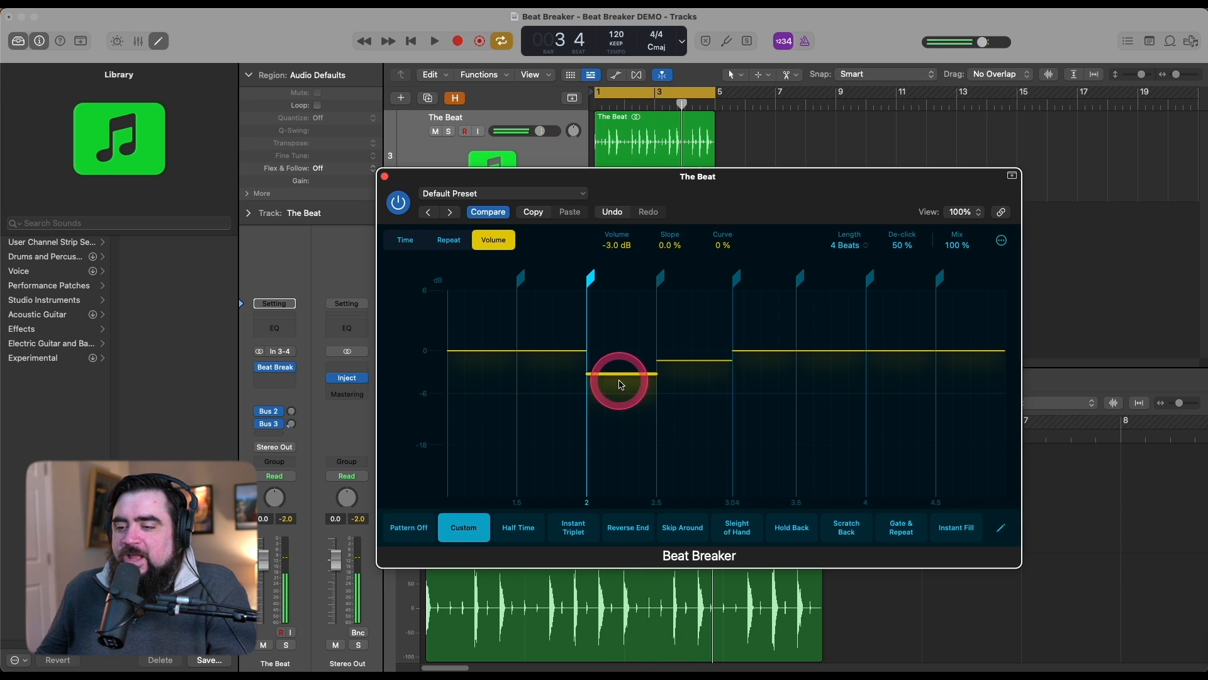
drag(670, 252, 670, 248)
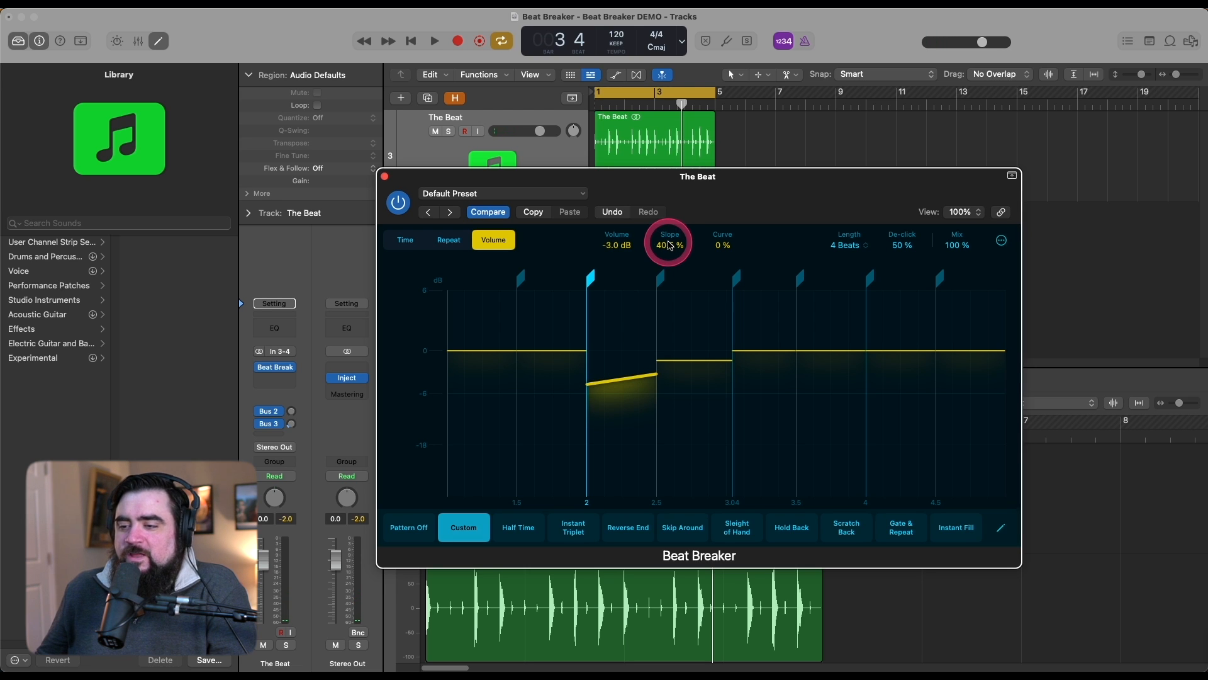
key(space)
key(space)
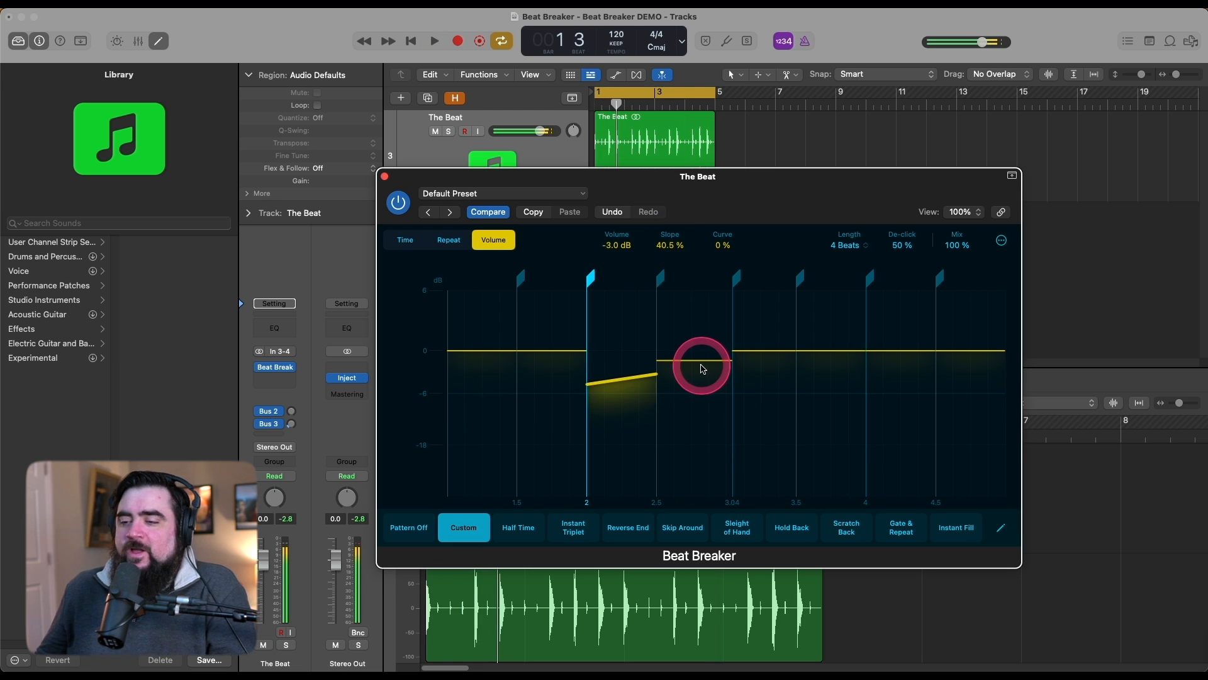
Step: Set the beat 2.5 slice to a 32.0% slope at -0.4 dB, and raise the beat 2 slice to -2.3 dB
click(695, 360)
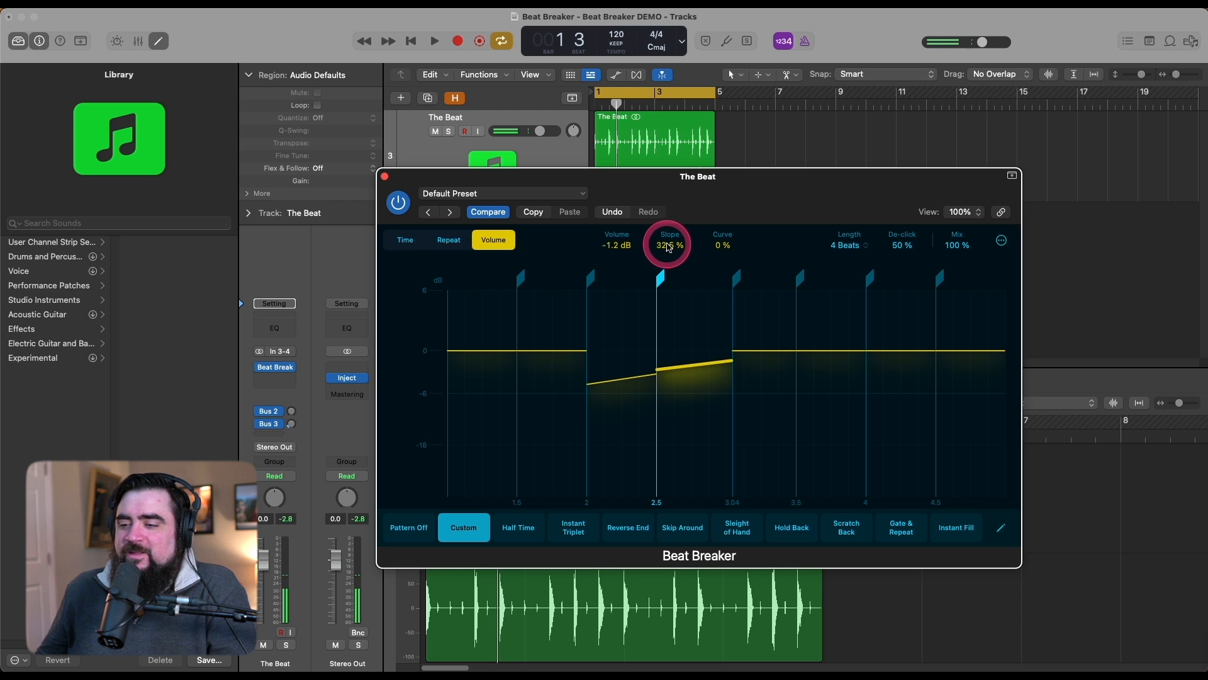
key(space)
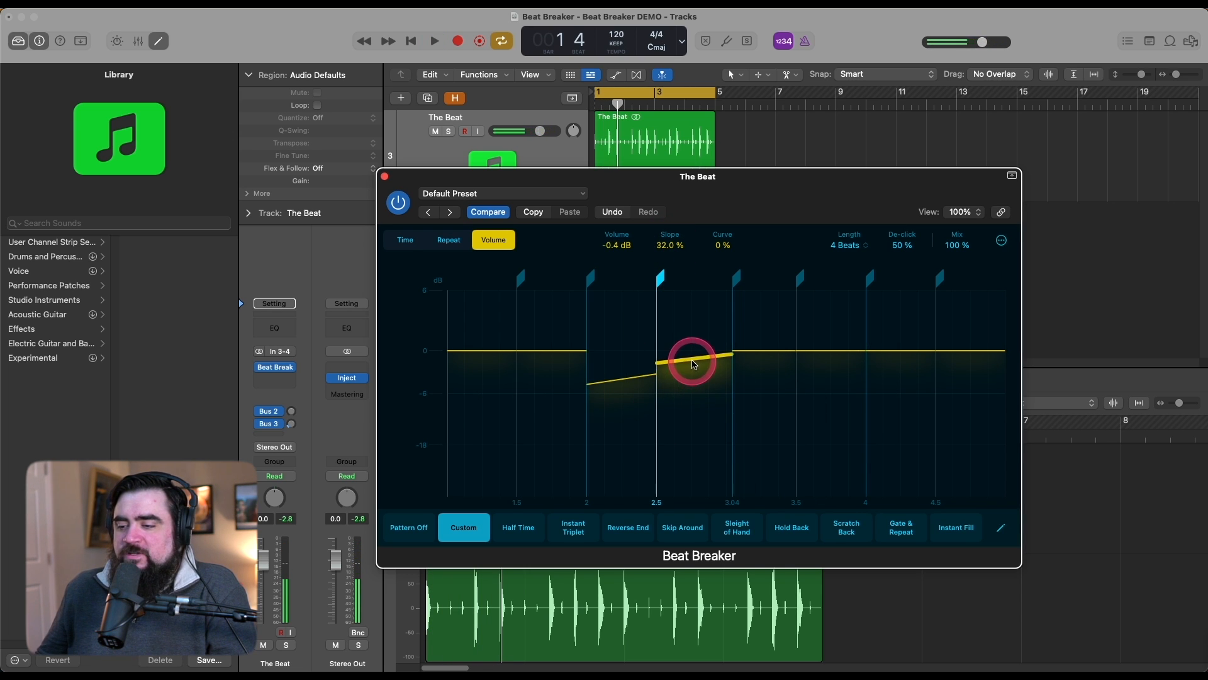
click(617, 379)
key(space)
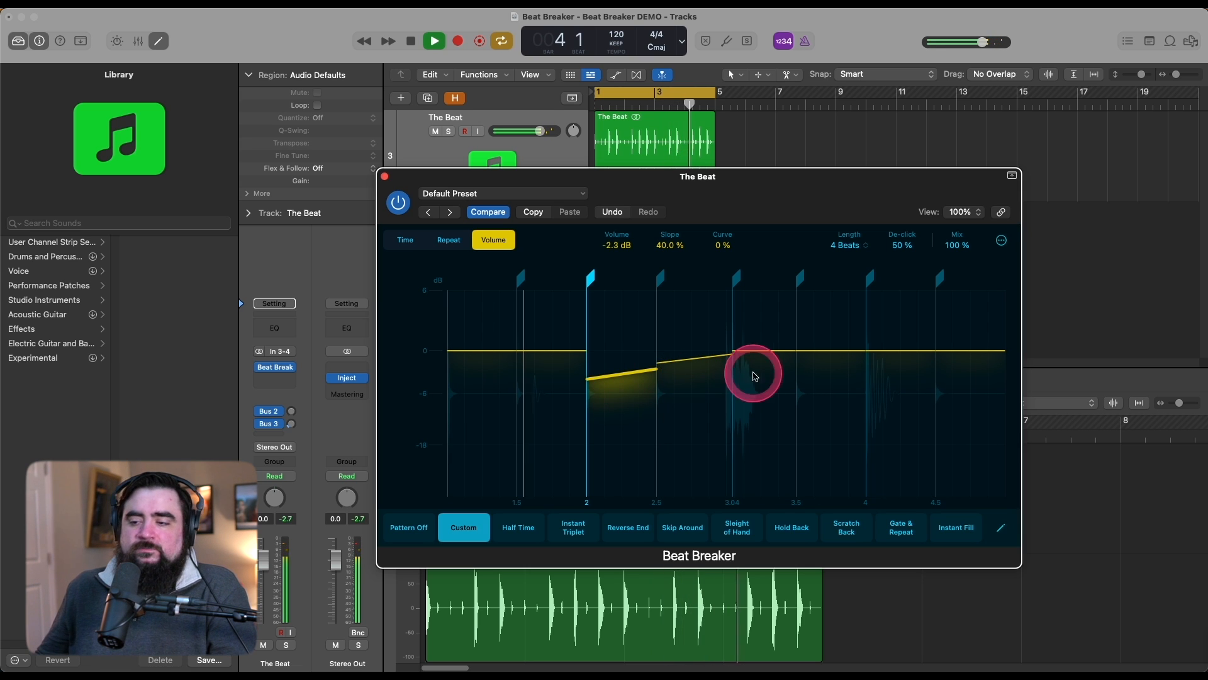
key(space)
Step: Set the beat 3.5 slice's volume slope to 35.0%, increase it to 64.5%, and audition the loop
click(827, 355)
mouse_move(669, 247)
mouse_down()
mouse_move(667, 259)
mouse_move(665, 249)
mouse_up()
key(space)
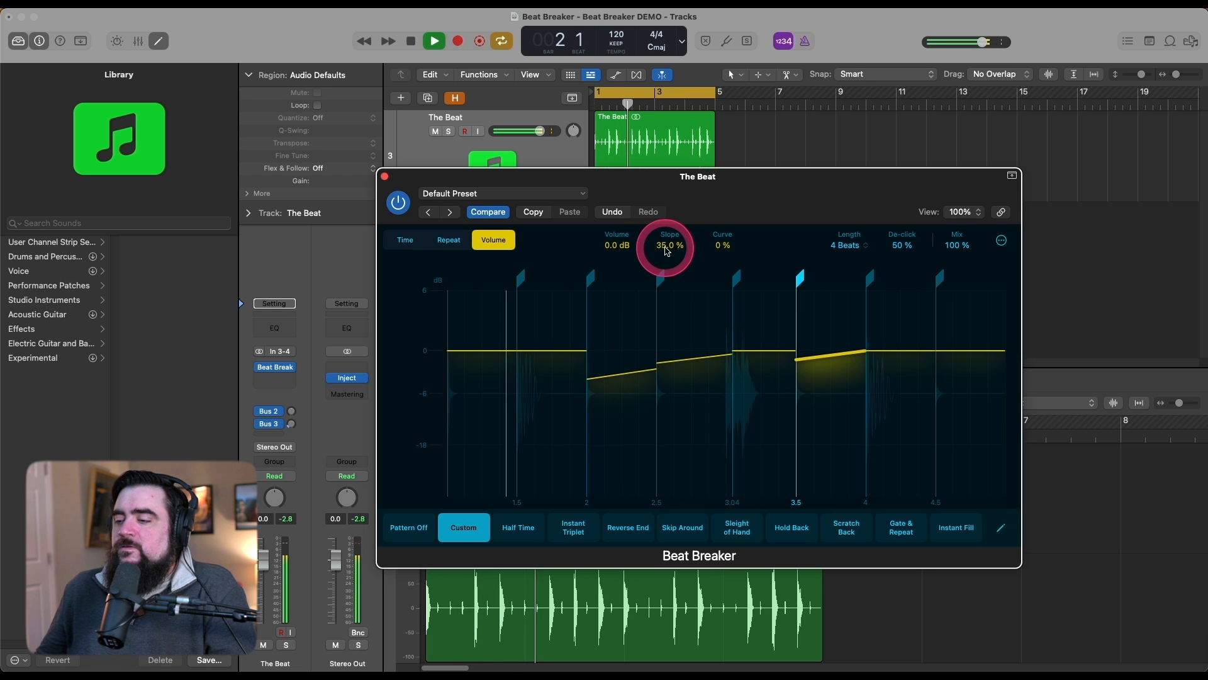
drag(669, 250, 665, 249)
key(space)
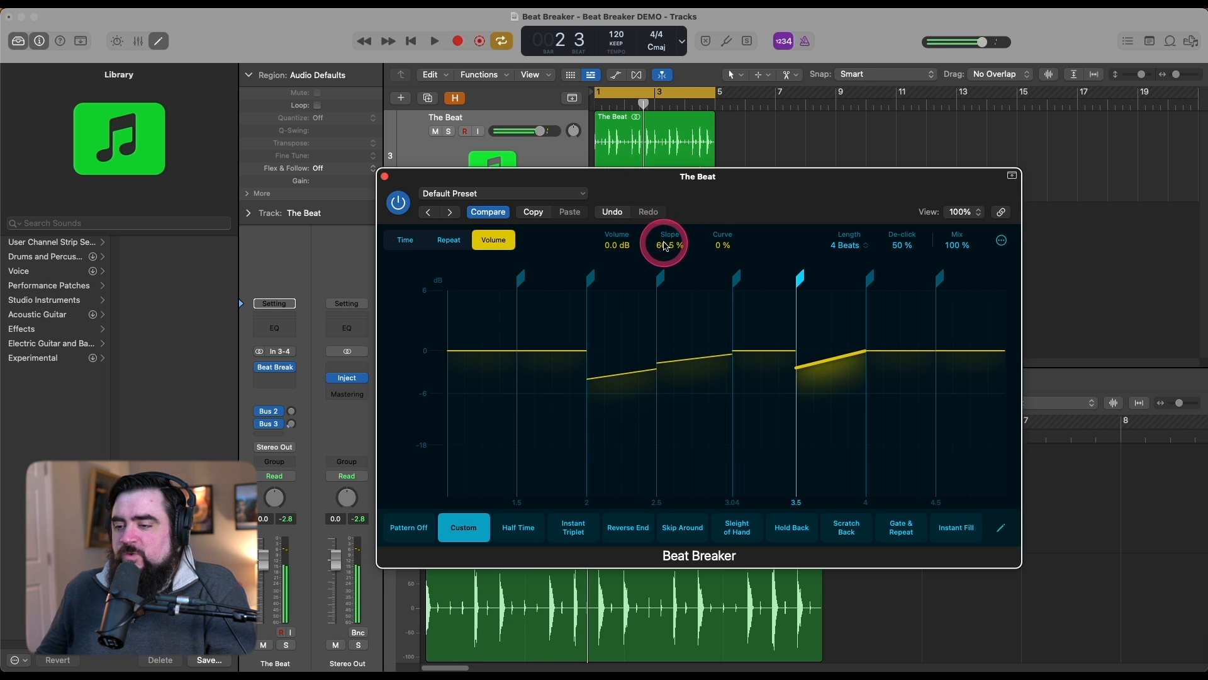
key(space)
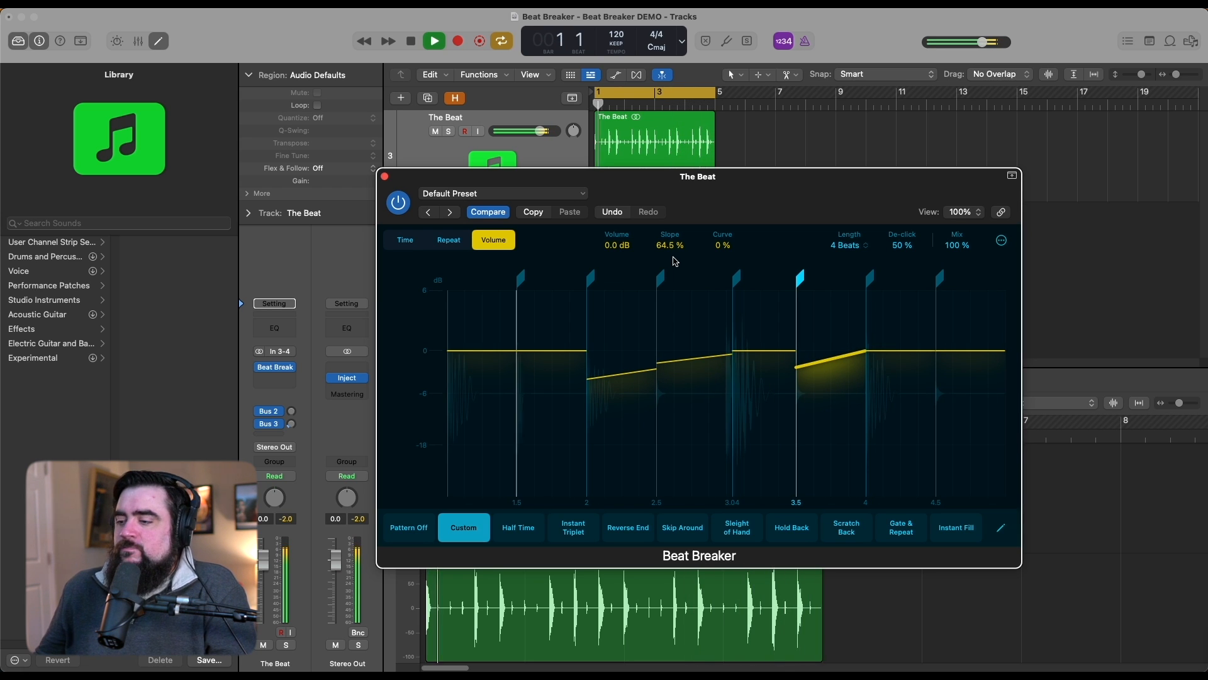
click(673, 261)
key(space)
Step: Set the beat 4.5 slice to 2 repeats and audition the loop
click(569, 259)
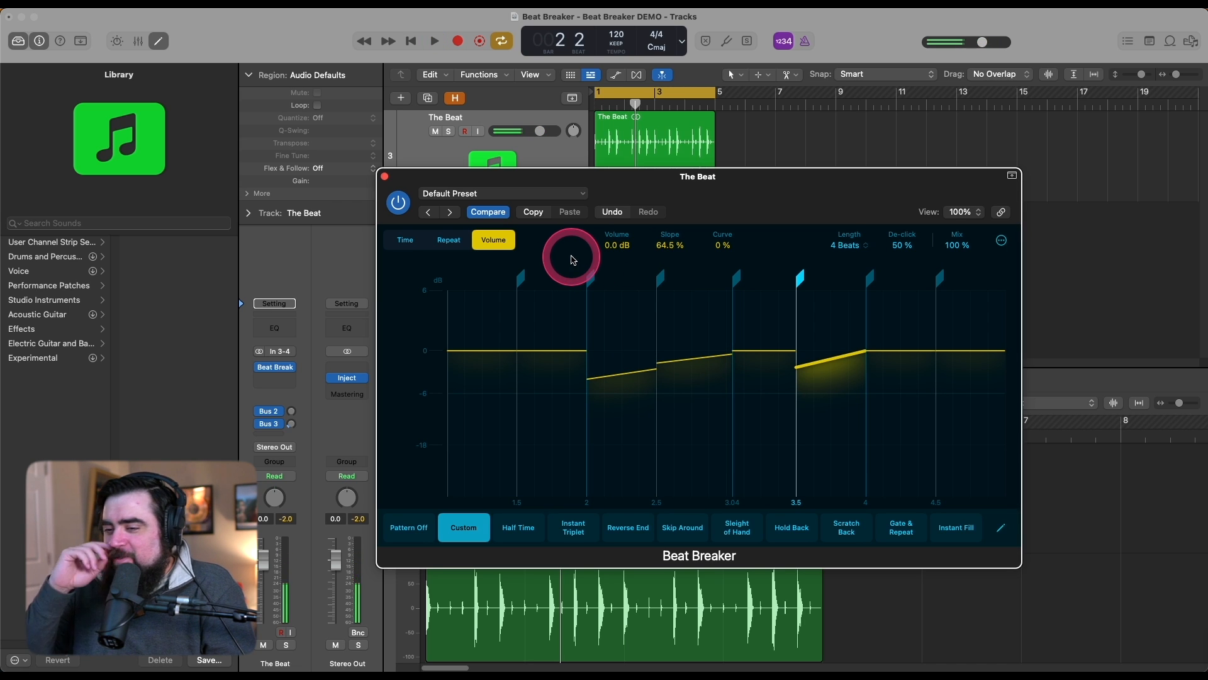
click(446, 246)
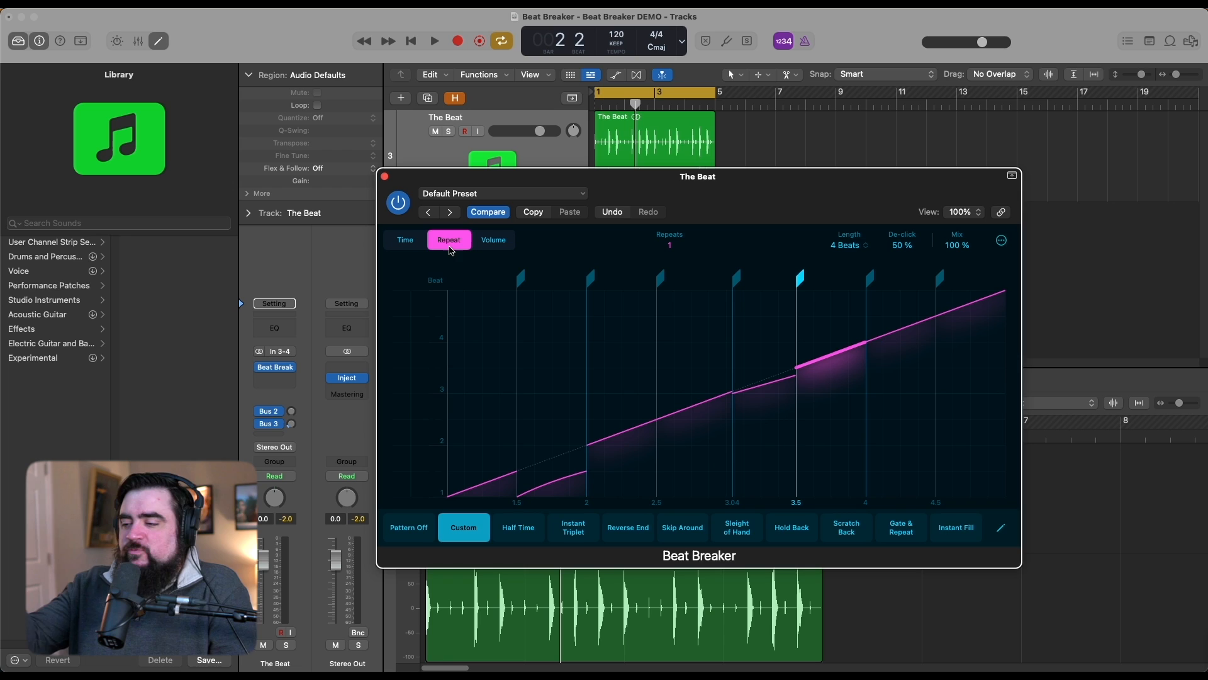
click(966, 311)
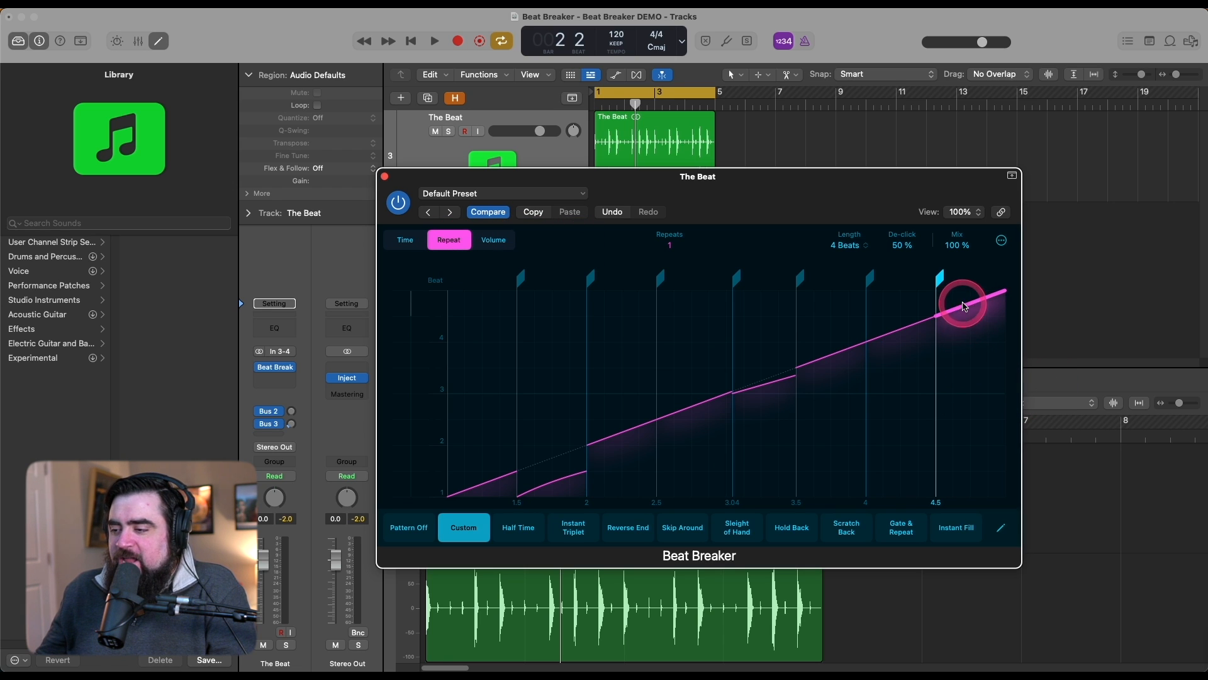
drag(961, 286, 961, 280)
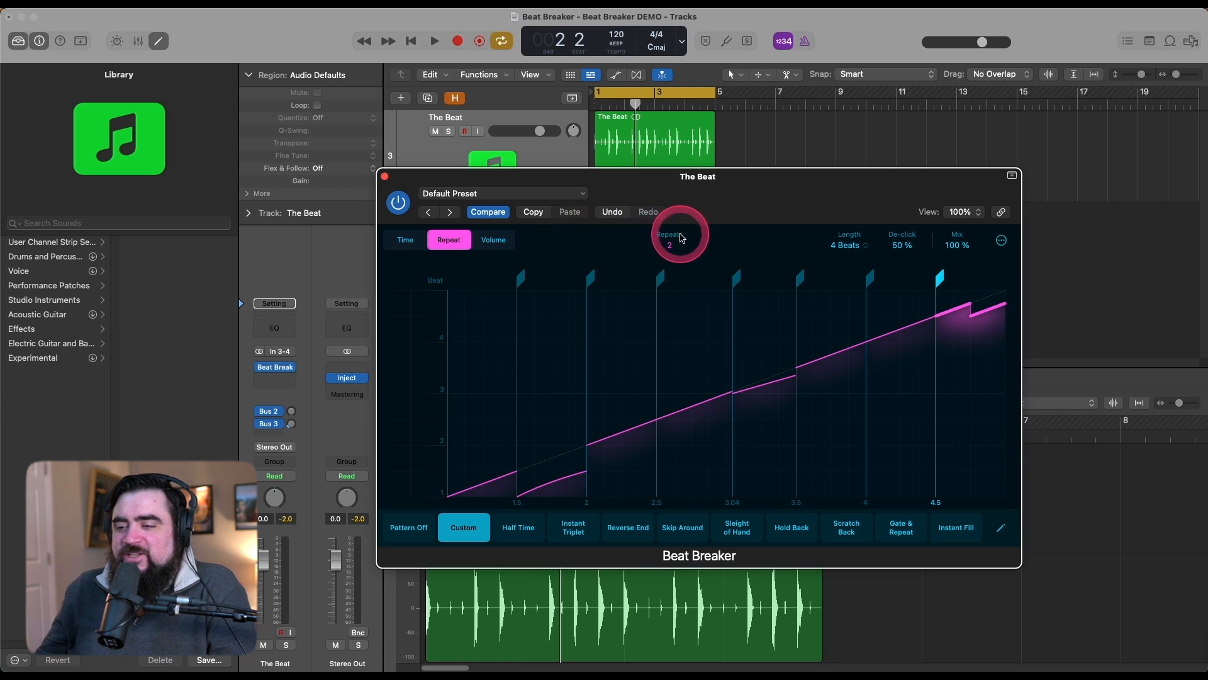
key(space)
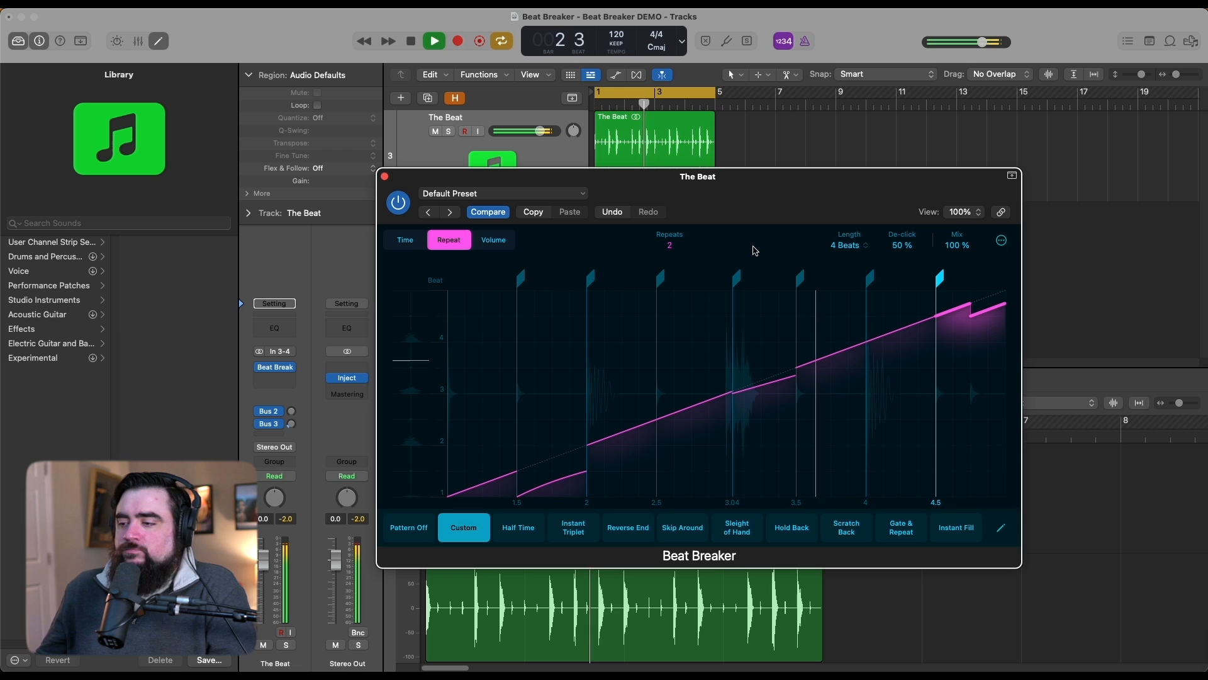
click(767, 250)
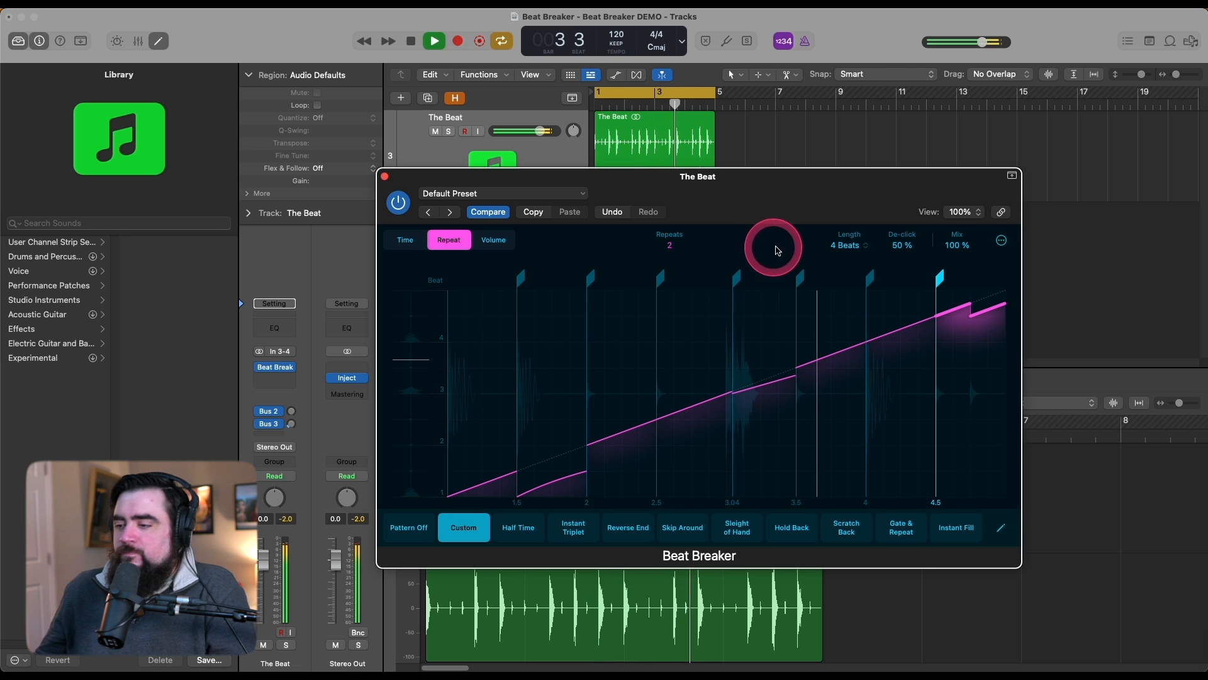
key(space)
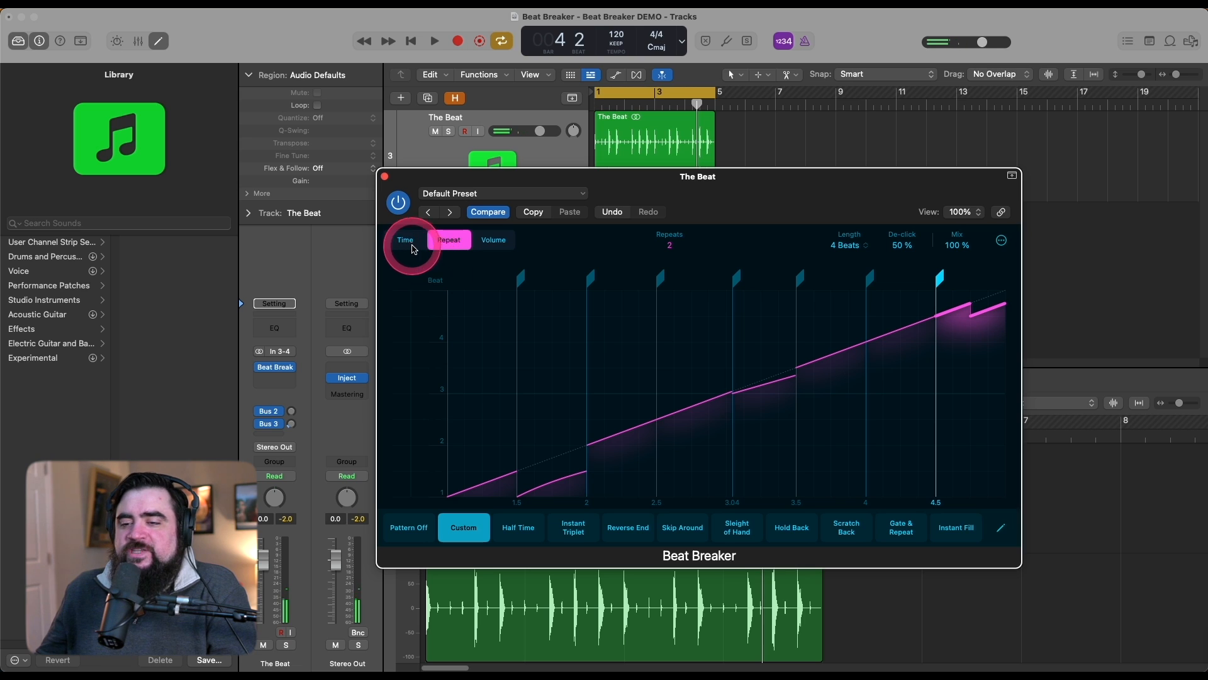
Step: Try the beat 4.5 slice at 32.67% speed, raise it to 94.17%, and audition the loop
click(405, 240)
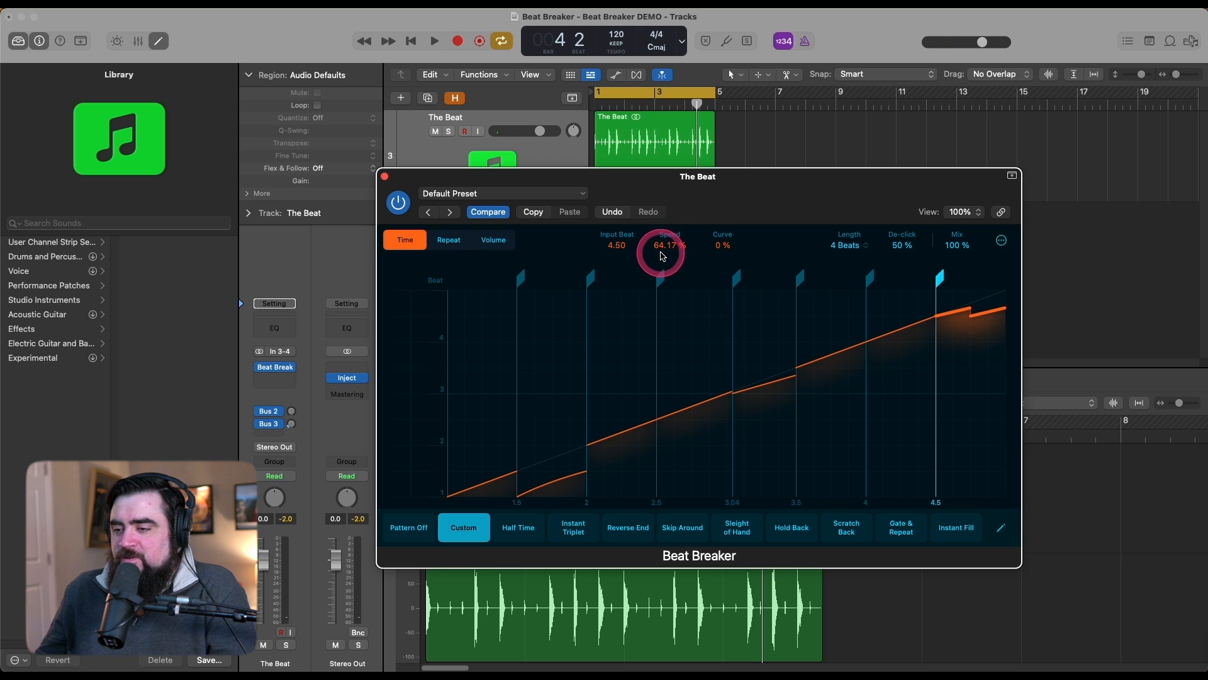
key(space)
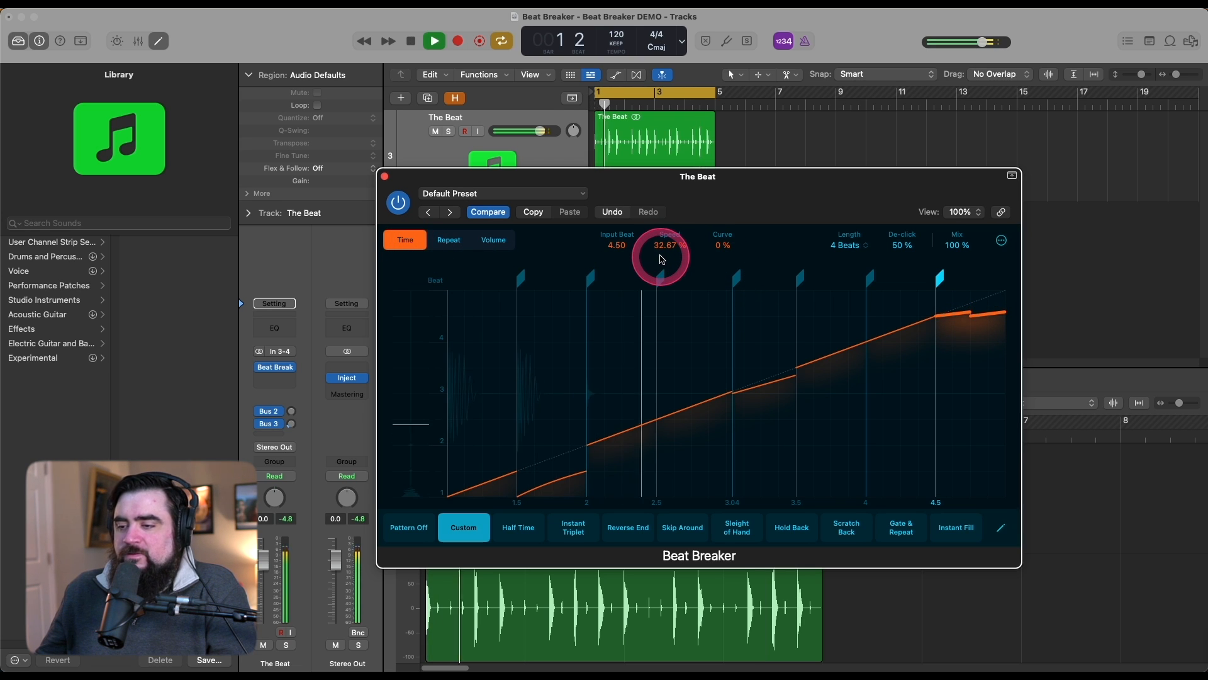
key(space)
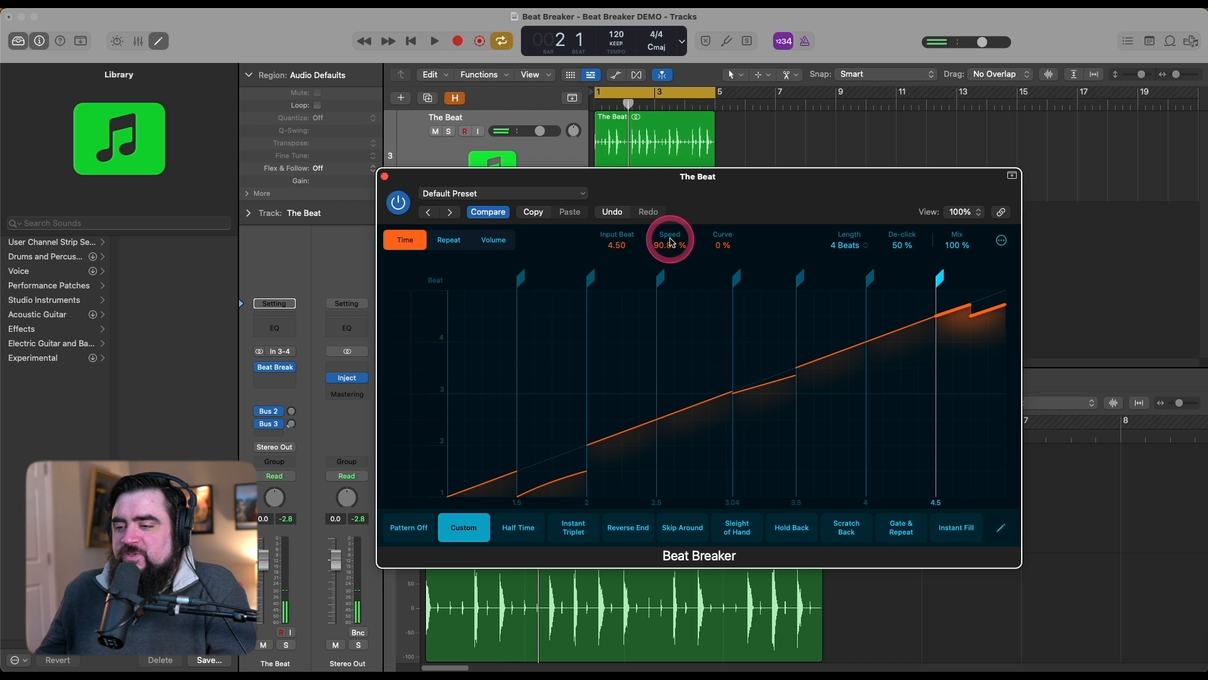
key(space)
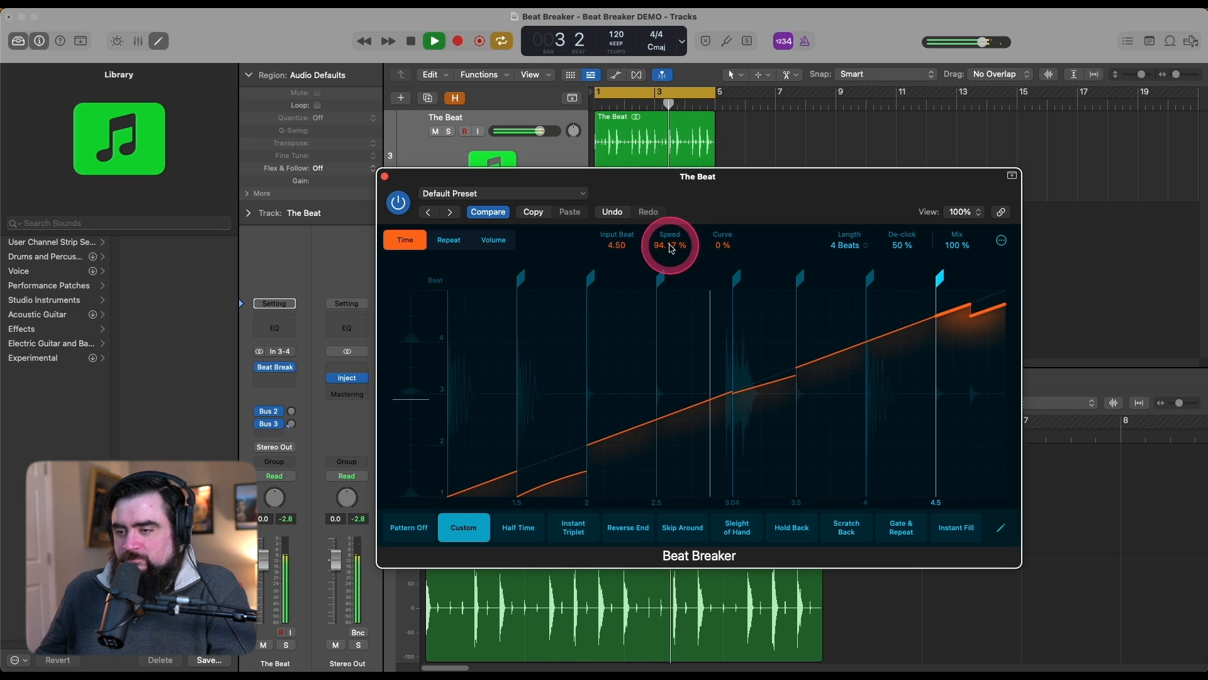
key(space)
Step: Give the beat 4.5 slice a volume slope of 53.0% and audition the loop
click(503, 241)
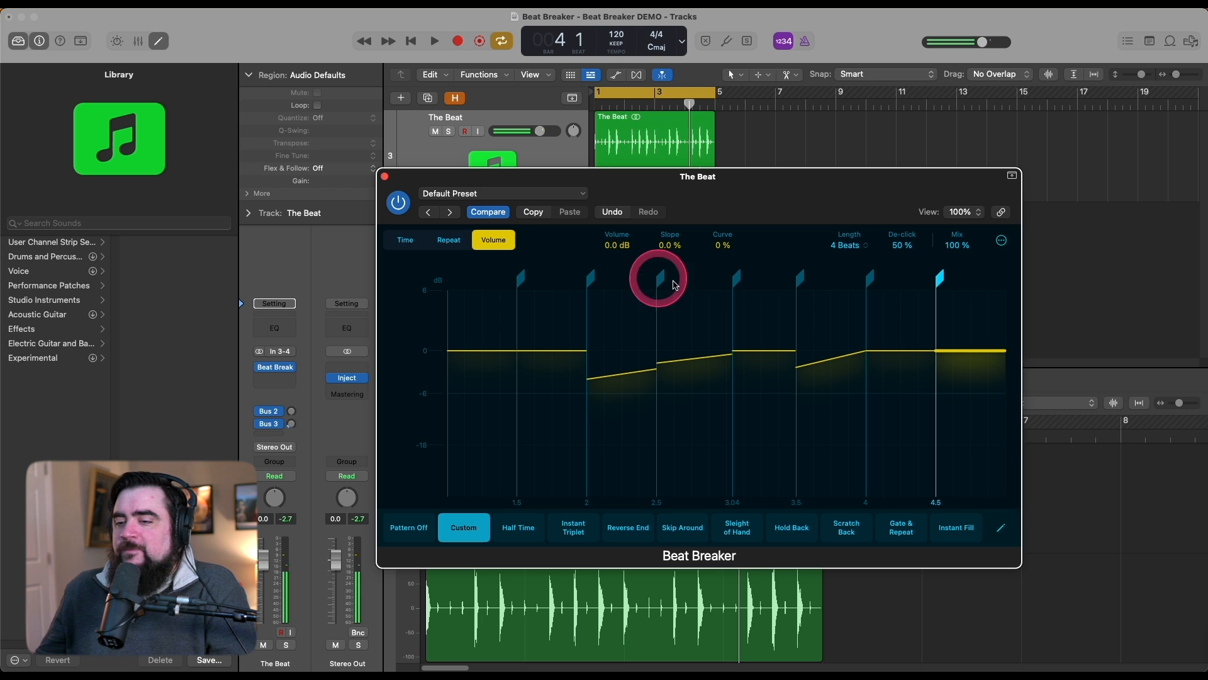
mouse_move(669, 246)
mouse_down()
mouse_move(662, 258)
mouse_move(668, 249)
mouse_up()
key(space)
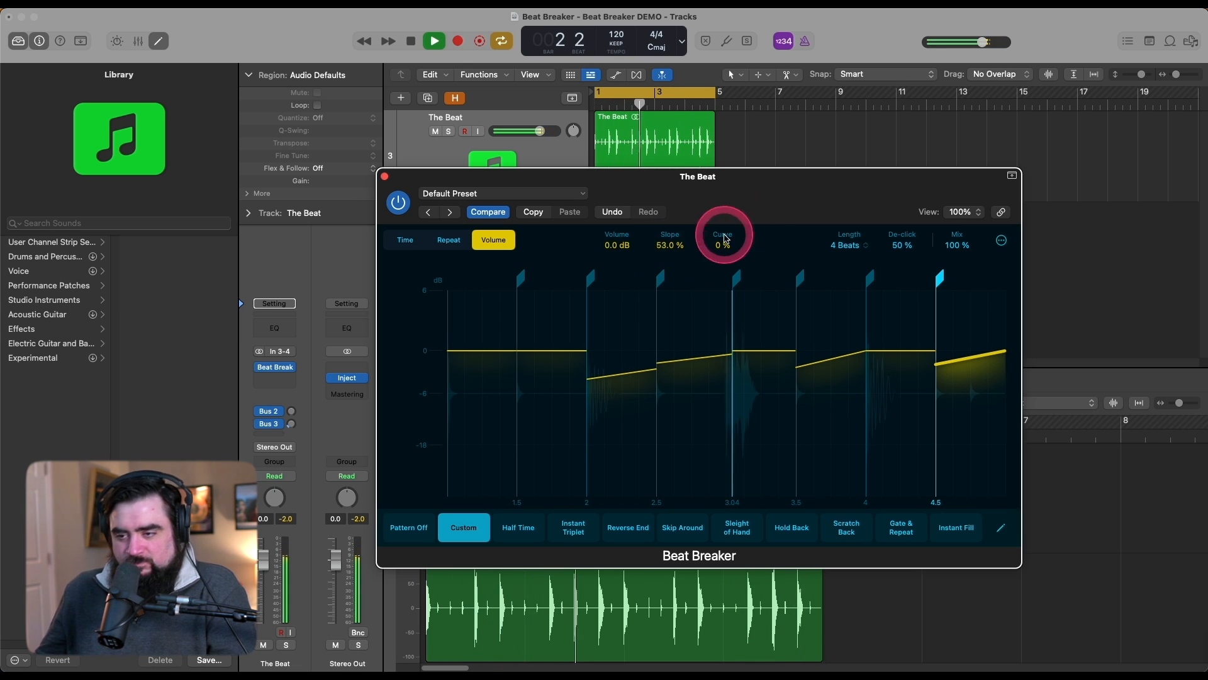
key(space)
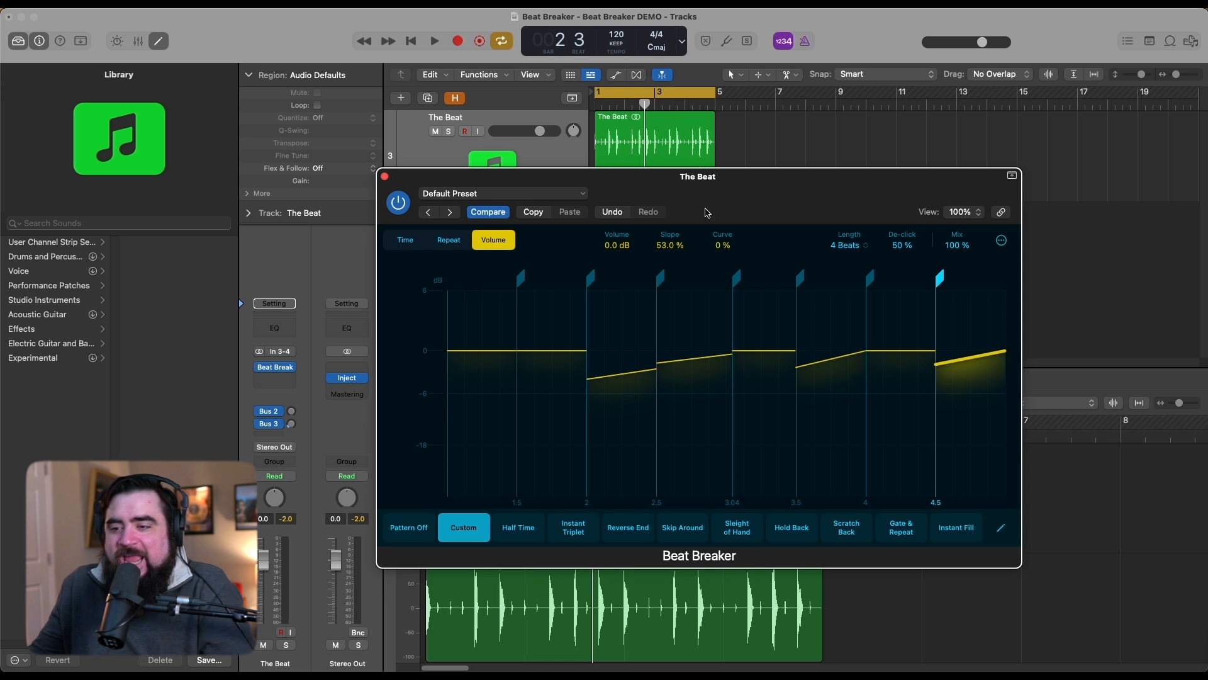
Step: Compare the loop with Beat Breaker bypassed and re-enabled by auditioning both during playback
drag(724, 194, 716, 208)
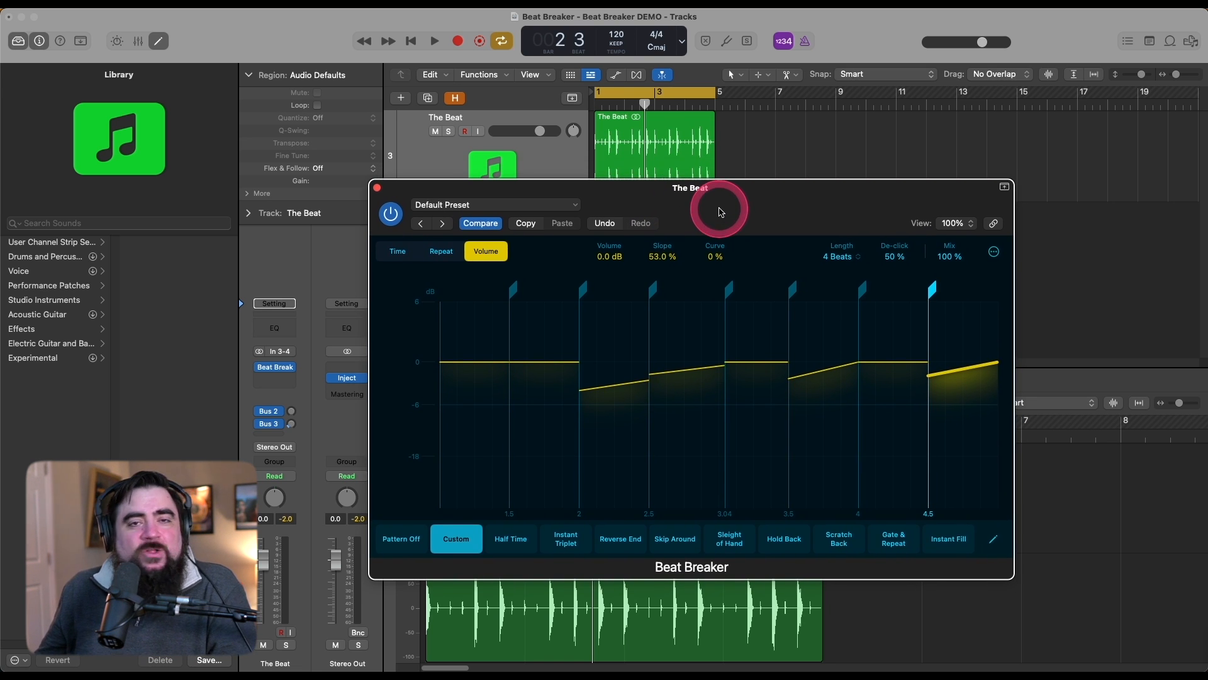
drag(770, 214, 784, 217)
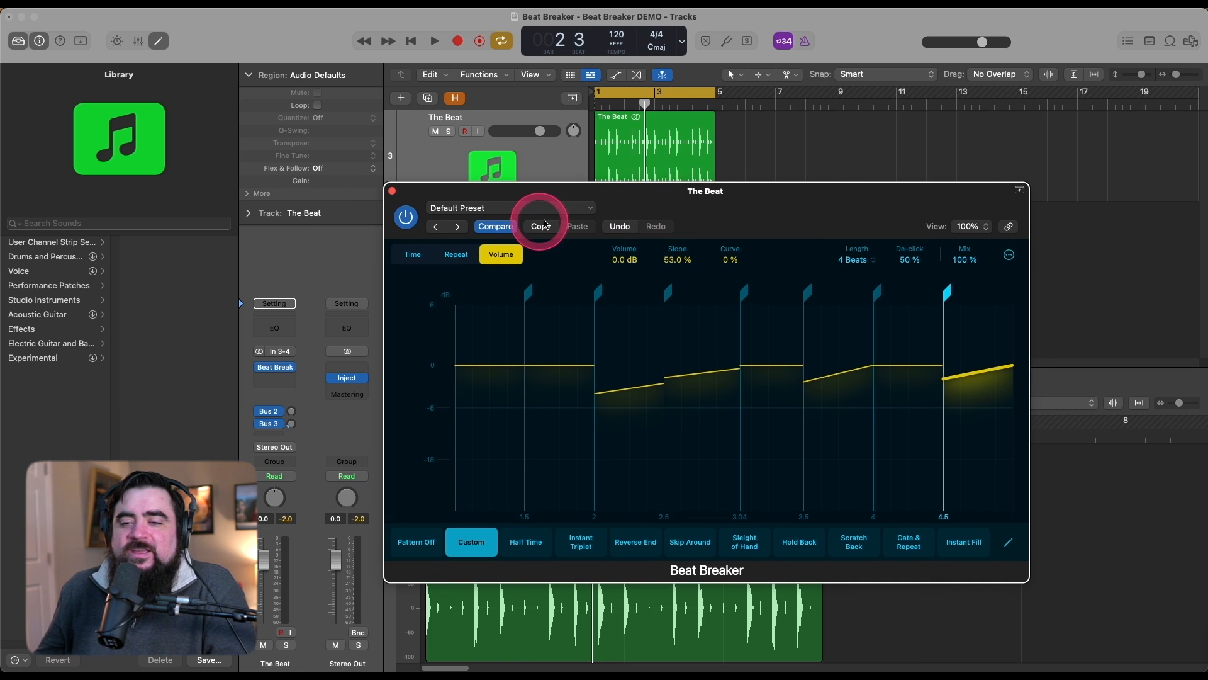
click(406, 218)
key(space)
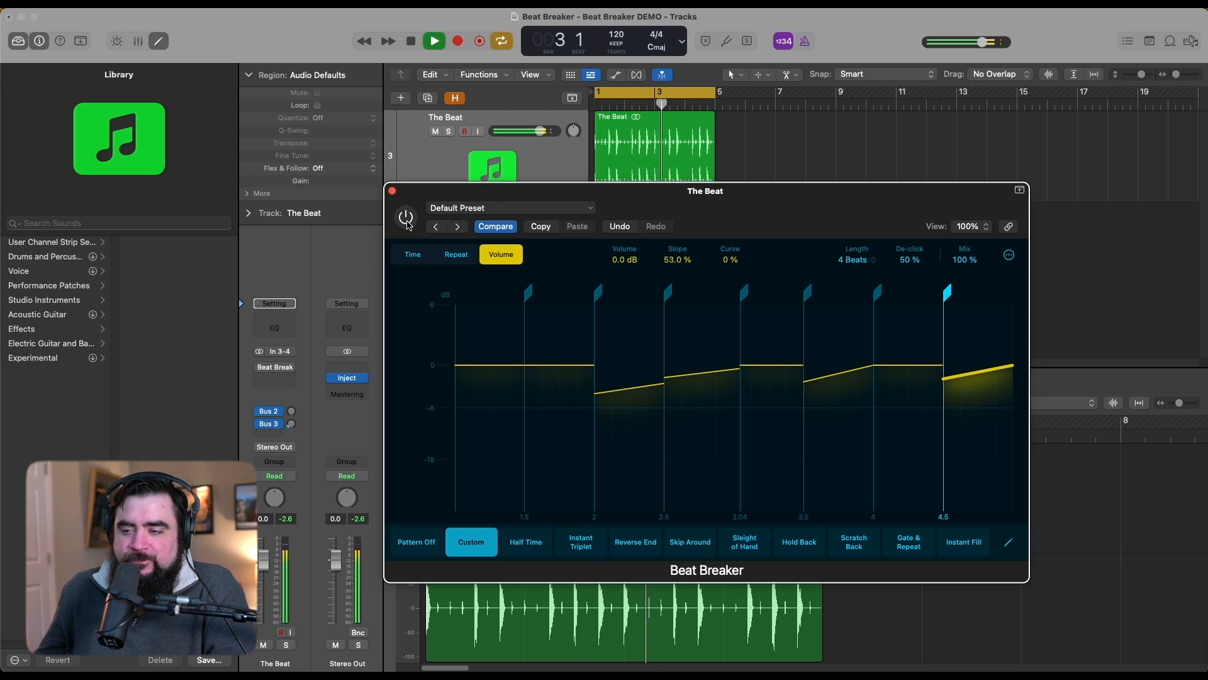
click(406, 218)
key(space)
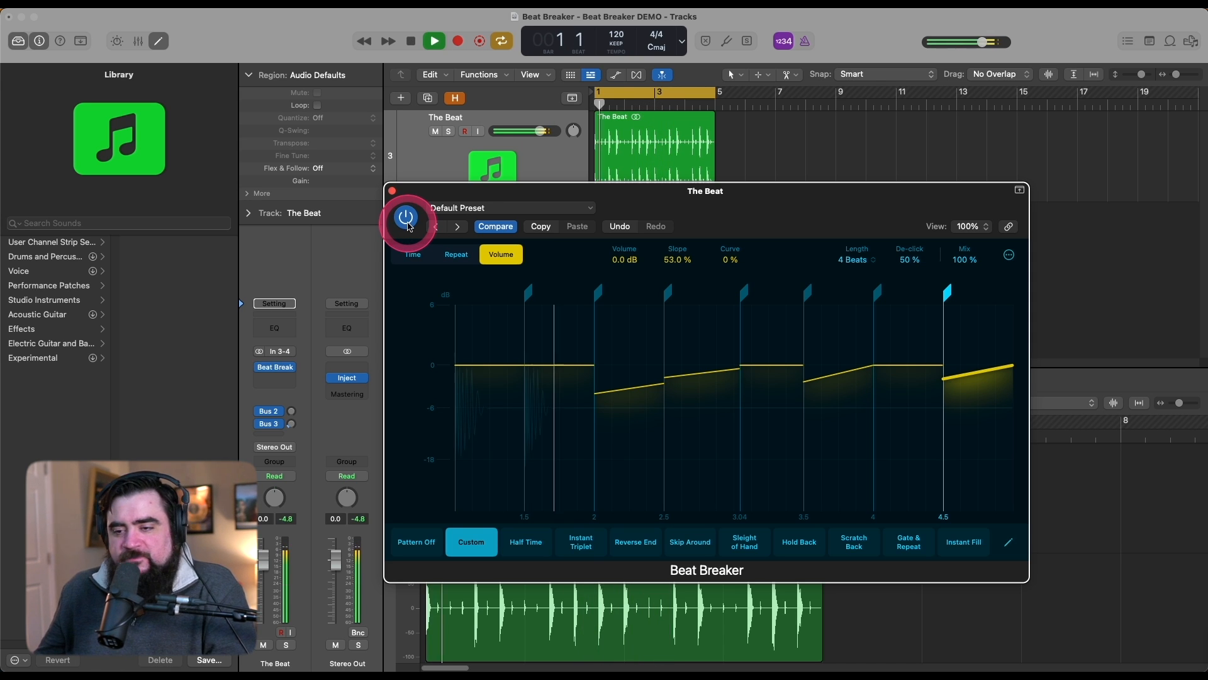